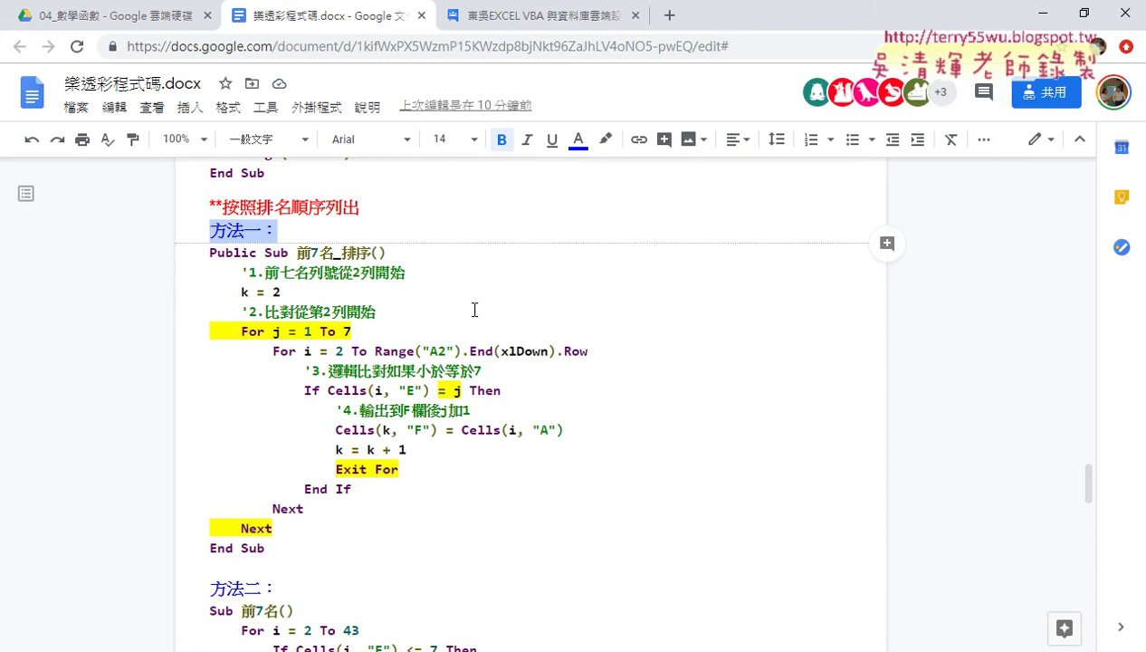
- Highlight the full 方法二 macro code, then just its inner loop lines
scroll(474, 310, "down", 3)
scroll(353, 391, "up", 1)
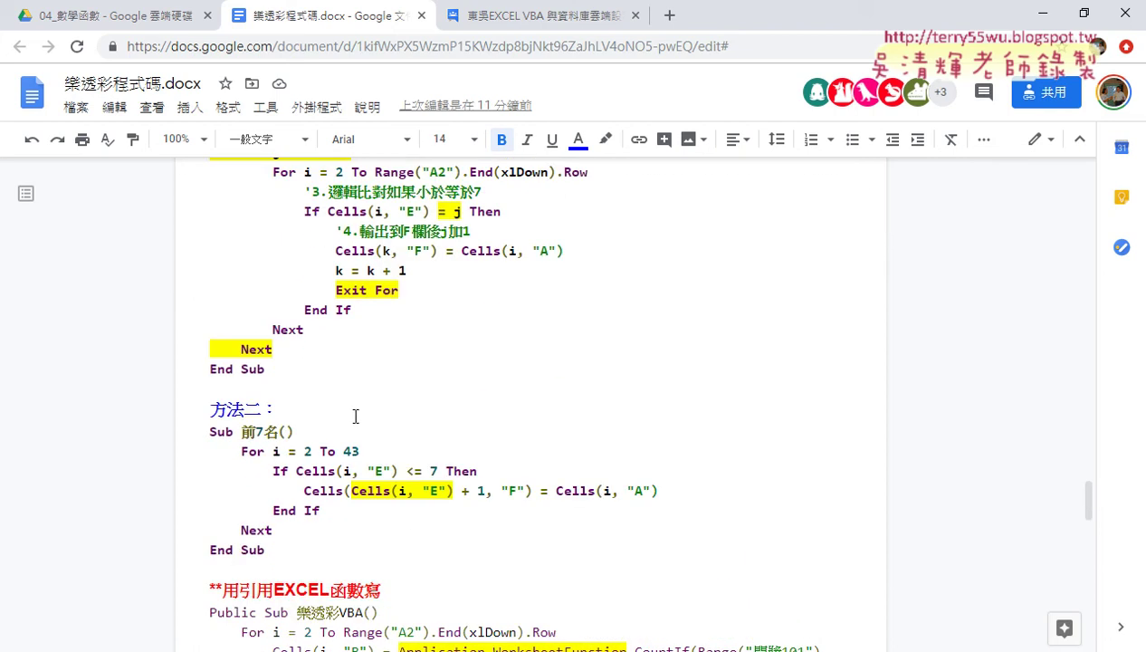
left_click_drag(286, 543, 209, 428)
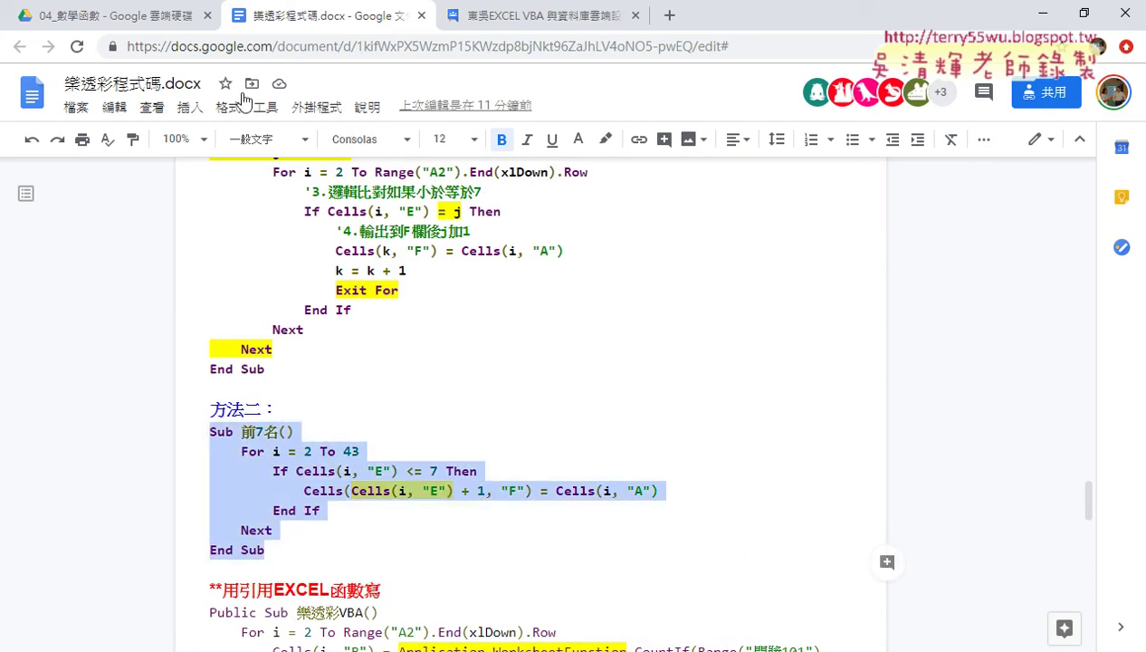
mouse_move(1085, 504)
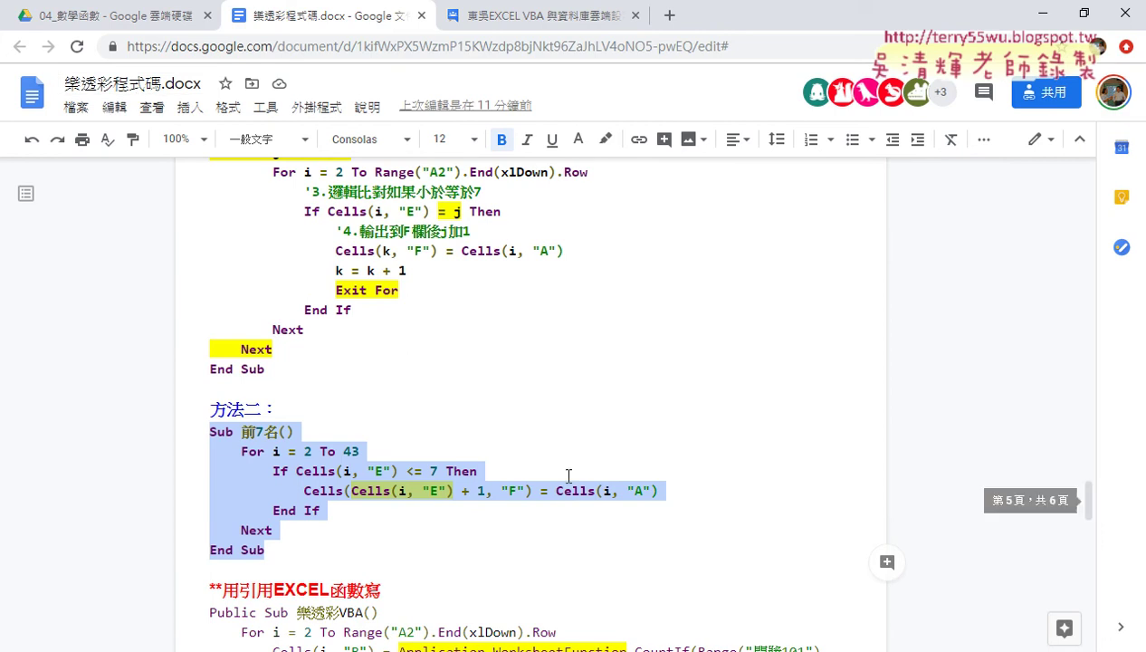
left_click(351, 490)
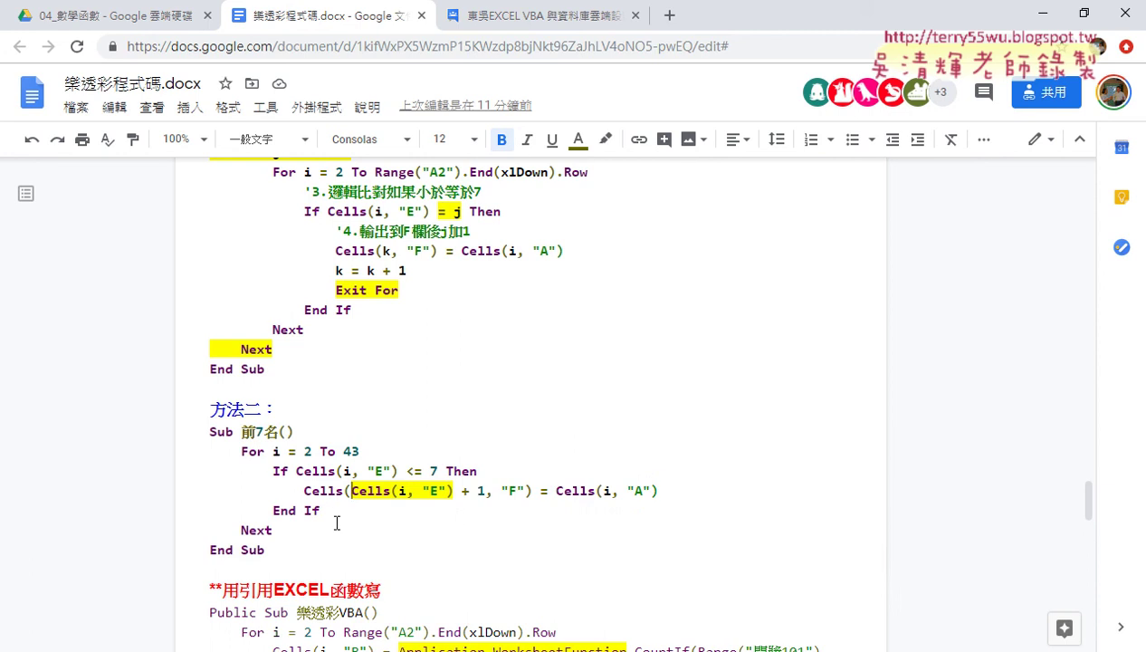
left_click_drag(274, 531, 192, 452)
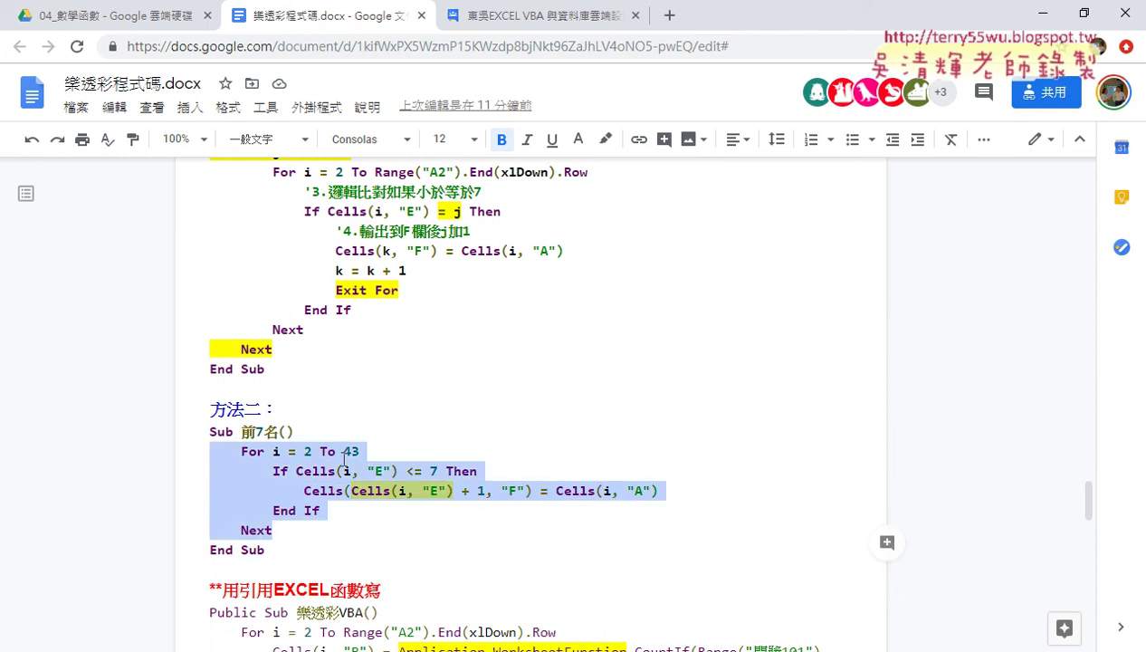
- Highlight the 方法一 nested loop, then bring the Excel lottery statistics workbook forward
scroll(344, 459, "up", 2)
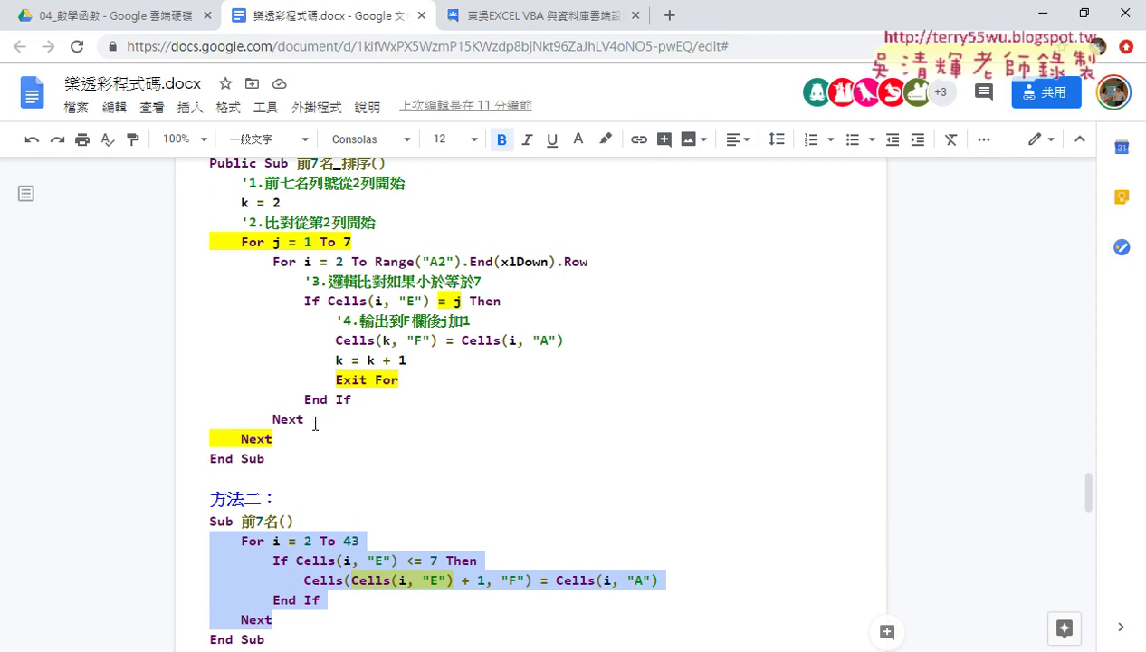
mouse_move(313, 422)
left_mouse_down()
mouse_move(261, 403)
mouse_move(260, 203)
left_mouse_up()
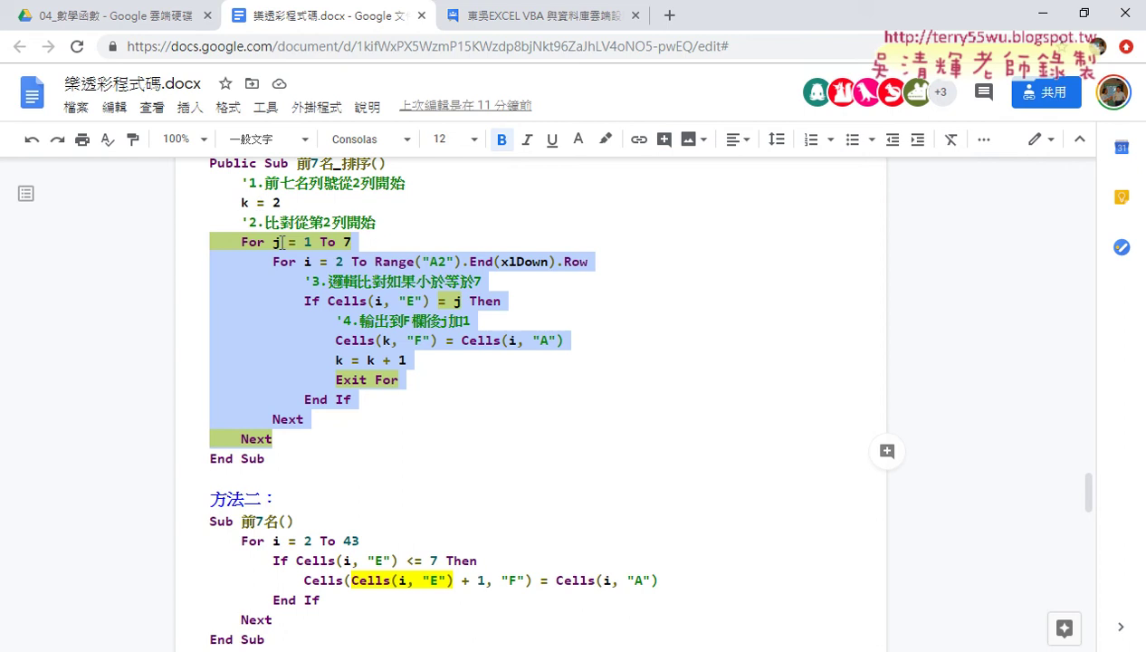
left_click(454, 360)
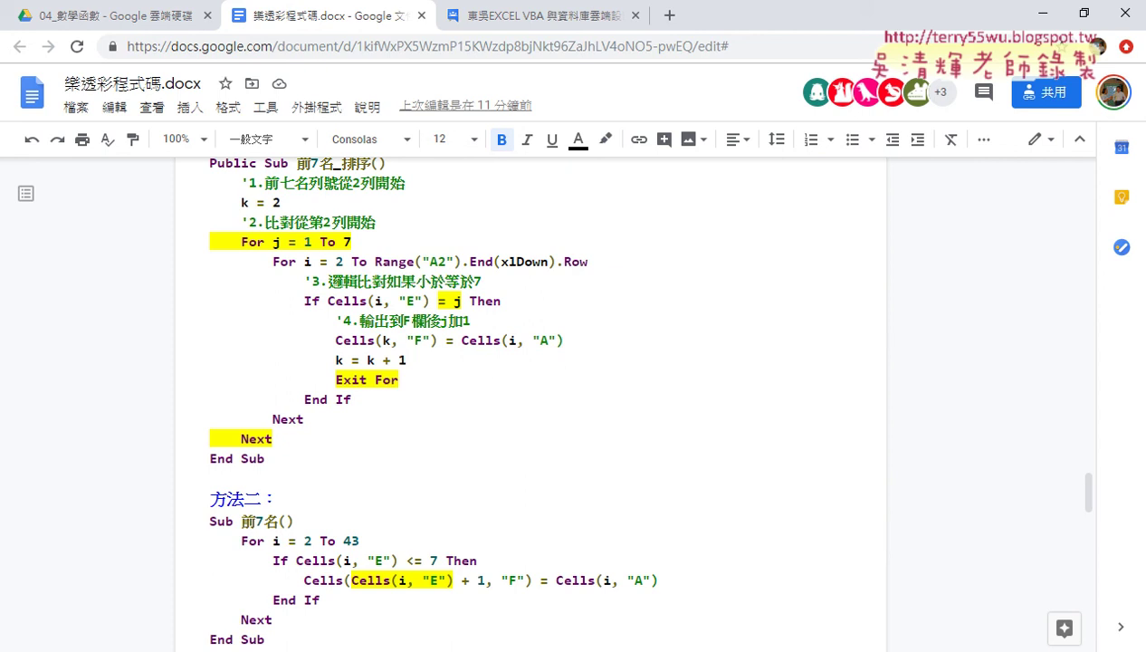
left_click(406, 614)
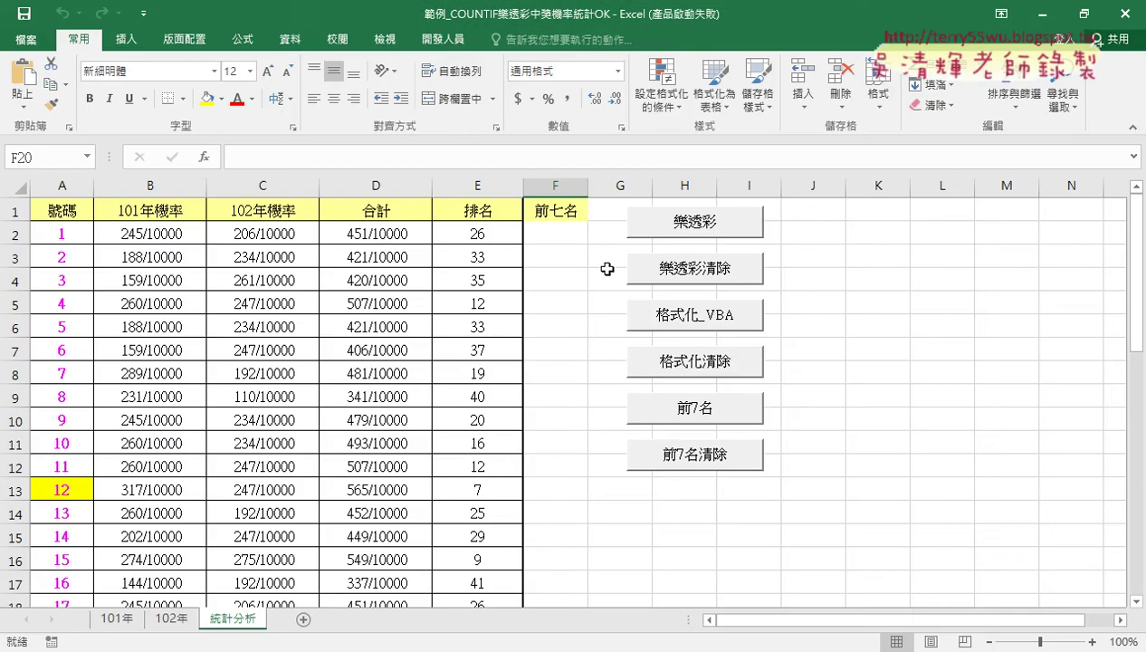
- Run the 前7名 macro to fill column F, then glance at the 101年 and 102年 sheets
left_click(681, 413)
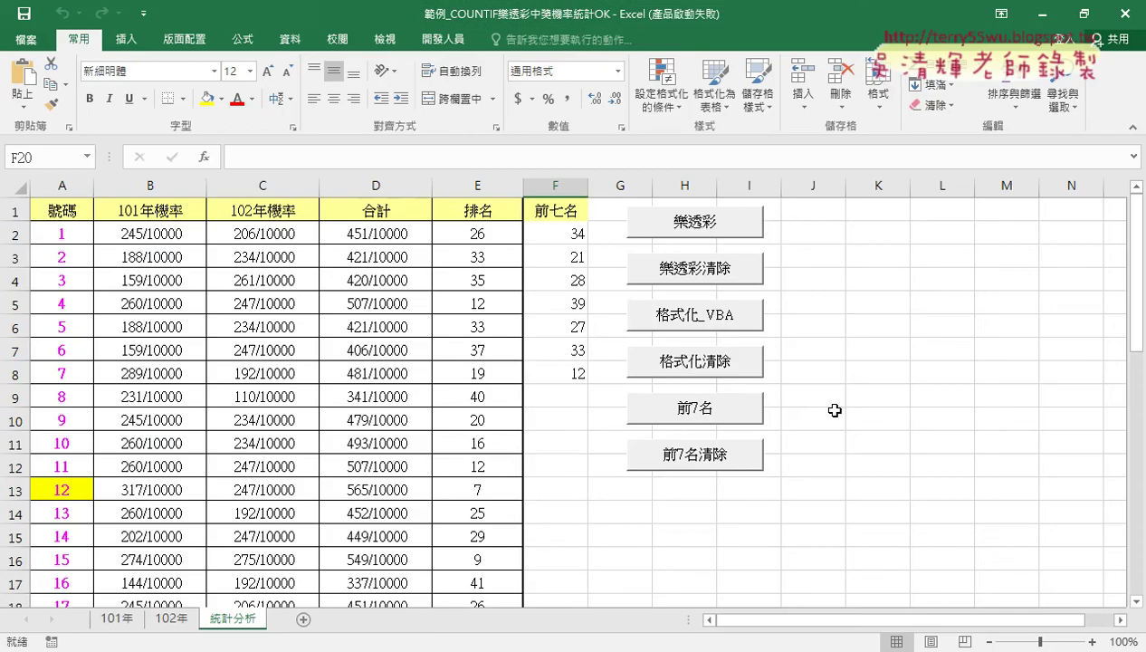
left_click(172, 623)
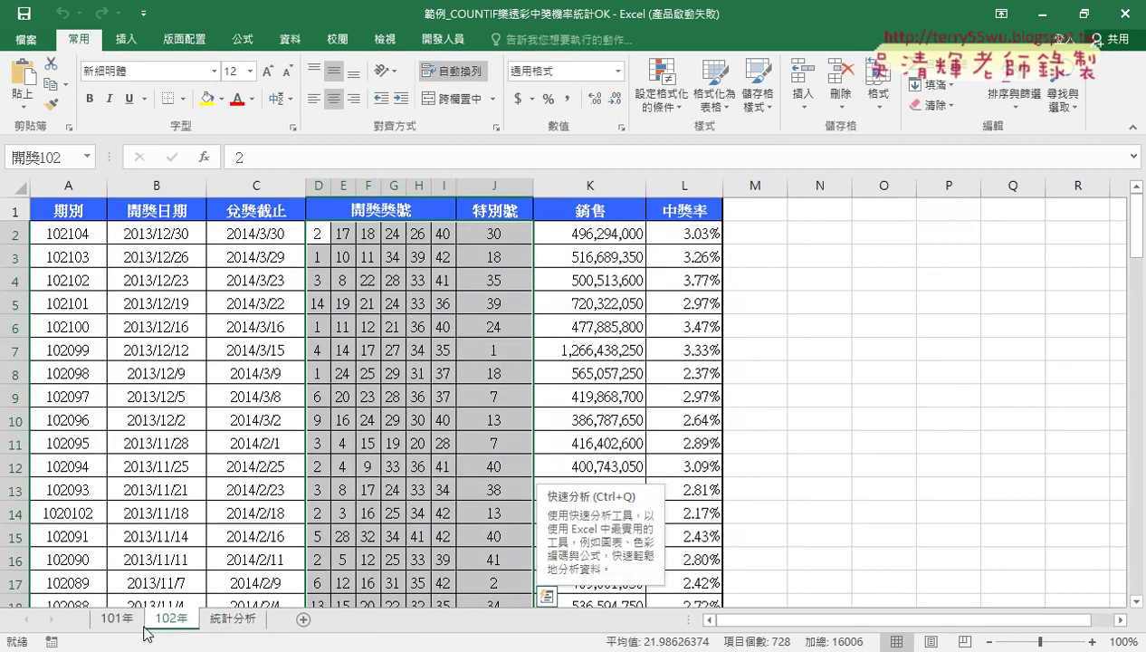
left_click(117, 623)
left_click(172, 623)
- Open 大樂特歷史資料下載.docx from the Google Drive folder
key("alt+Tab")
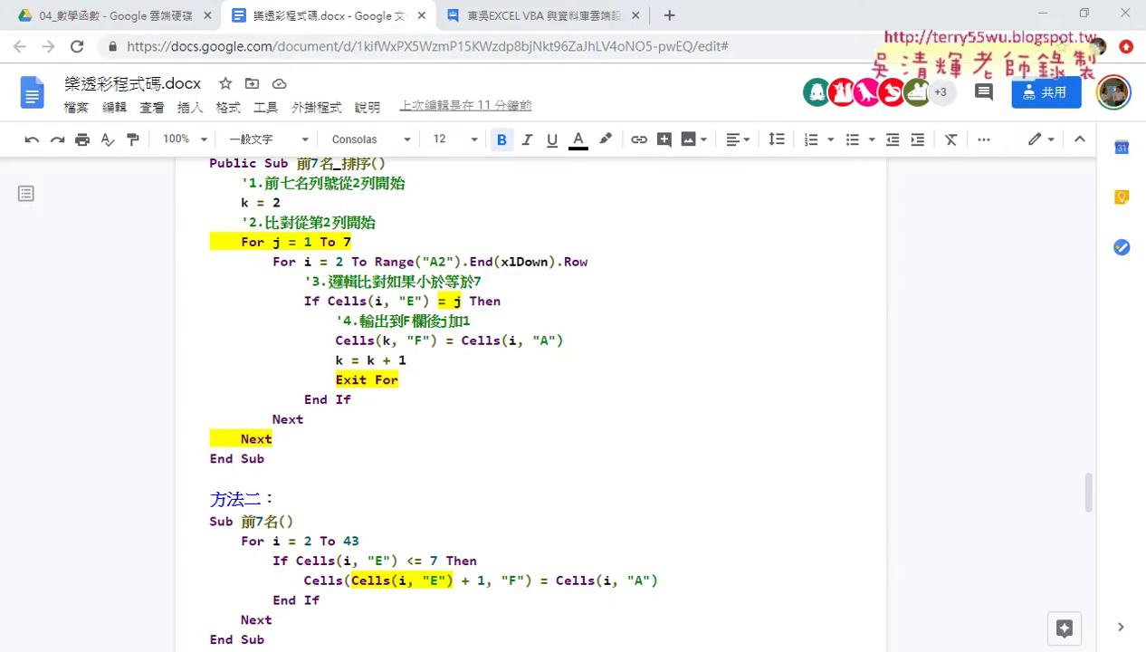
left_click(135, 20)
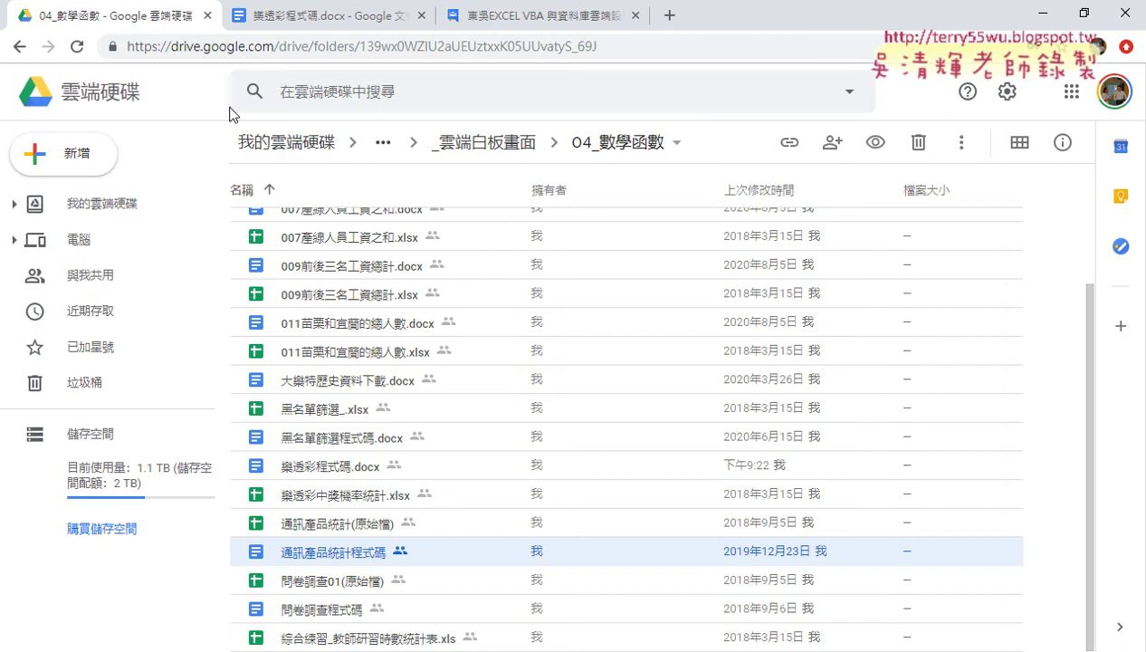
scroll(331, 353, "up", 3)
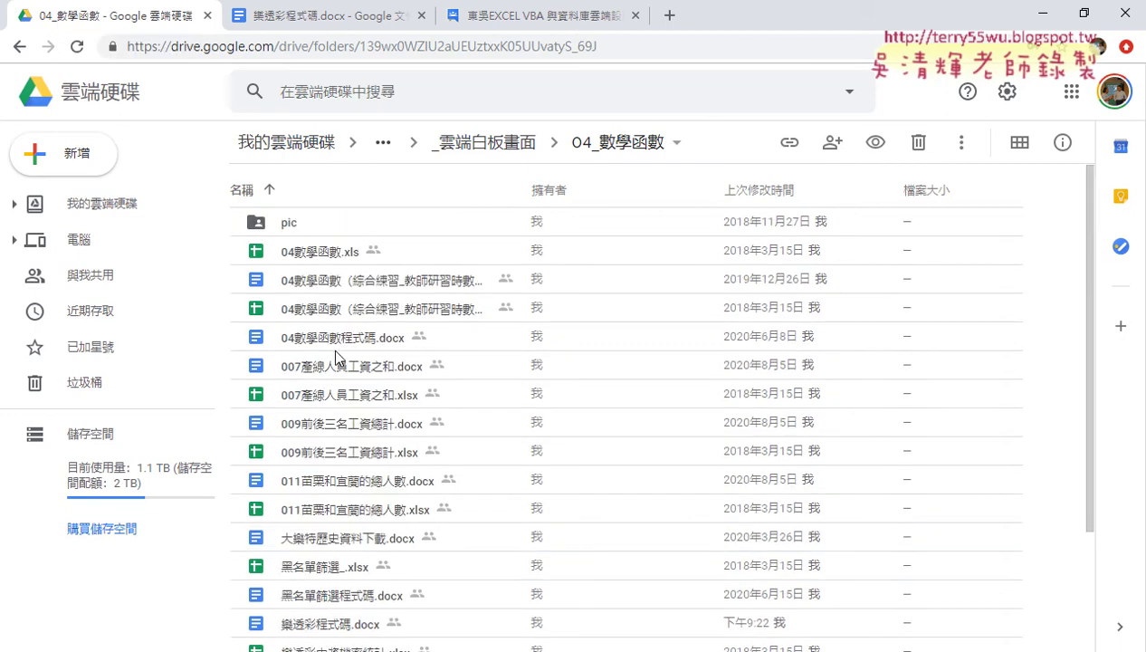
left_click_drag(335, 355, 418, 396)
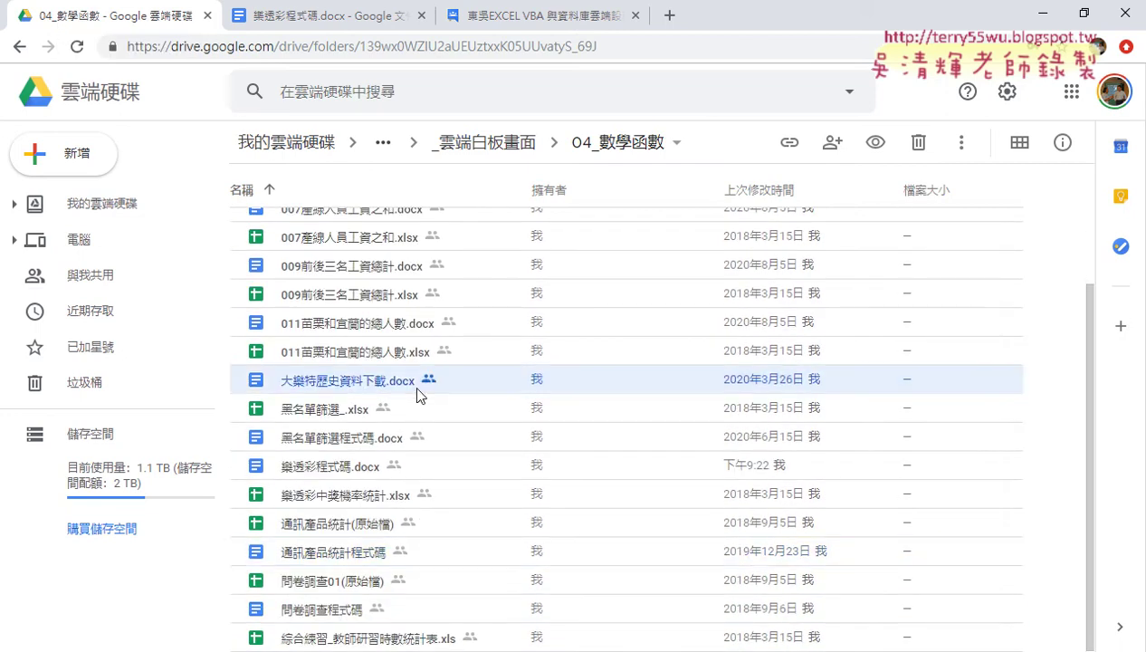
double_click(396, 393)
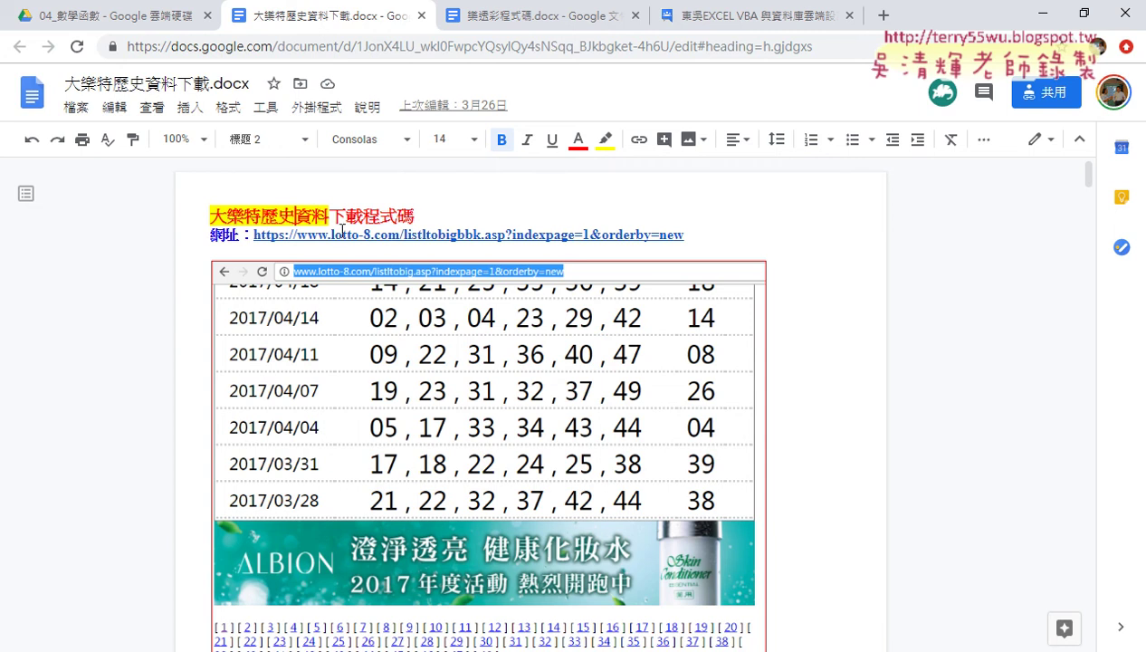
- Show the link bubble for the lotto-8.com URL in the document
left_click(371, 235)
- Open lotto-8.com 大樂透 history and highlight the 2020/08/11 draw's date, numbers and special number 05
left_click(368, 263)
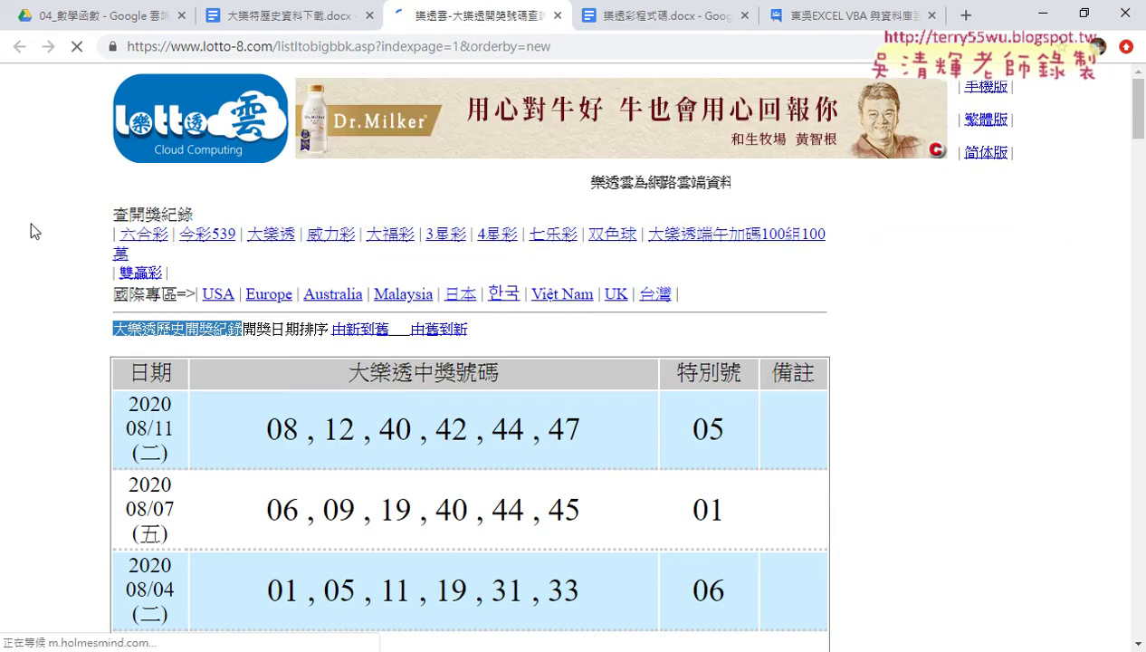
scroll(19, 299, "down", 2)
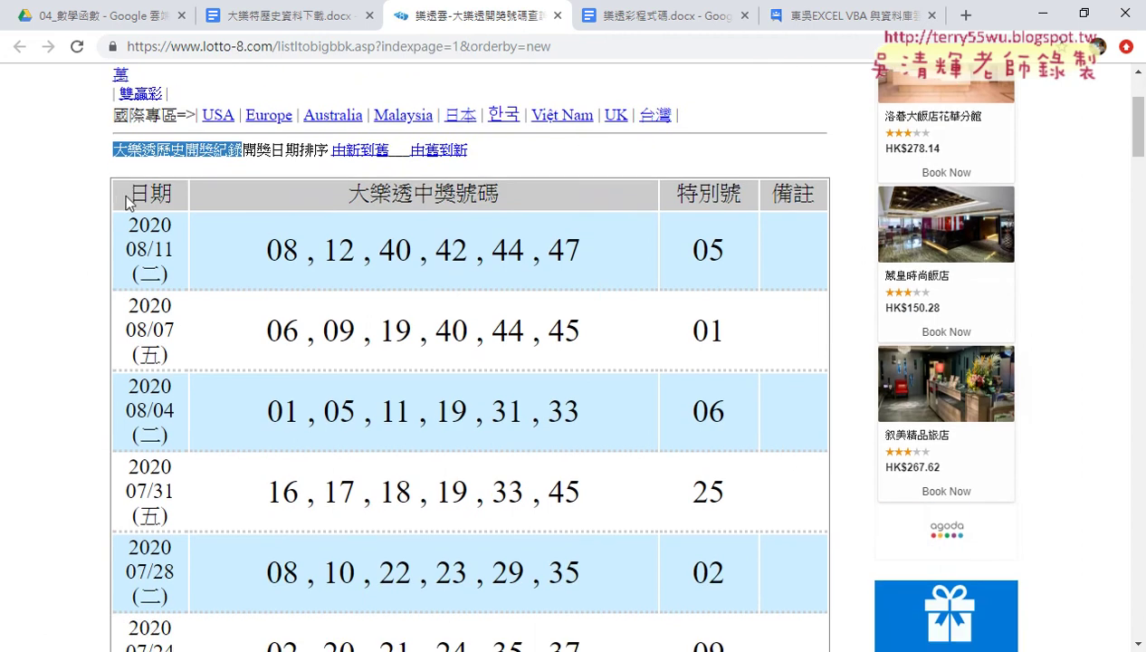
left_click_drag(121, 193, 742, 197)
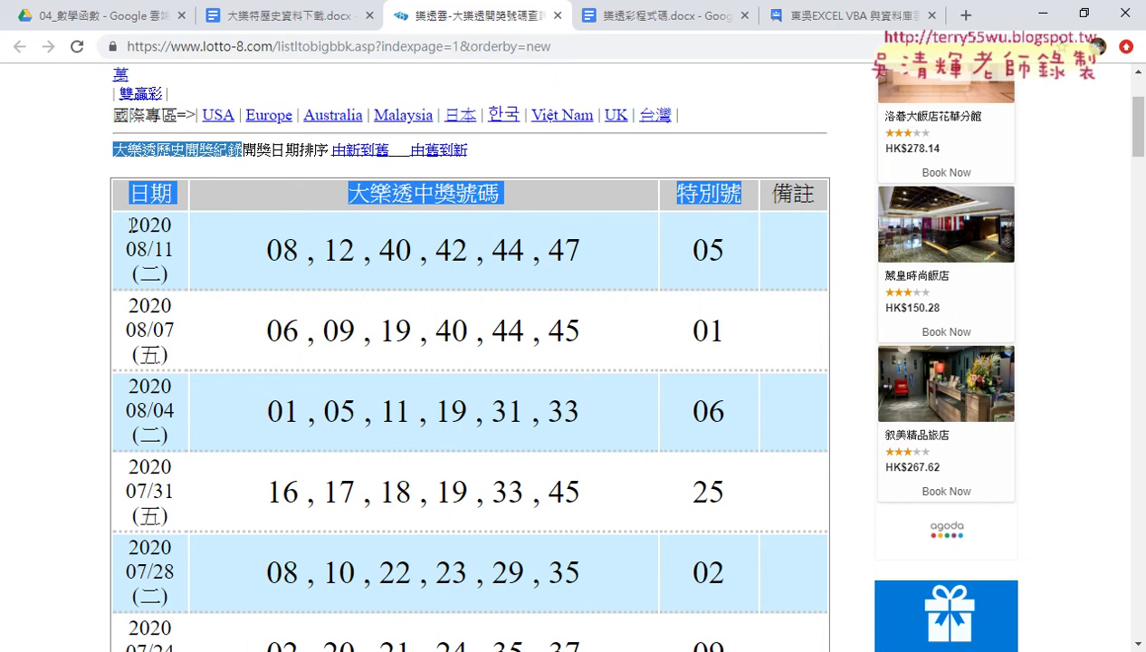
mouse_move(128, 217)
left_mouse_down()
mouse_move(173, 227)
mouse_move(174, 284)
left_mouse_up()
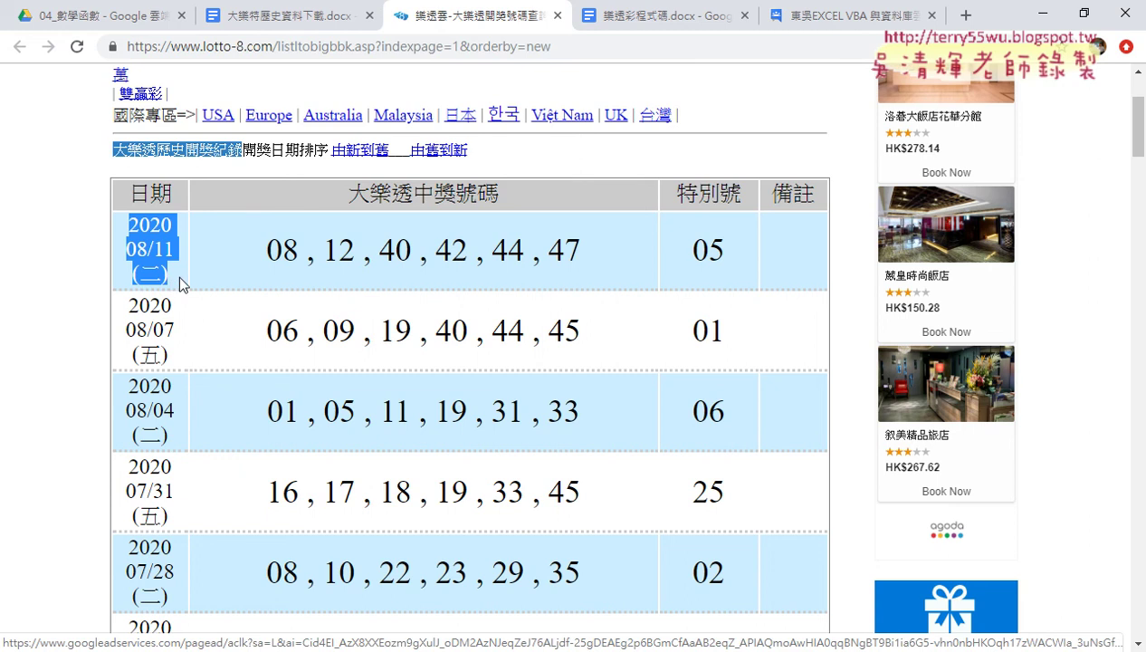
left_click_drag(264, 250, 592, 251)
double_click(727, 254)
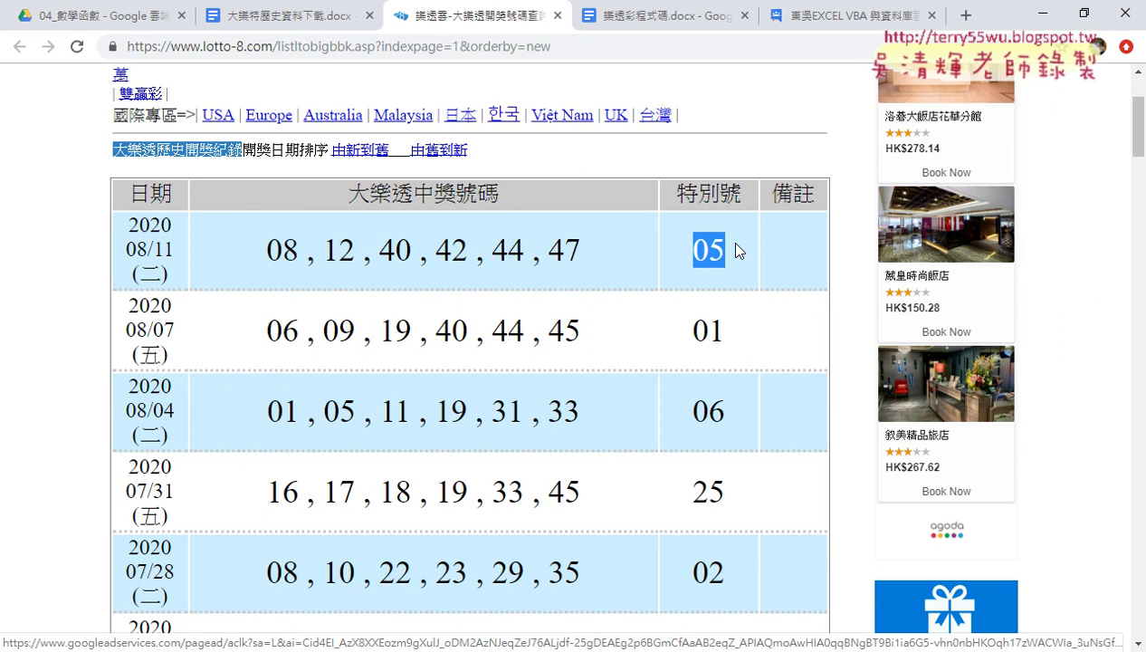
left_click_drag(128, 224, 775, 270)
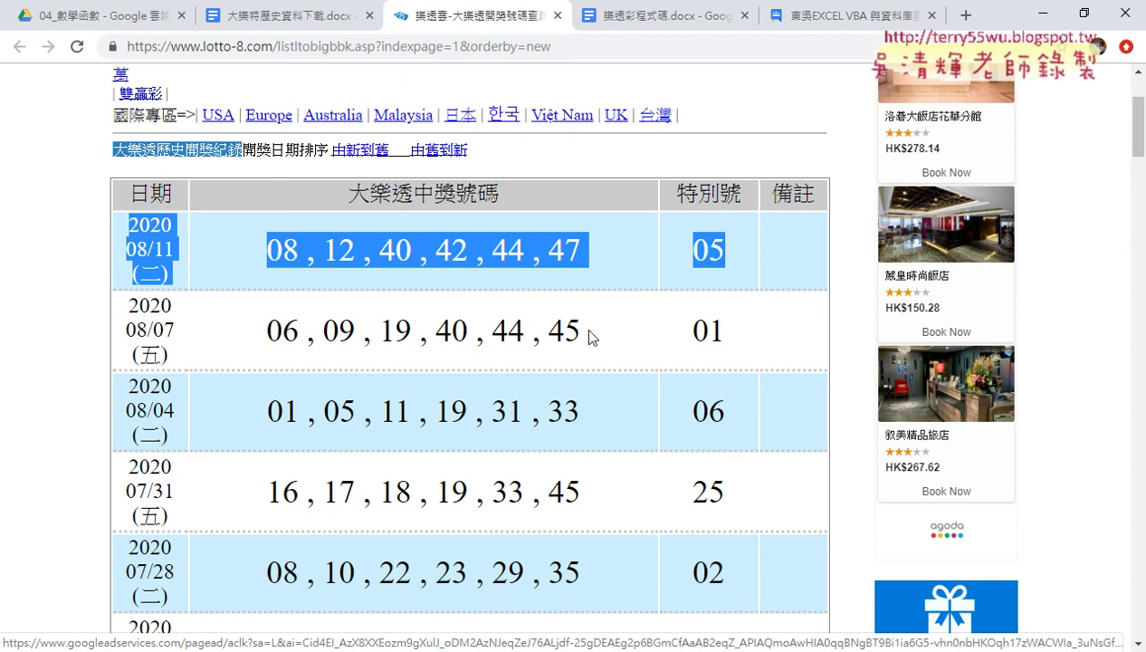
scroll(589, 337, "down", 5)
- Jump to results page 60 and highlight the 2004 draw rows ending with 2004/01/05
scroll(590, 336, "down", 8)
scroll(589, 337, "down", 8)
scroll(589, 337, "down", 5)
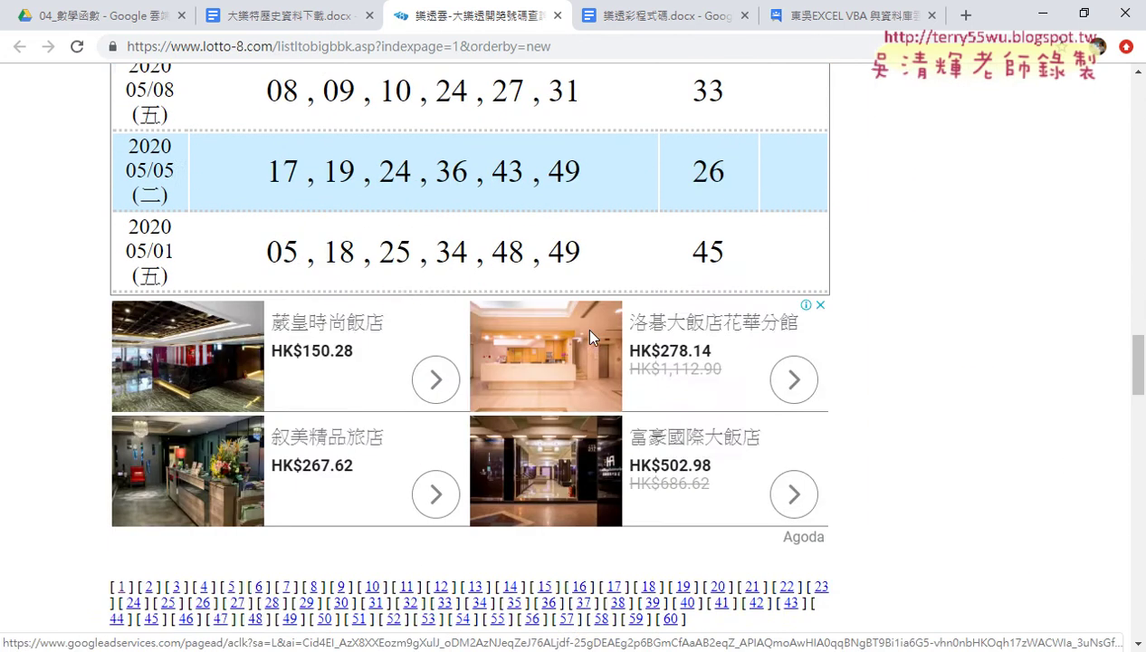
scroll(590, 336, "down", 5)
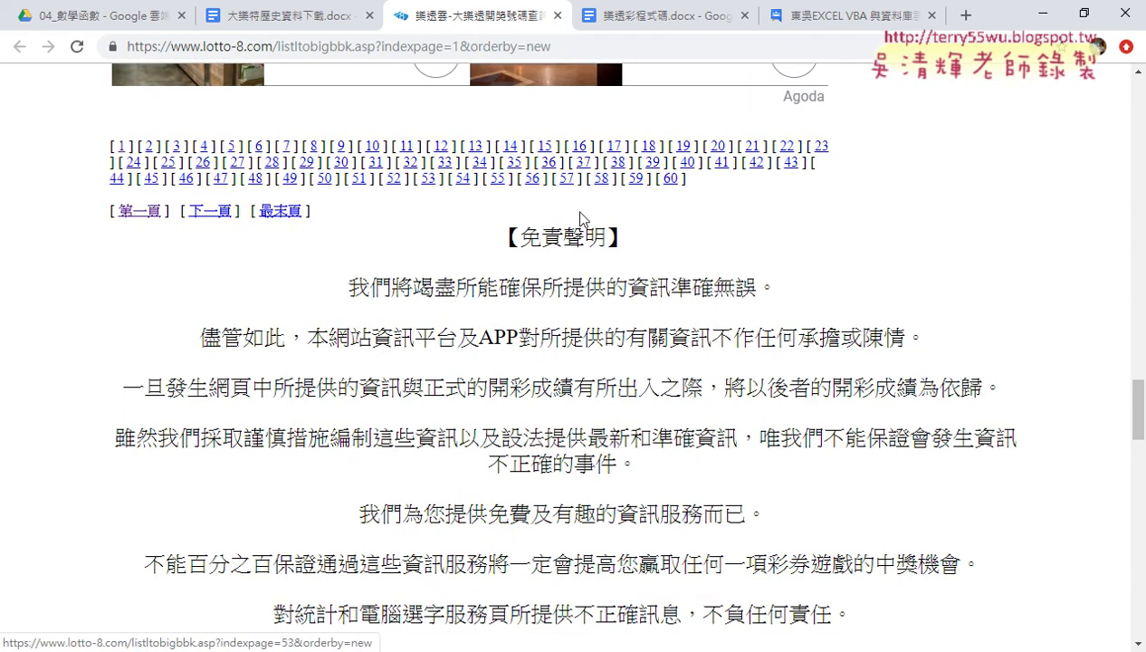
left_click(671, 180)
scroll(581, 345, "down", 3)
scroll(581, 345, "down", 4)
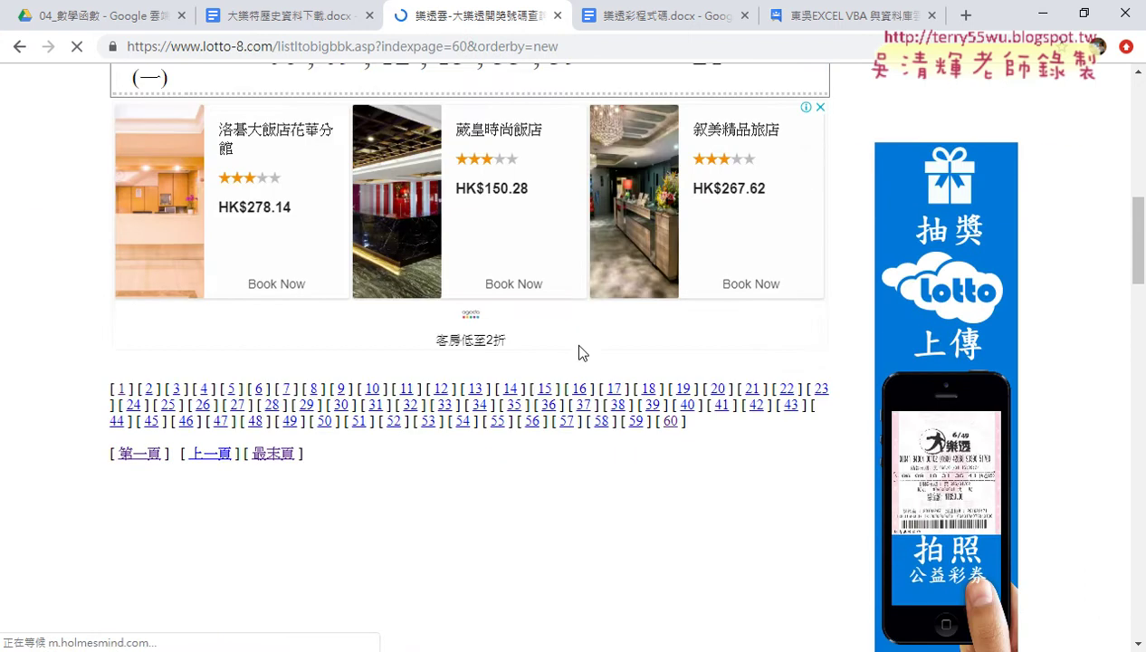
scroll(572, 341, "up", 2)
left_click_drag(131, 206, 729, 237)
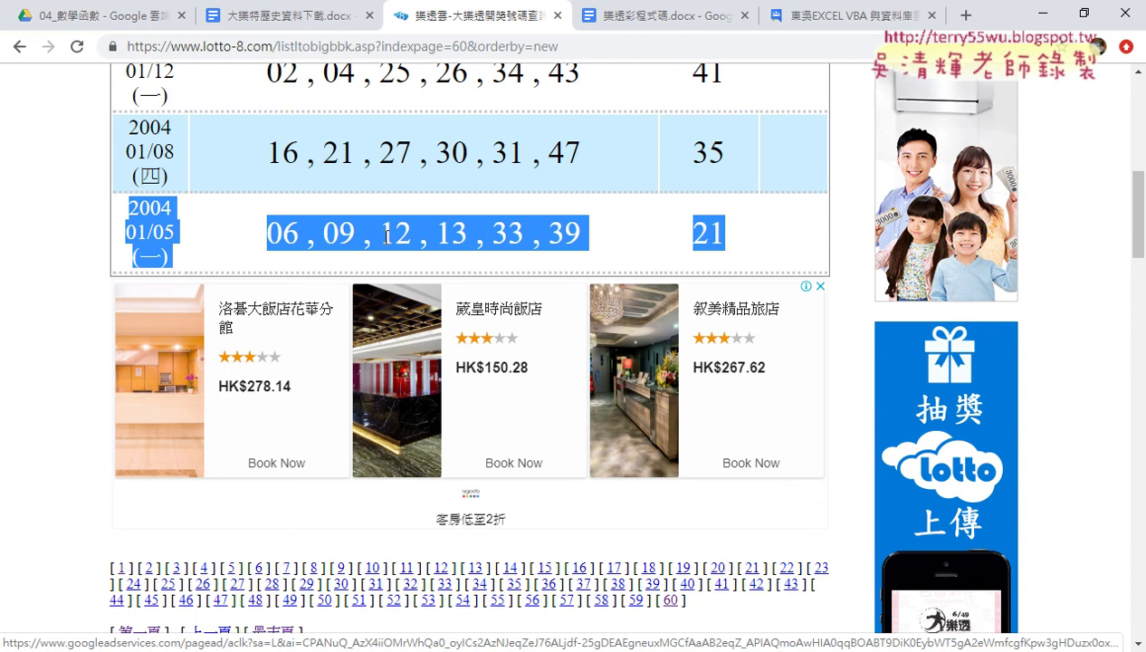
scroll(389, 237, "up", 3)
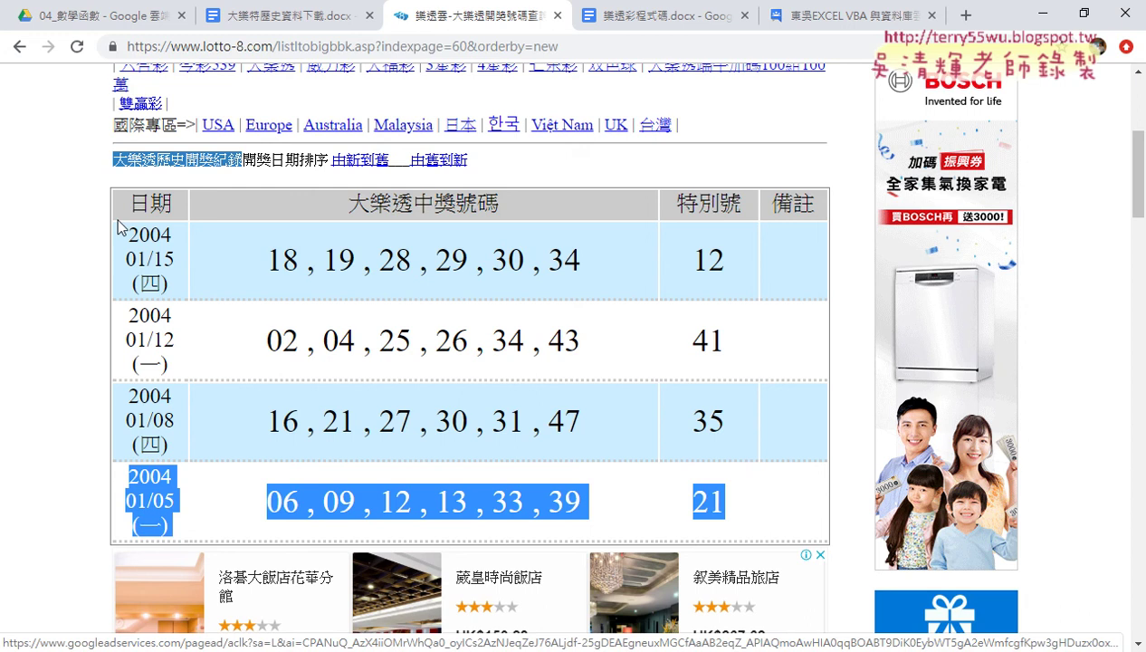
mouse_move(122, 226)
left_mouse_down()
mouse_move(748, 461)
mouse_move(745, 519)
left_mouse_up()
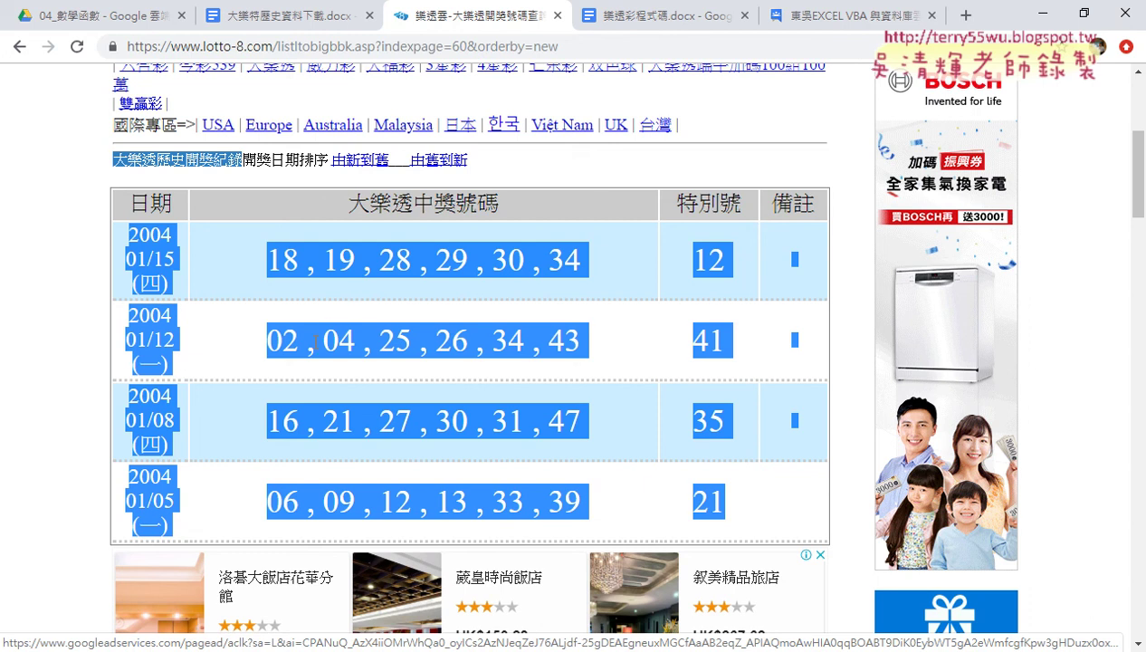
- Return to results page 1 and highlight the domain, '?' and indexpage=1 in its address
scroll(316, 343, "down", 2)
scroll(315, 351, "down", 10)
scroll(315, 350, "up", 4)
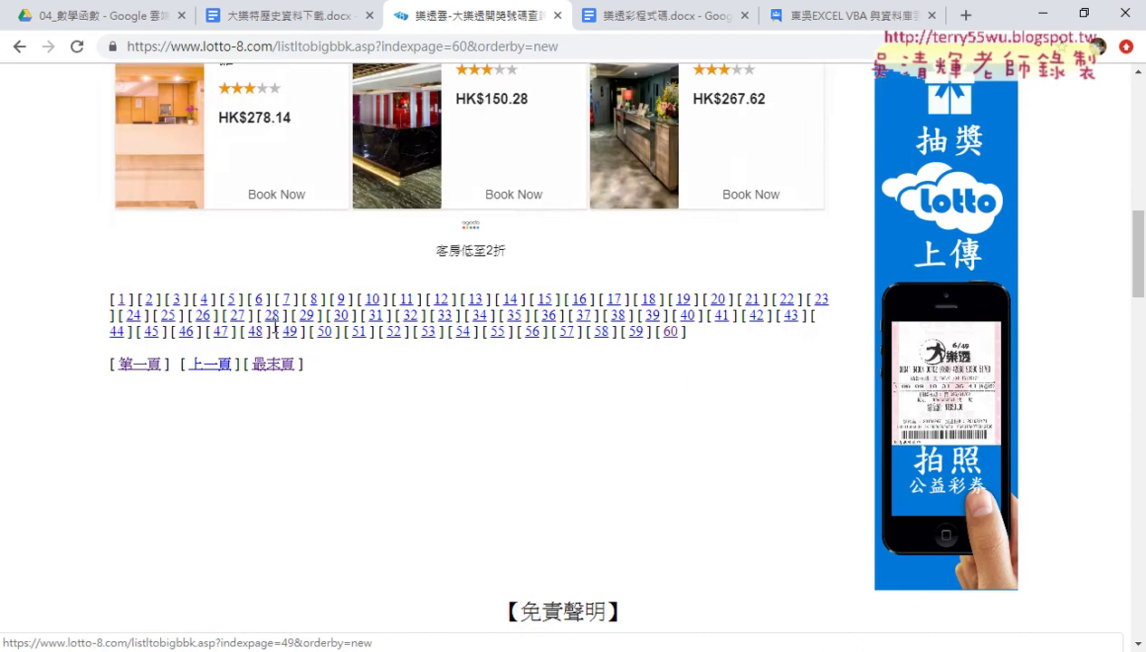
left_click(124, 300)
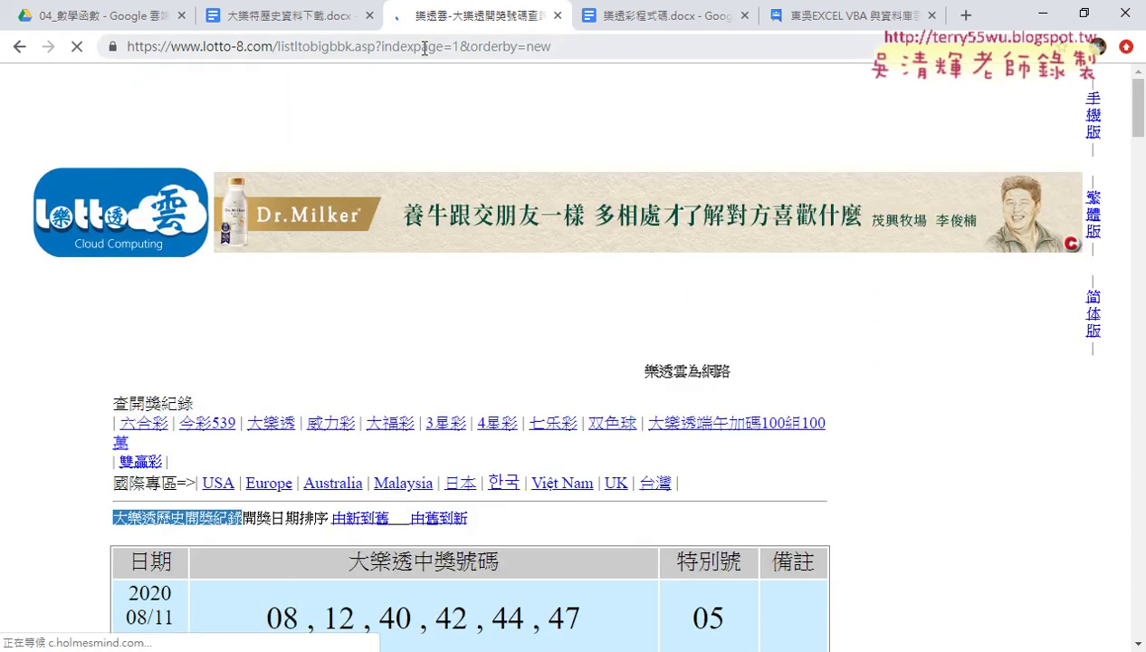
left_click(427, 50)
left_click(428, 53)
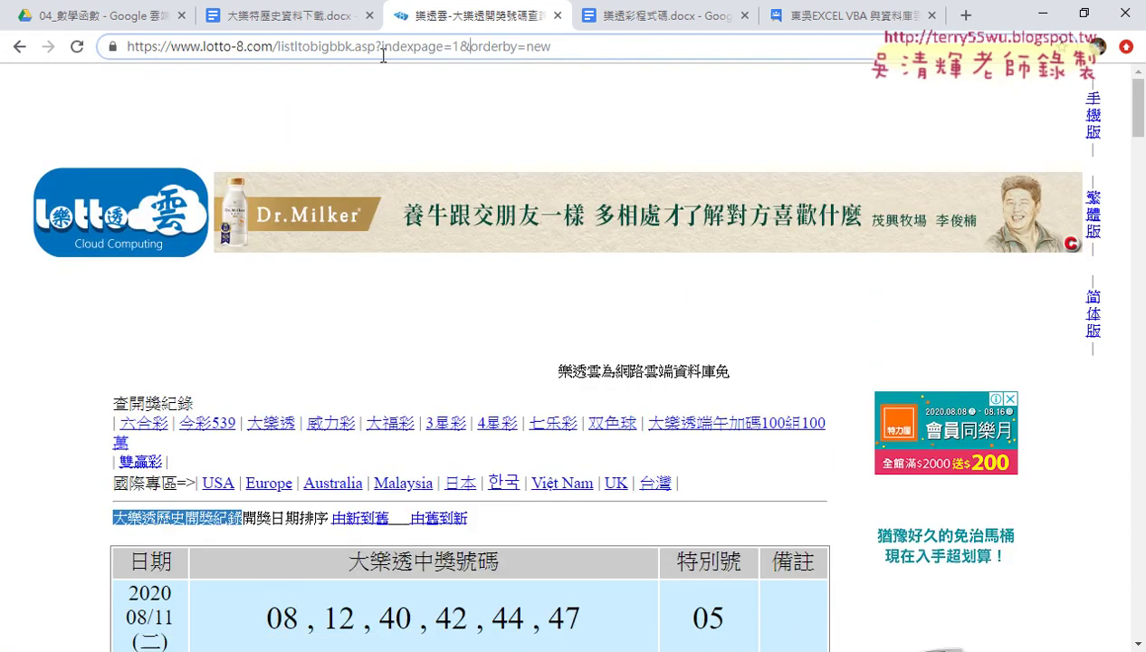
left_click_drag(176, 46, 376, 46)
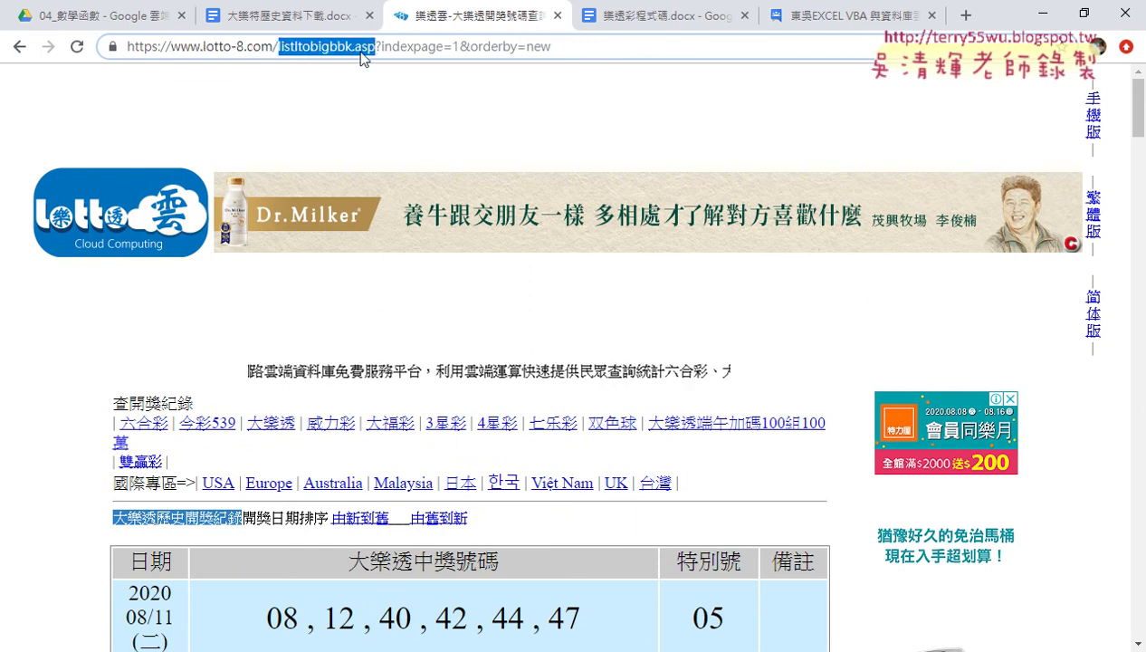
left_click_drag(372, 46, 380, 46)
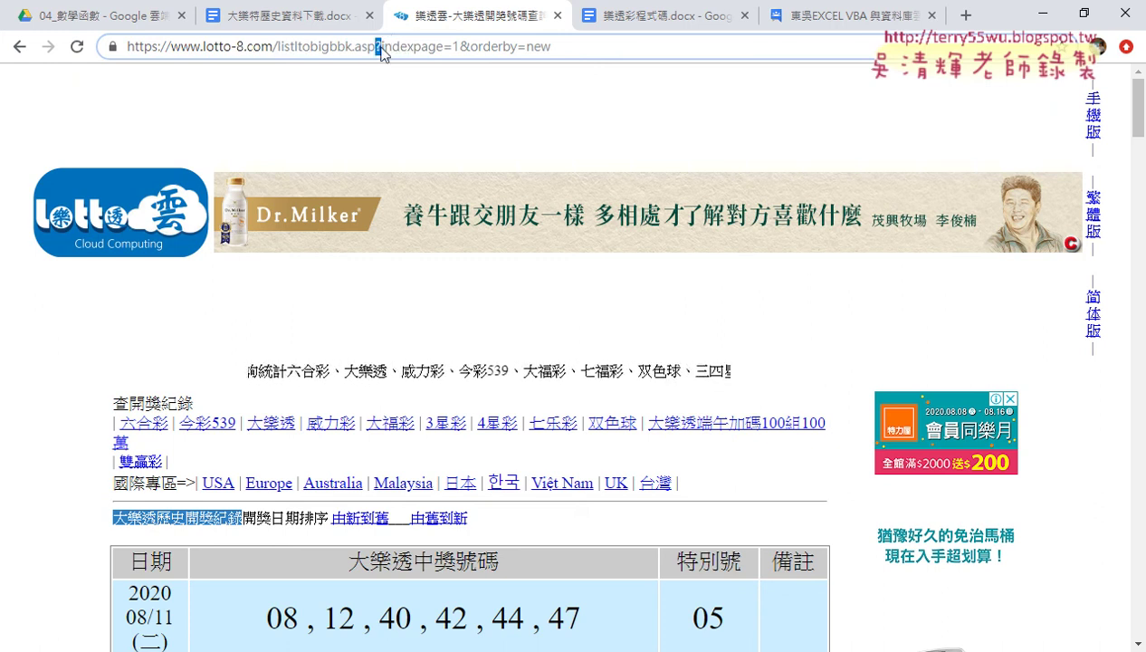
left_click_drag(443, 46, 381, 46)
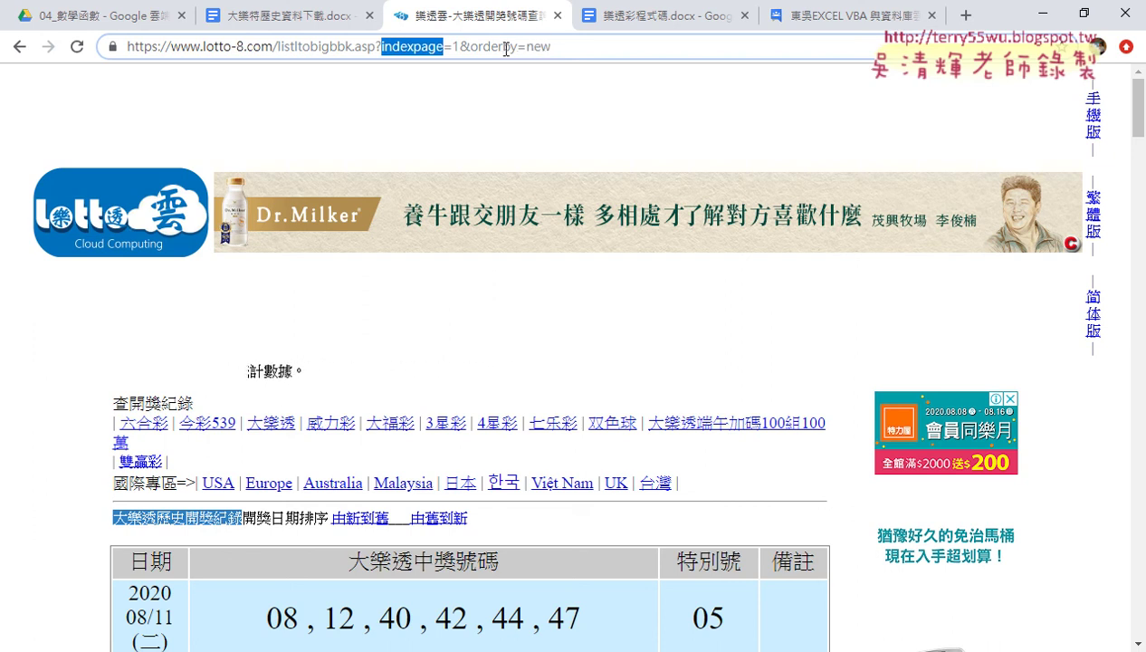
left_click_drag(460, 47, 380, 47)
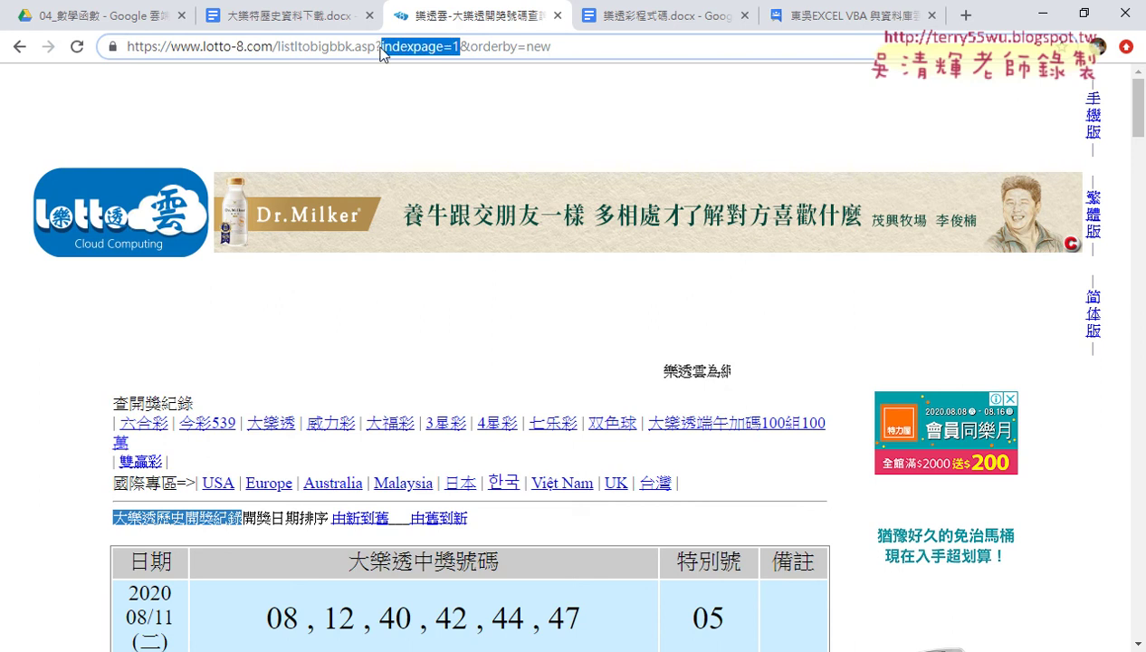
- Open results page 2 and highlight the 2 in indexpage=2
scroll(407, 387, "down", 12)
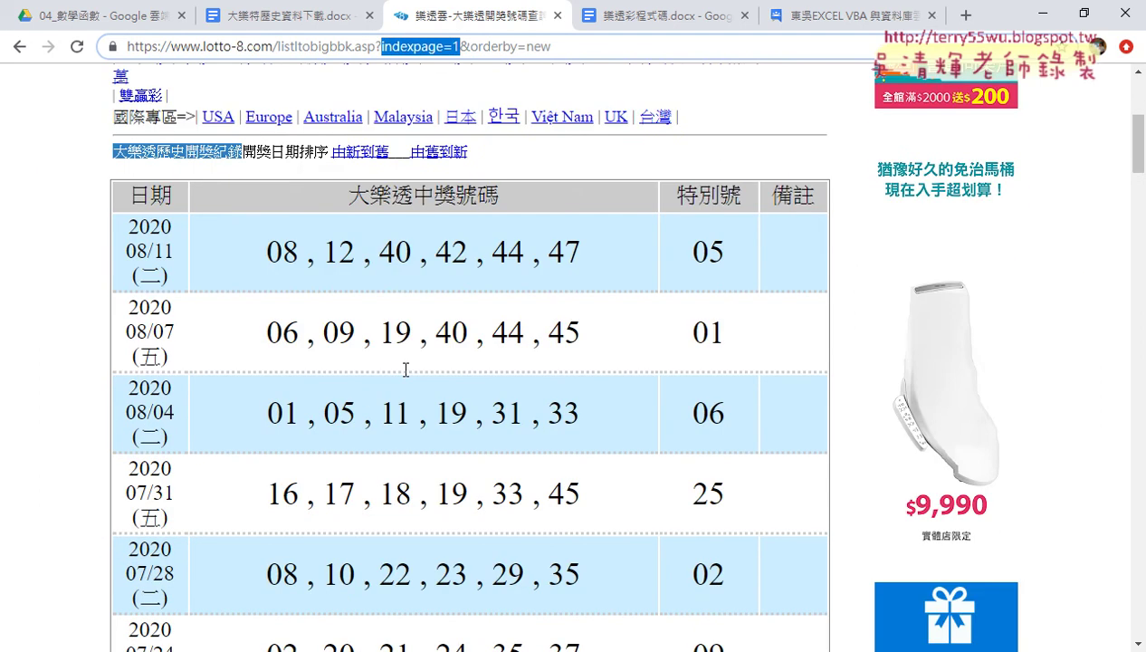
scroll(405, 379, "down", 17)
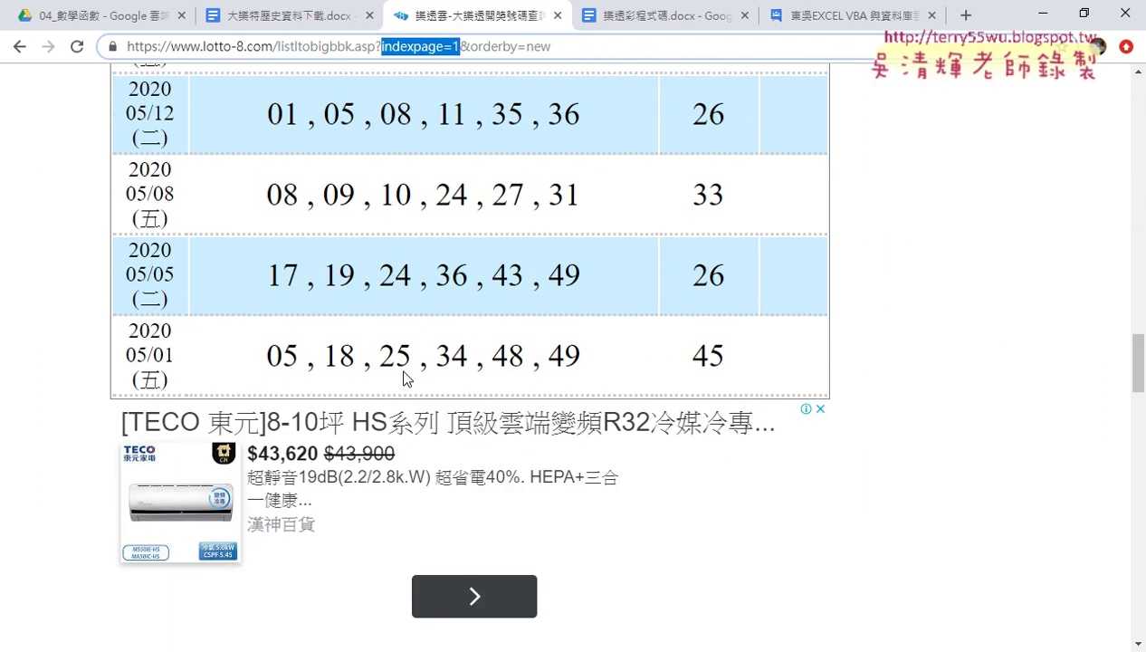
scroll(363, 332, "down", 3)
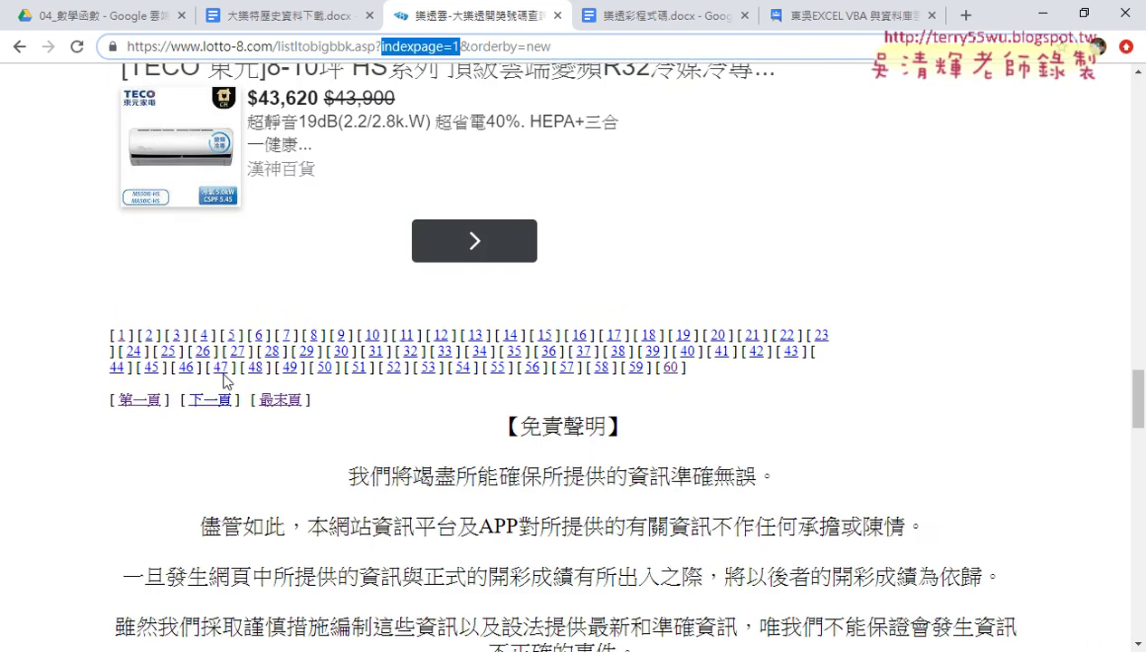
left_click(151, 337)
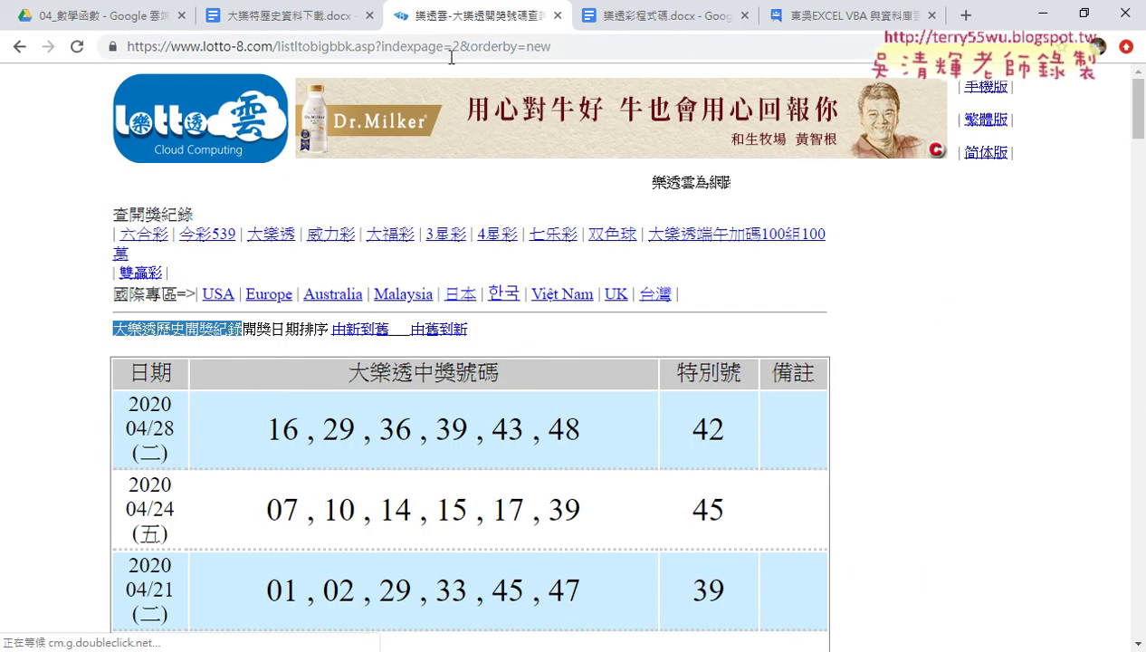
left_click(454, 56)
left_click(456, 56)
double_click(457, 47)
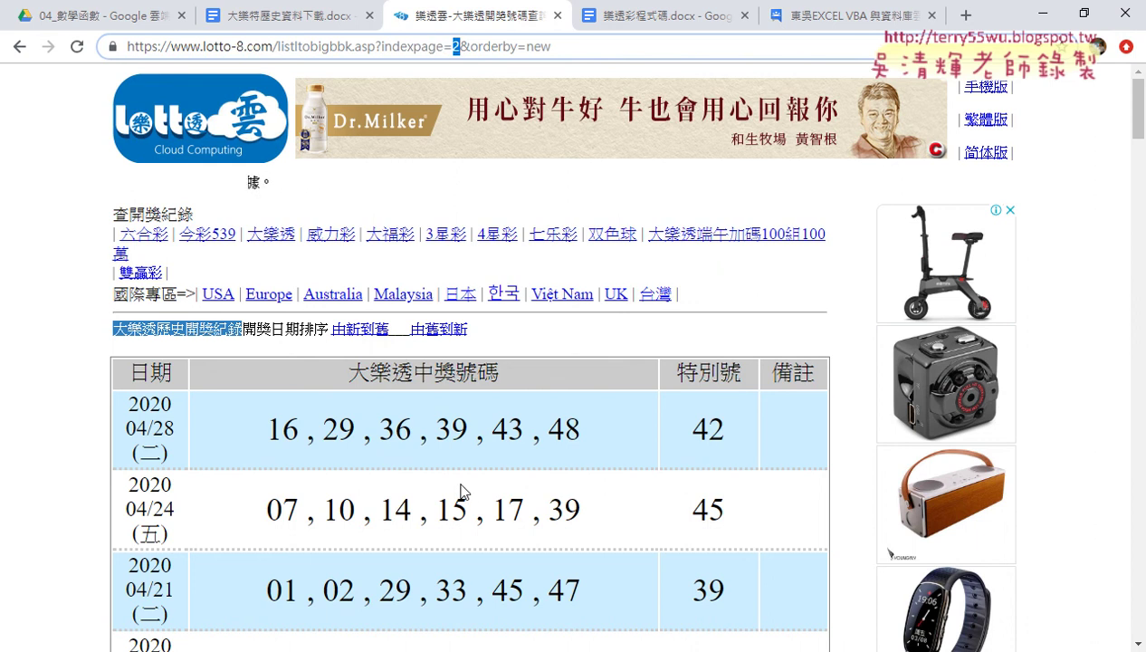
- Add a new blank worksheet and move it after 統計分析
mouse_move(326, 649)
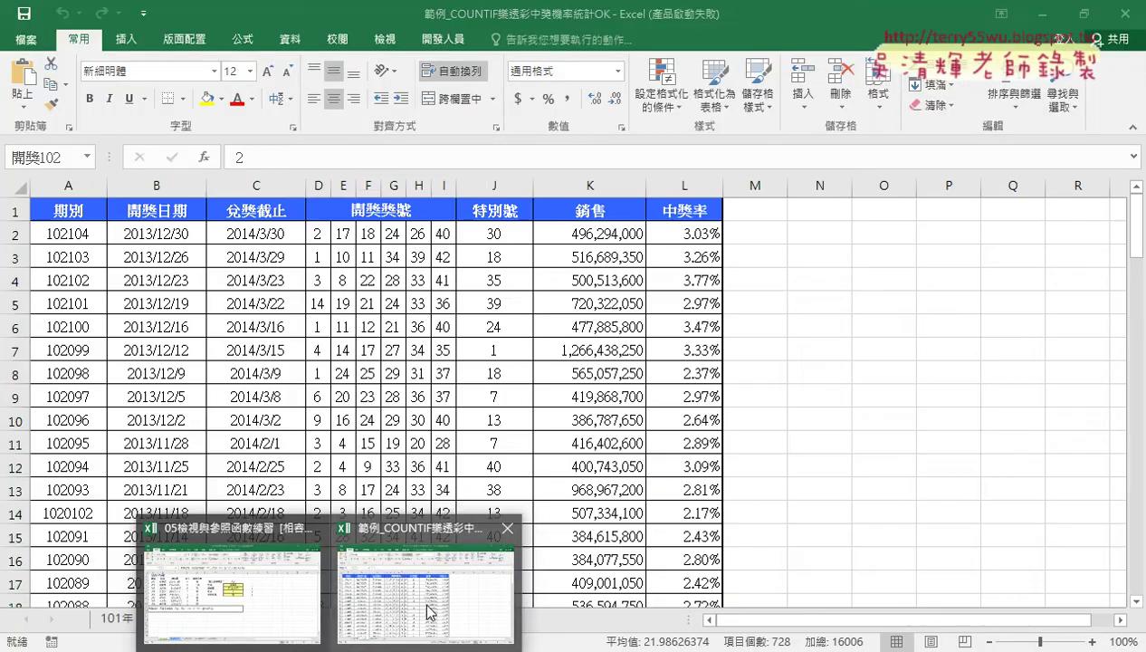
left_click(424, 593)
left_click(303, 621)
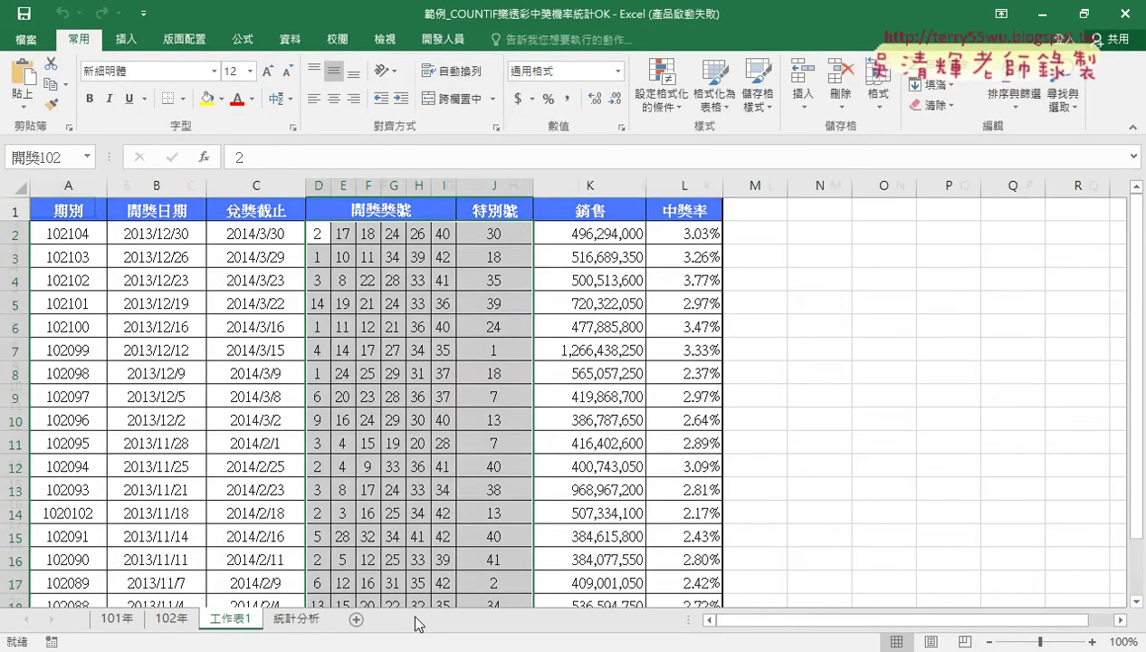
left_click_drag(236, 621, 349, 623)
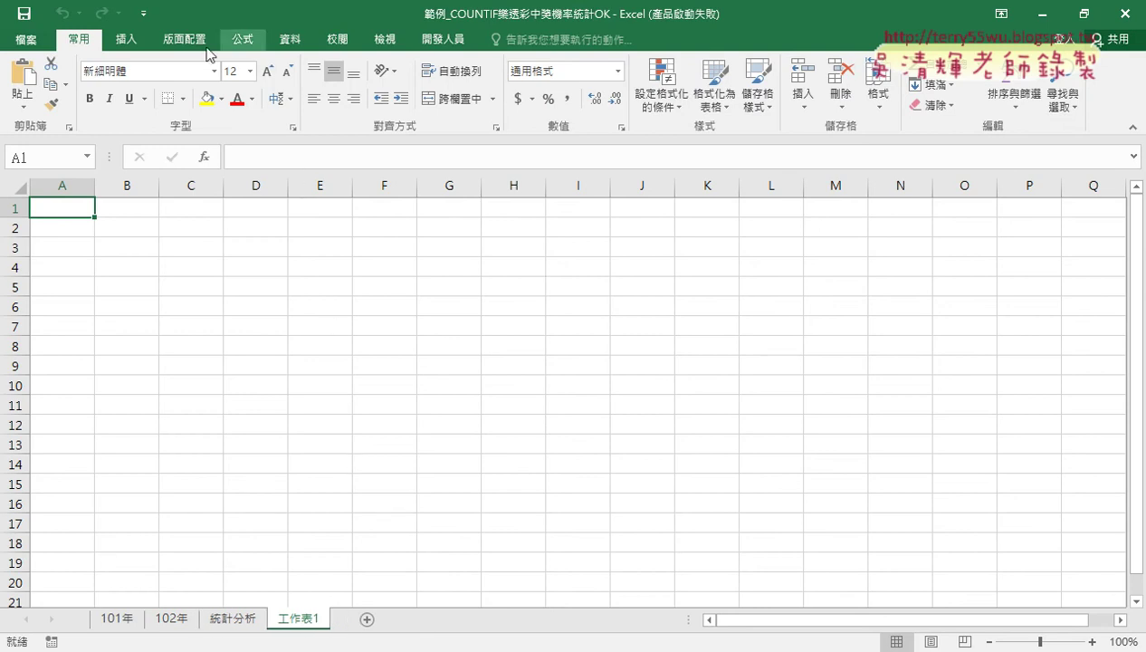
- Start a Data > From Web query and copy the page-2 address from Chrome
left_click(306, 45)
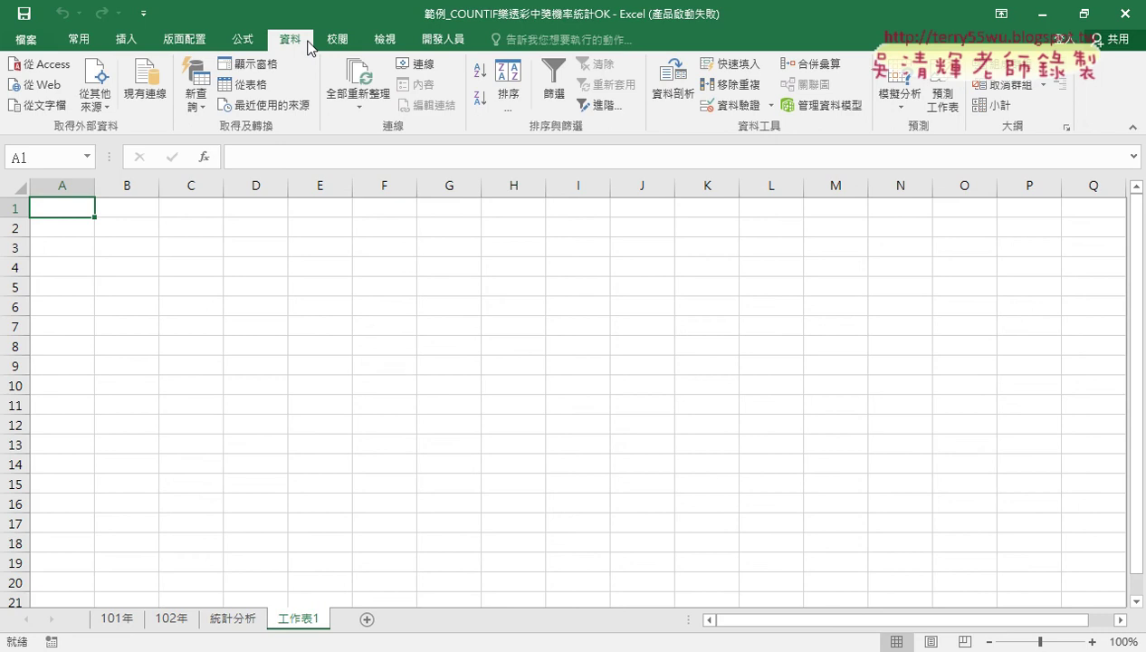
left_click(49, 91)
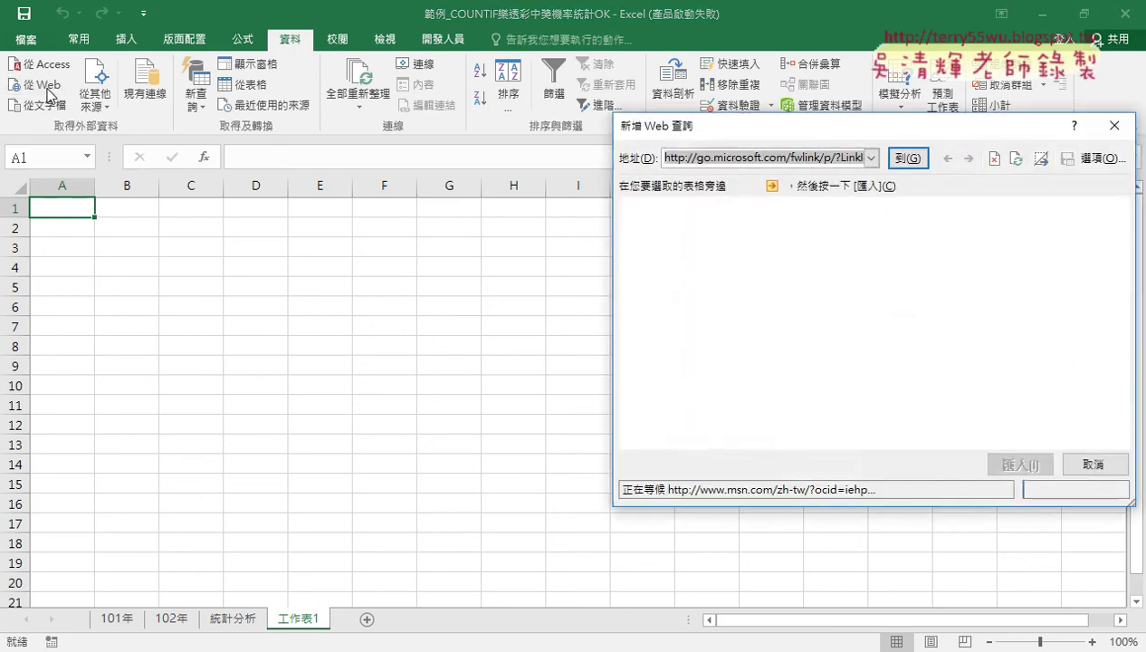
left_click_drag(725, 133, 311, 134)
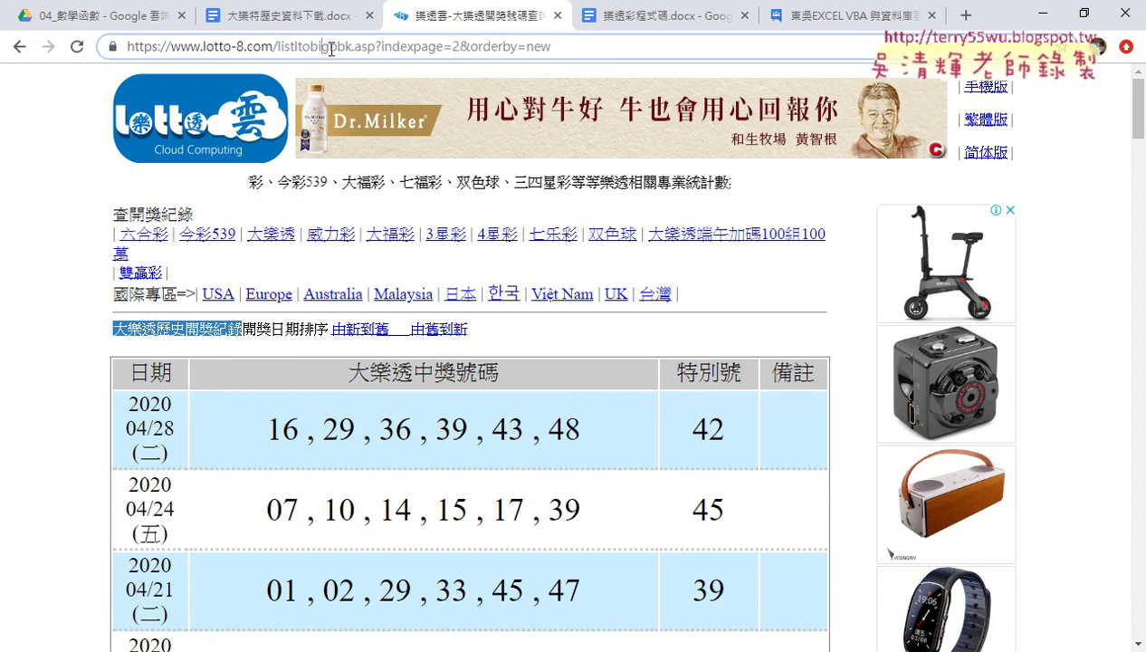
left_click_drag(550, 46, 145, 53)
right_click(210, 49)
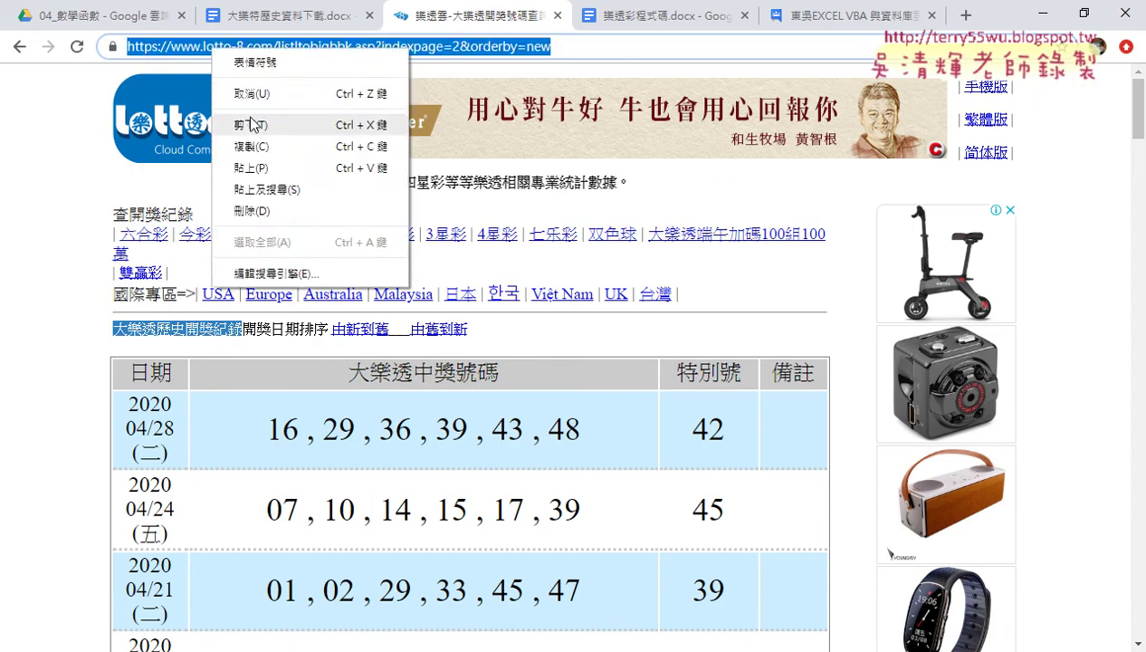
left_click(257, 148)
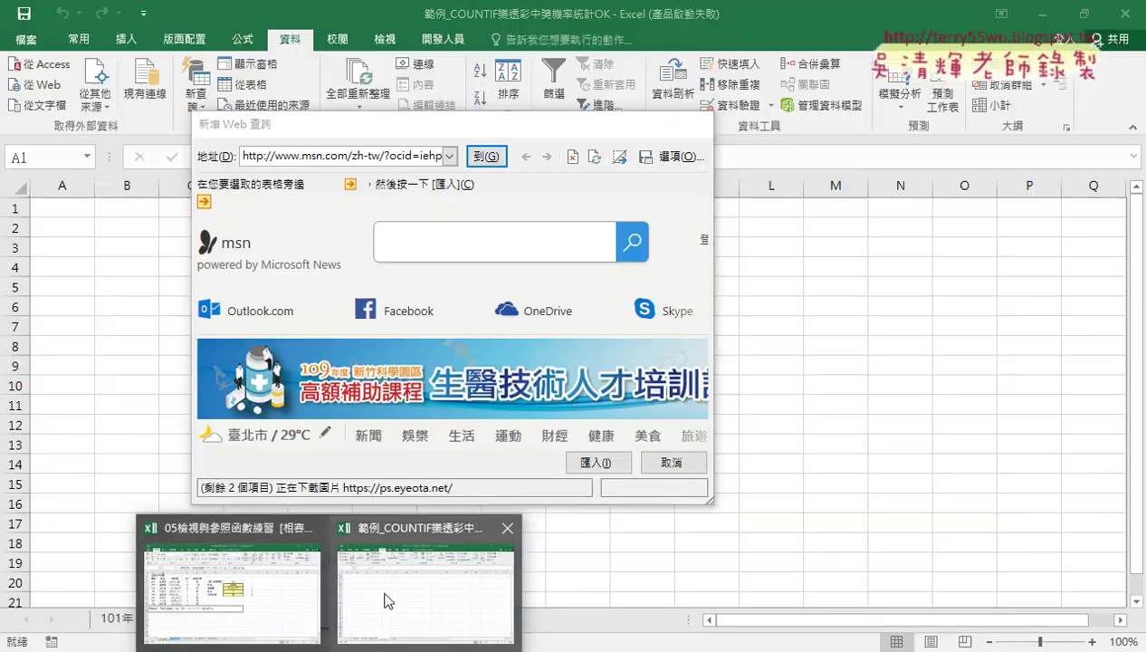
- Paste the lotto-8 page-2 address into the web query and load it
left_click(384, 600)
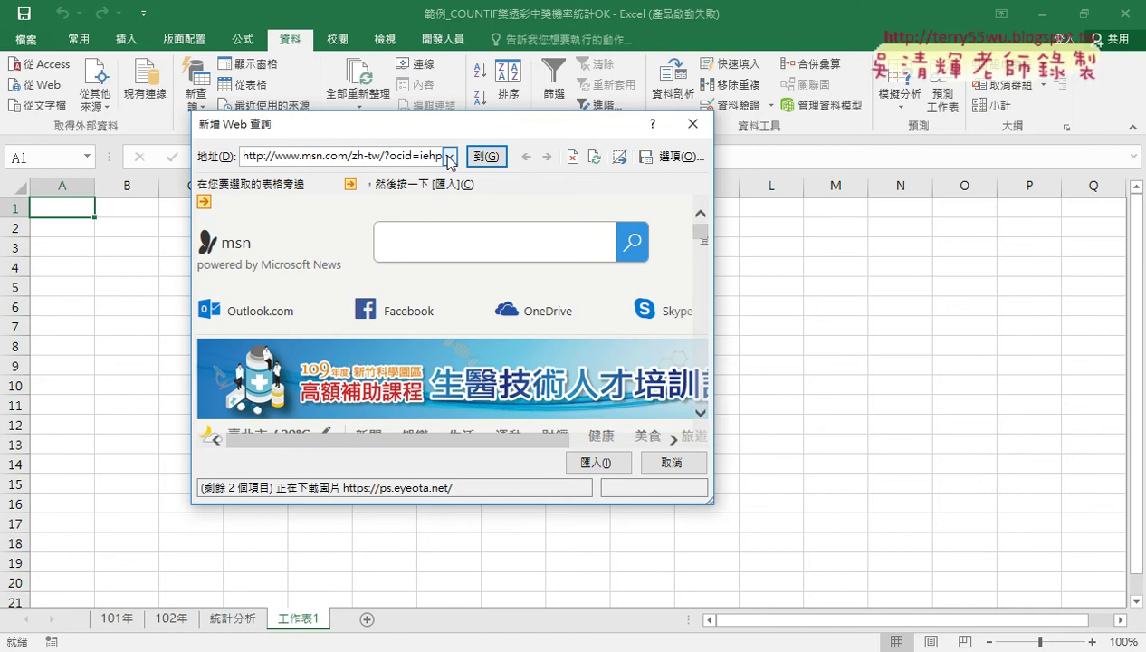
left_click(449, 157)
left_click(403, 154)
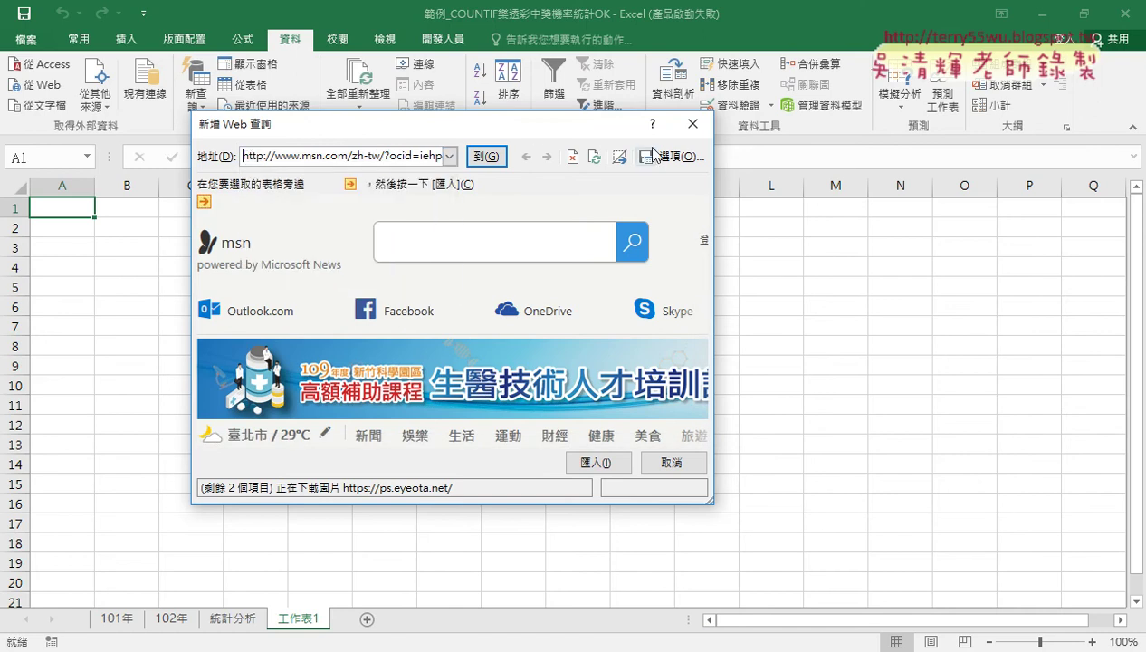
left_click(263, 159)
left_click_drag(240, 156, 444, 155)
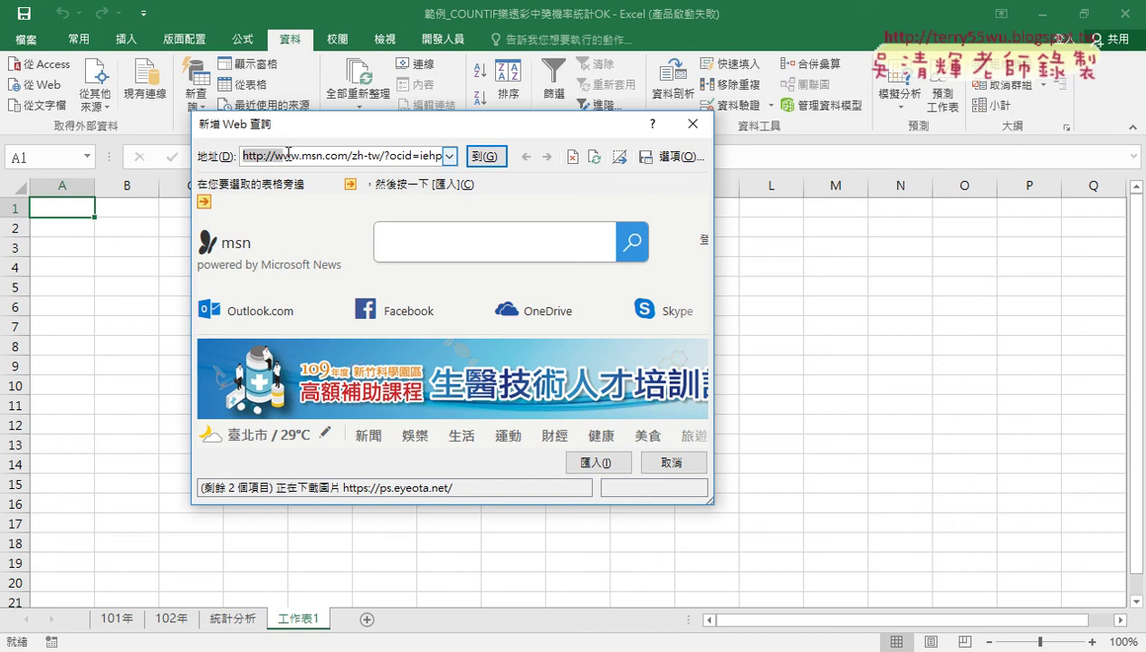
right_click(401, 155)
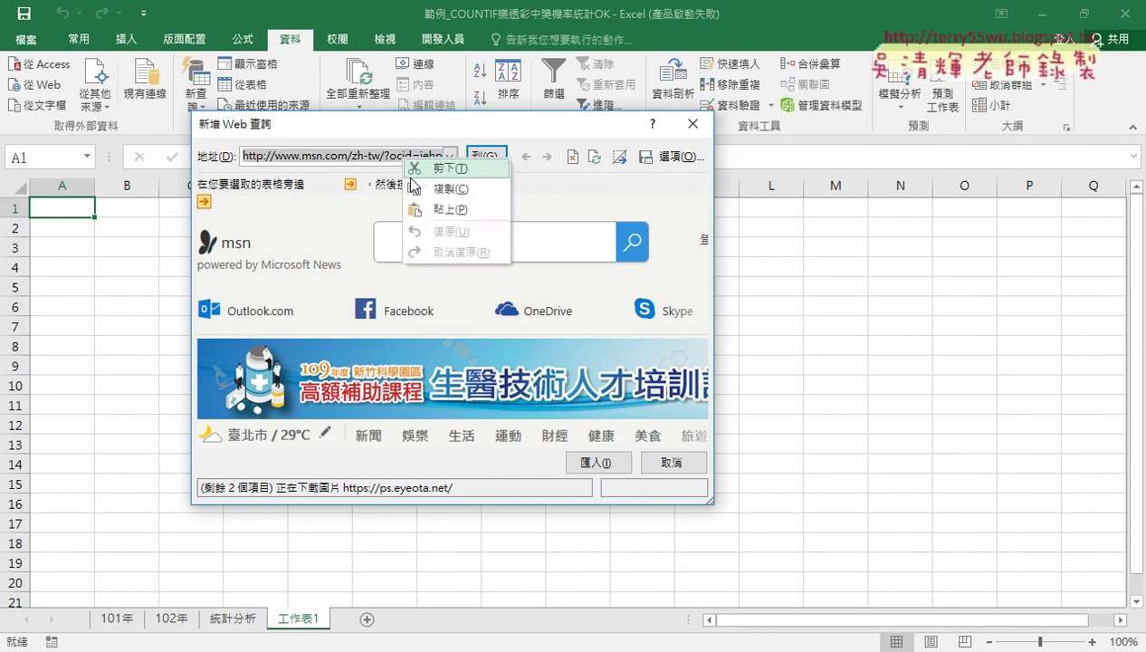
left_click(433, 210)
left_click(480, 157)
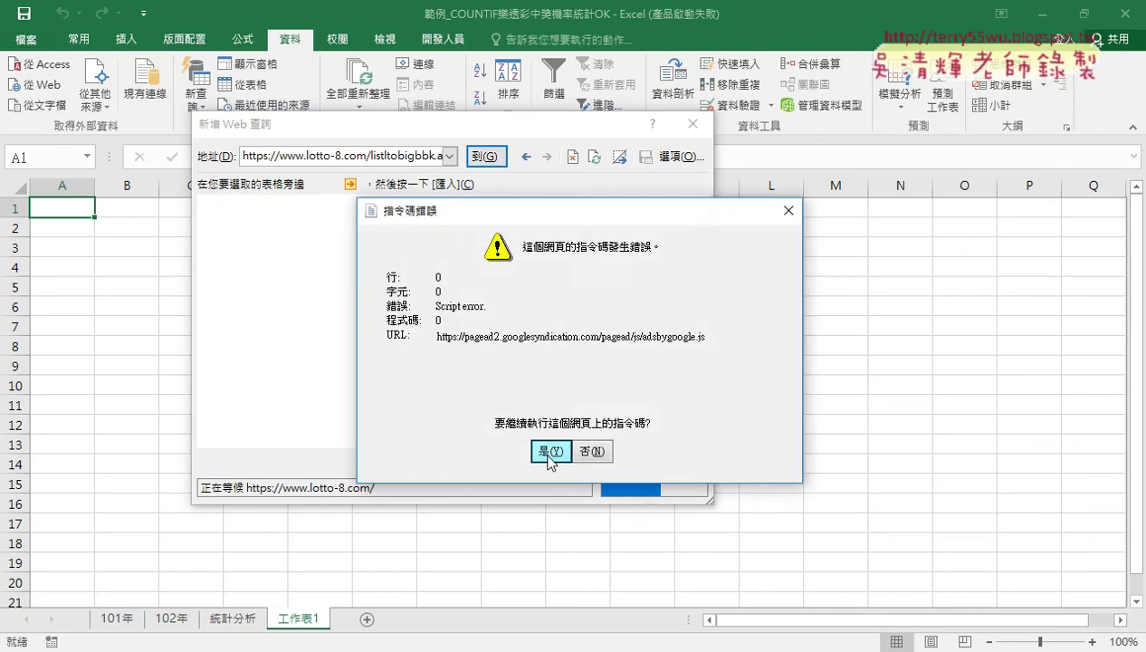
- Dismiss the script errors, tick the draw results table, and proceed to import
left_click(549, 450)
left_click(554, 452)
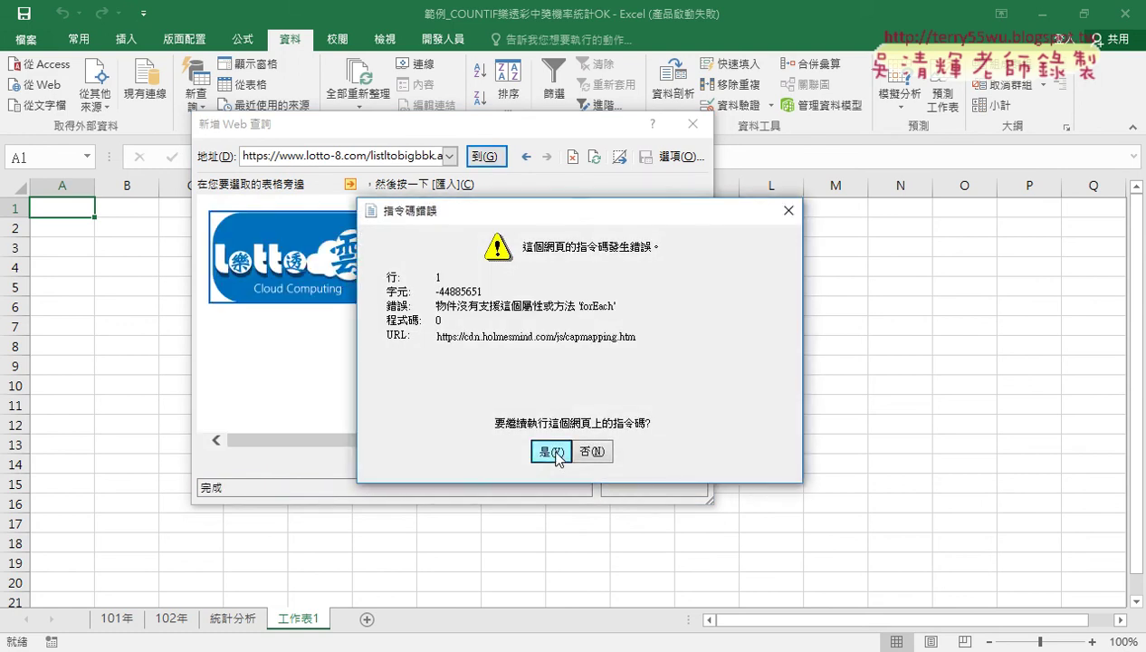
left_click(555, 453)
left_click(555, 454)
left_click(556, 450)
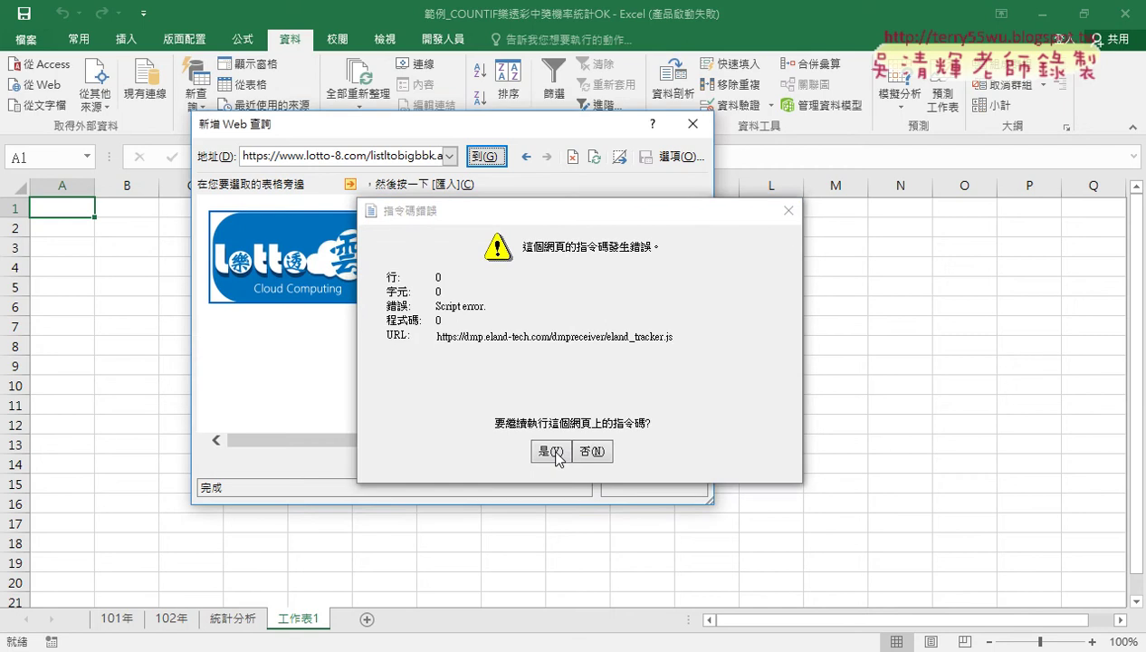
left_click(556, 449)
left_click(556, 450)
left_click(556, 451)
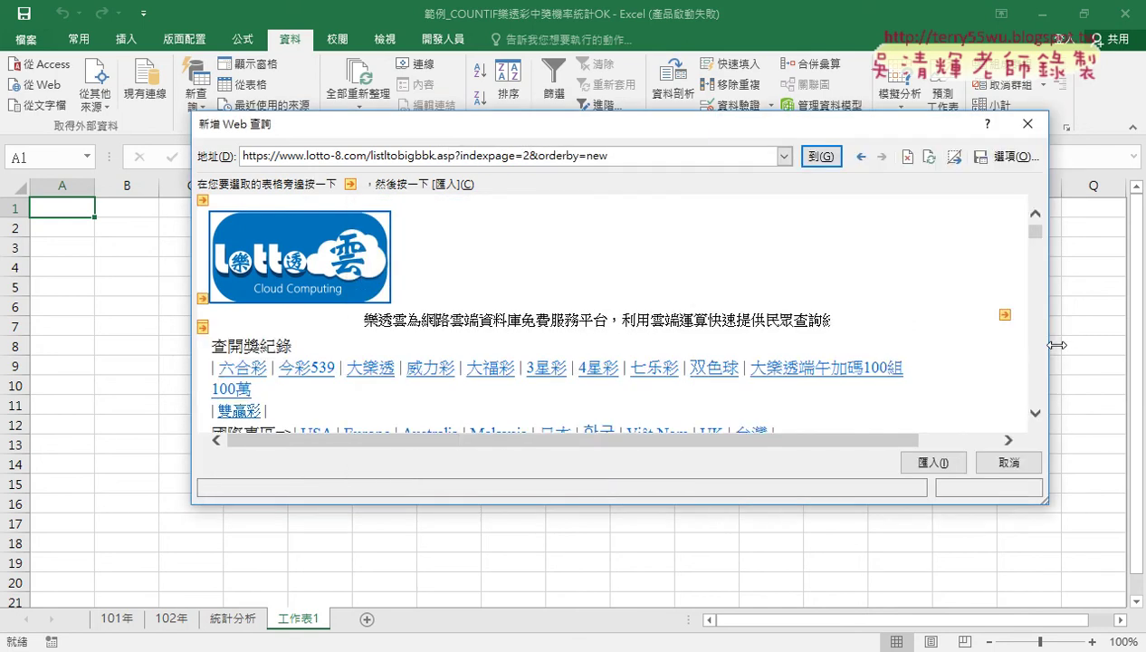
left_click_drag(714, 356, 1105, 356)
scroll(786, 313, "down", 3)
scroll(786, 313, "down", 1)
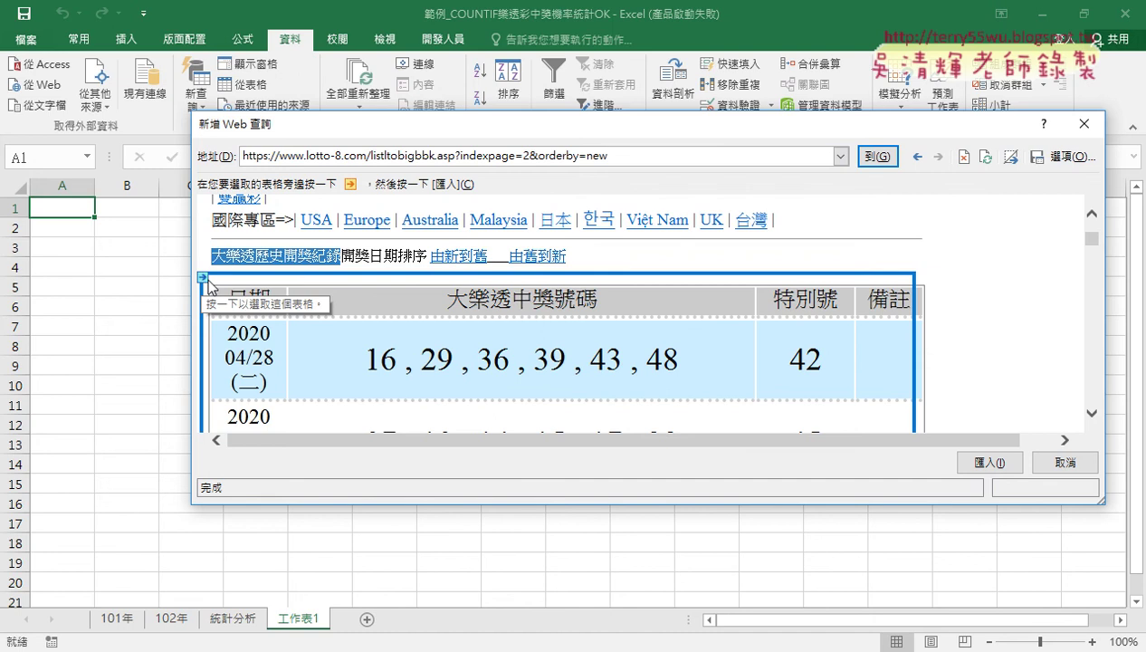
left_click(208, 282)
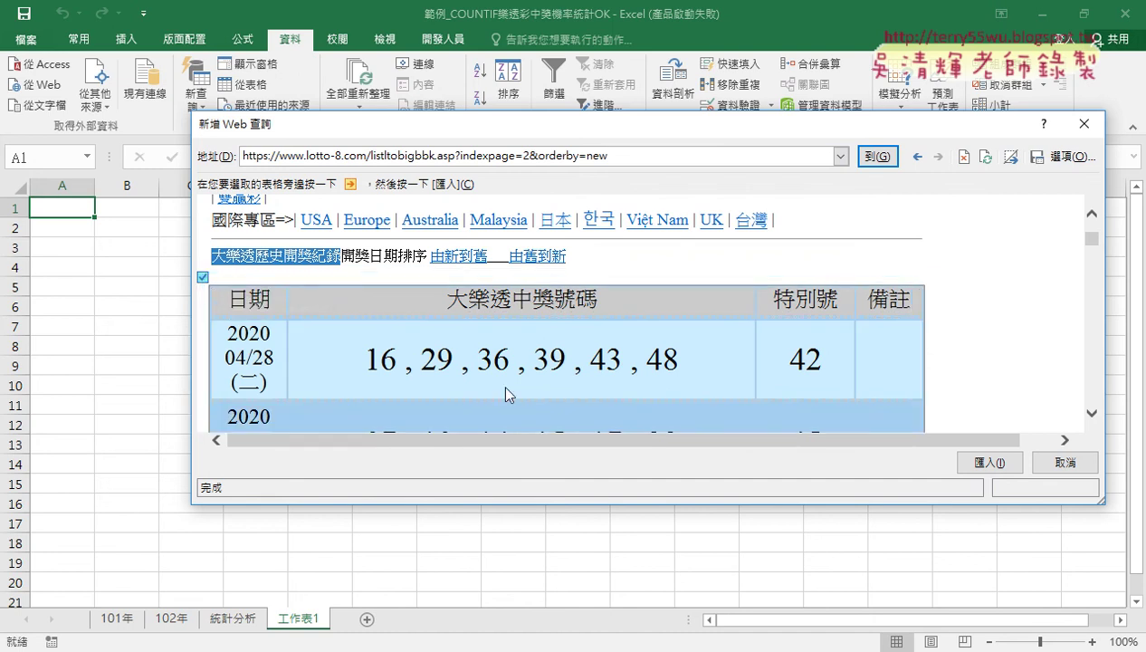
left_click(991, 462)
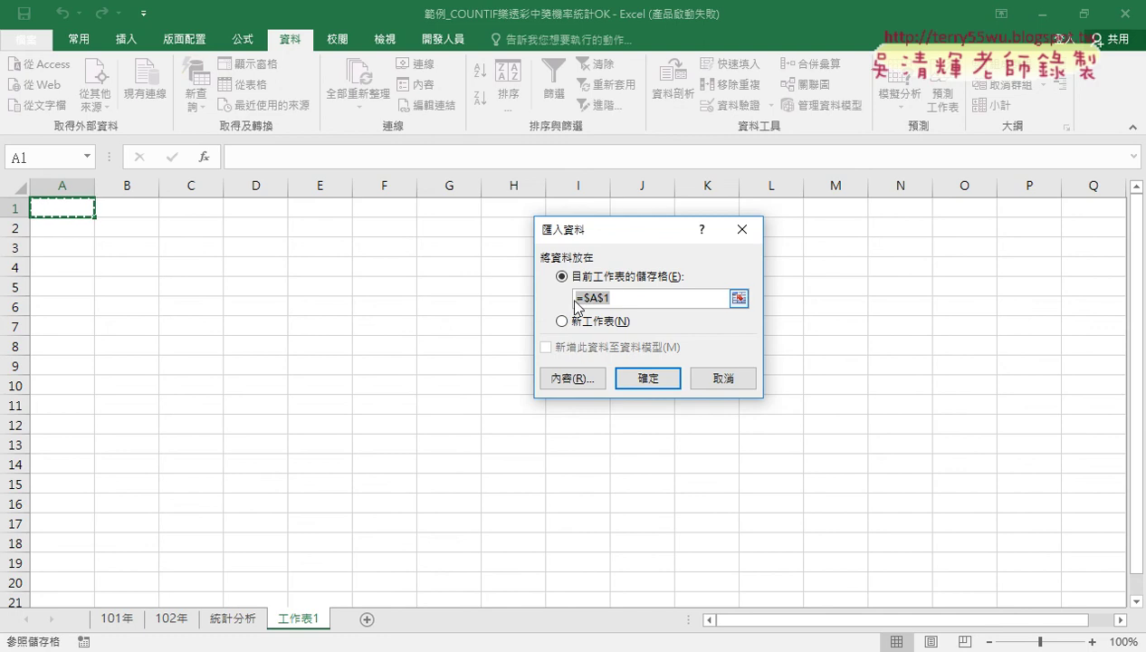
- Import the draw table at =$A$1 and select cell A92 below its last row
left_click(634, 379)
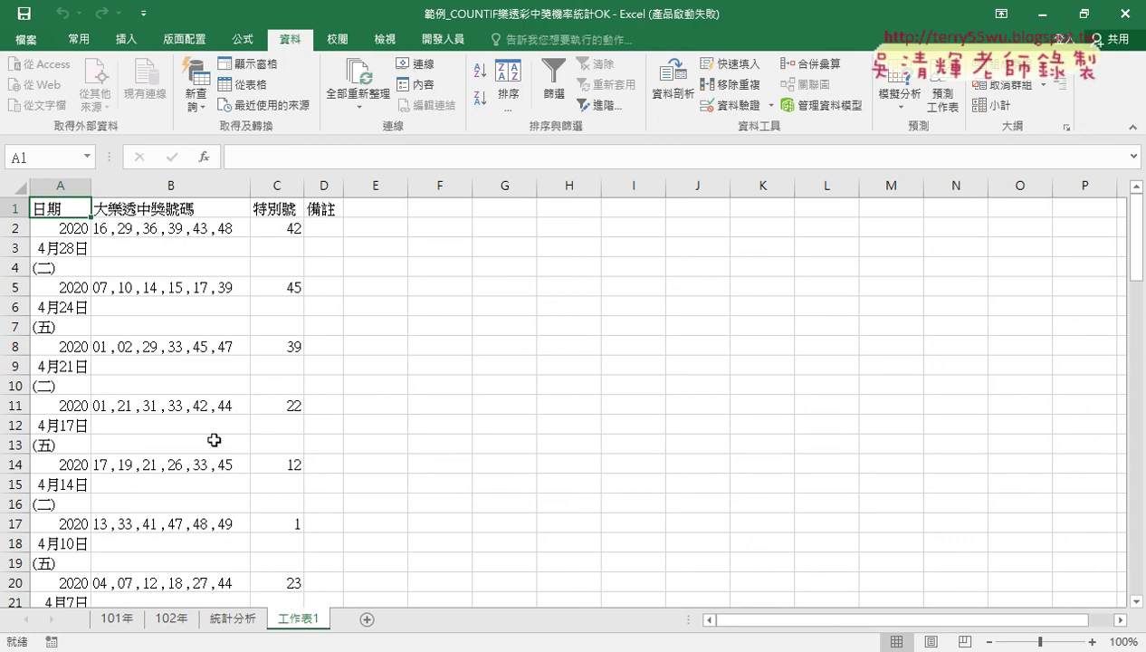
scroll(227, 451, "down", 1)
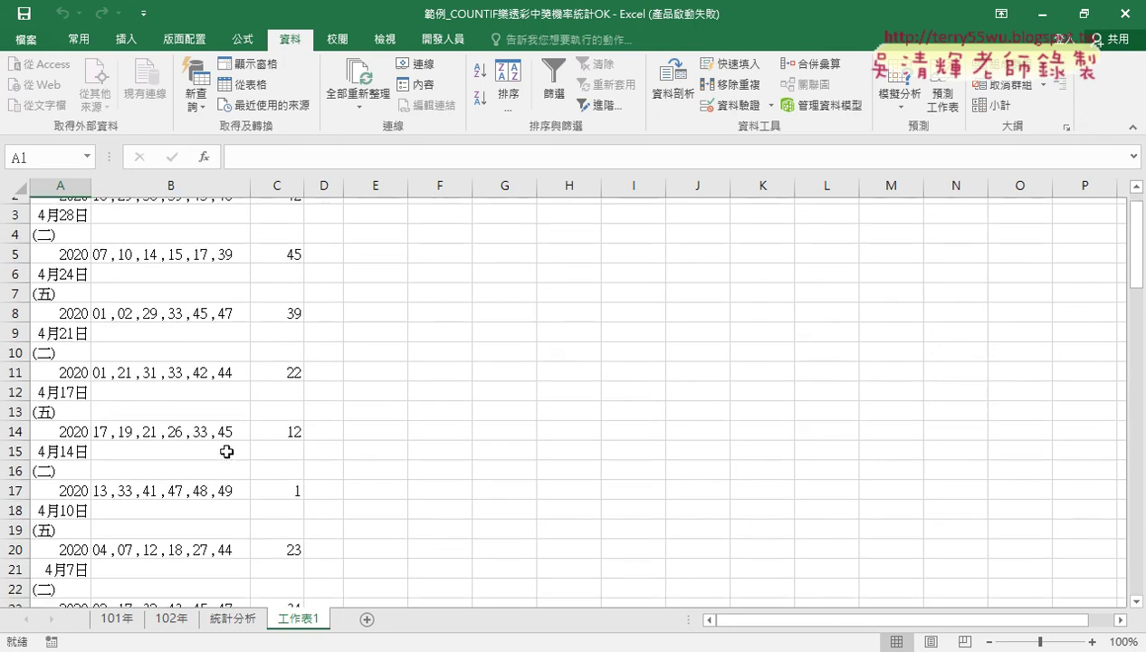
scroll(226, 451, "down", 6)
scroll(226, 451, "down", 5)
scroll(226, 450, "down", 7)
scroll(227, 451, "down", 4)
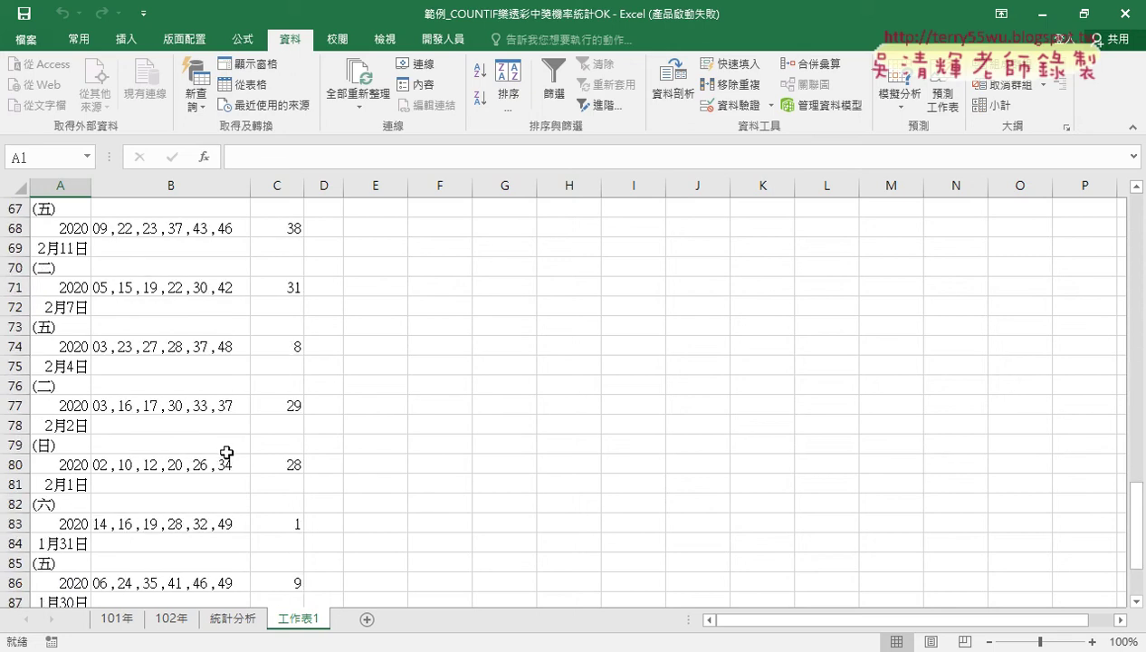
scroll(226, 451, "down", 6)
left_click(68, 348)
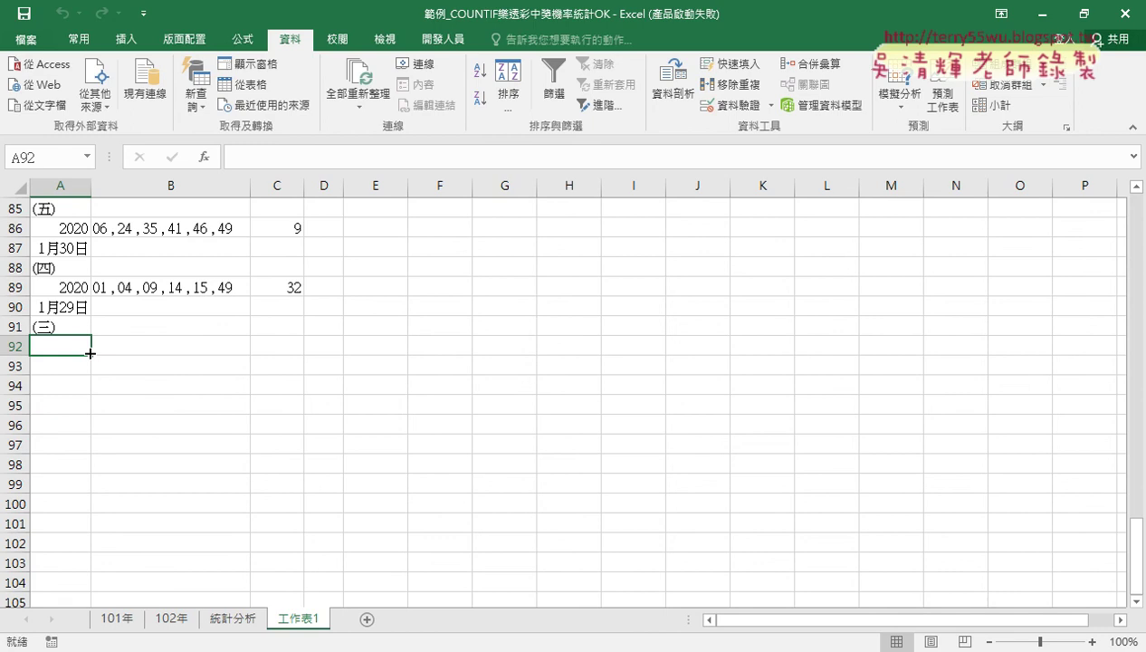
- Select the Sub 大樂透下載 code through End Sub in the Google Docs notes
key("alt+Tab")
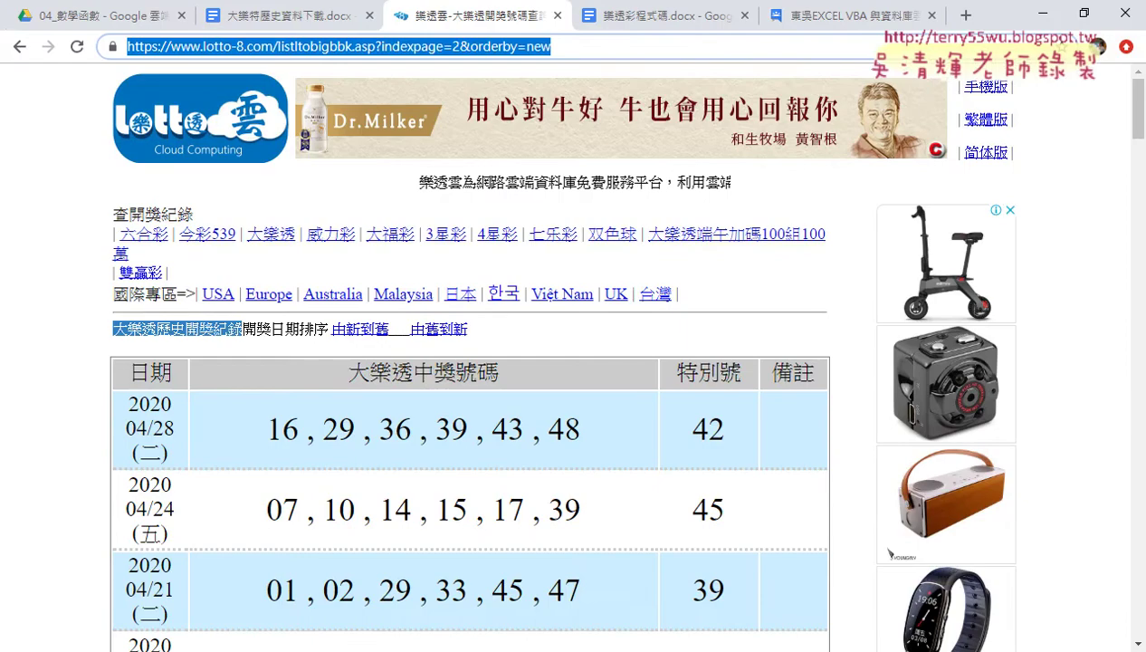
left_click(280, 15)
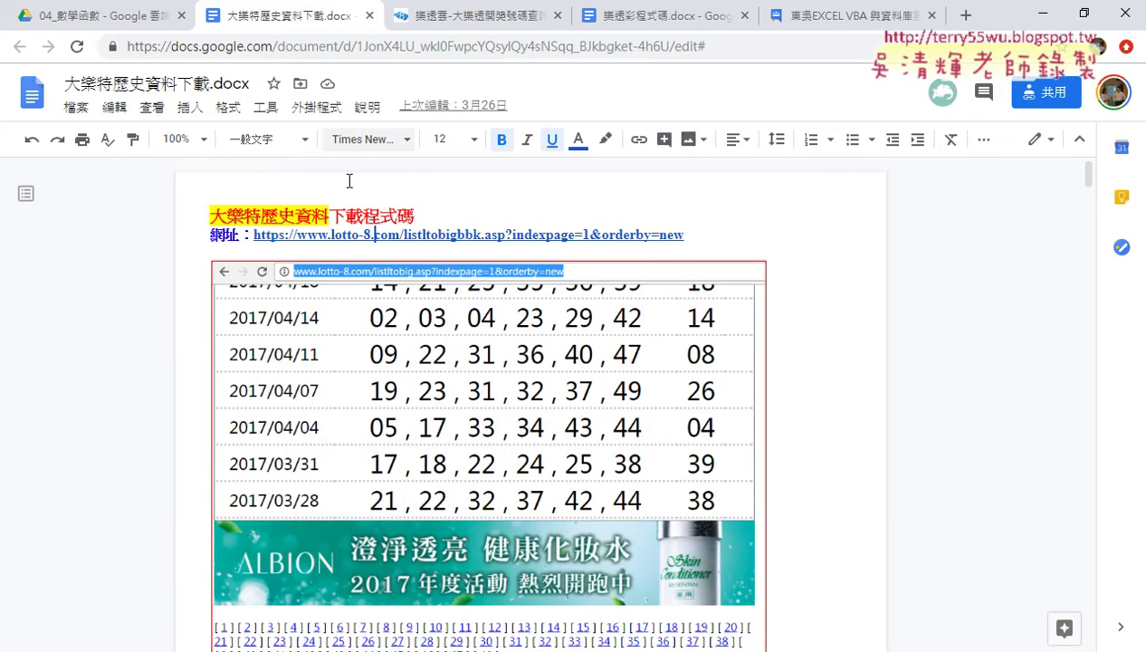
scroll(378, 434, "down", 1)
scroll(378, 435, "down", 10)
scroll(468, 371, "down", 6)
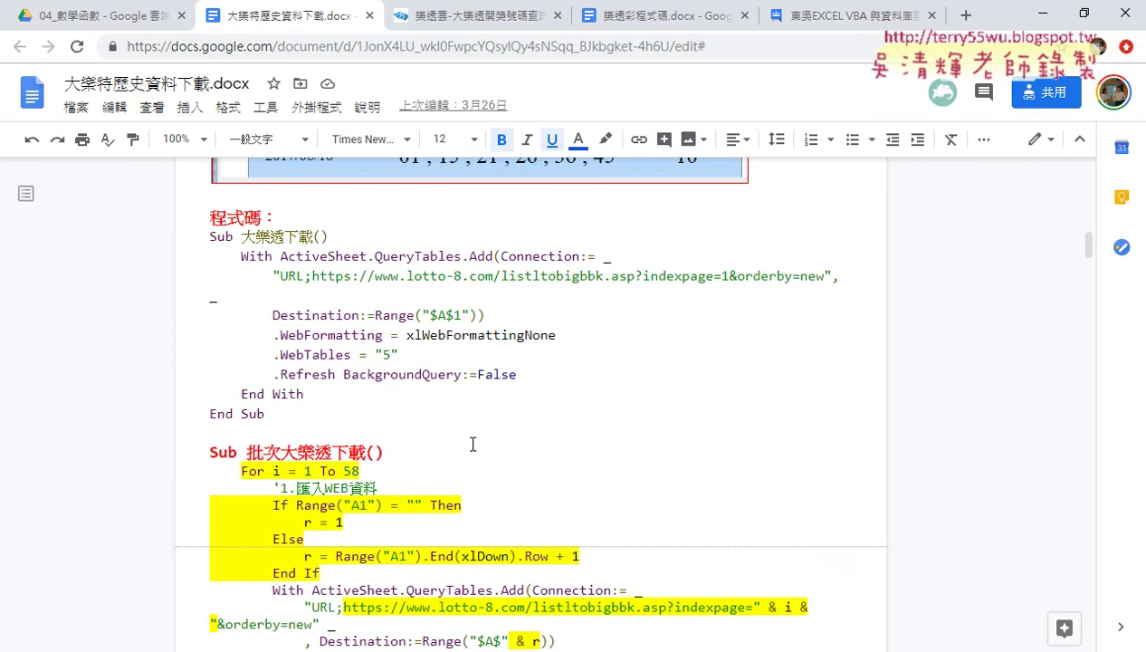
mouse_move(209, 236)
left_mouse_down()
mouse_move(300, 238)
mouse_move(241, 237)
left_mouse_up()
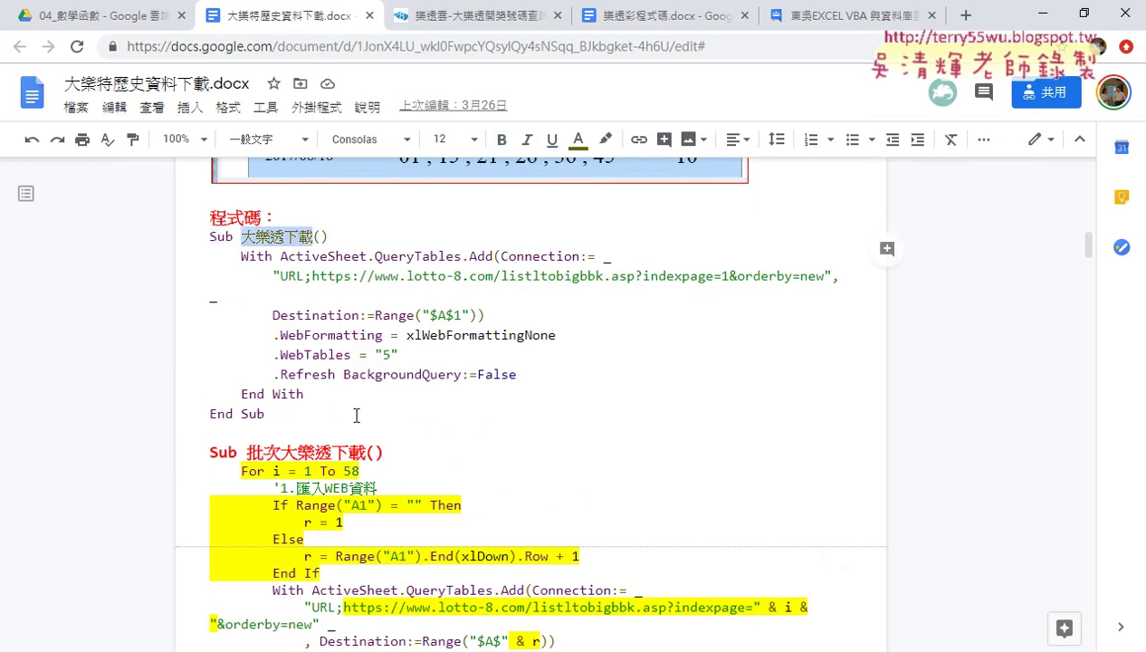
left_click_drag(357, 414, 192, 235)
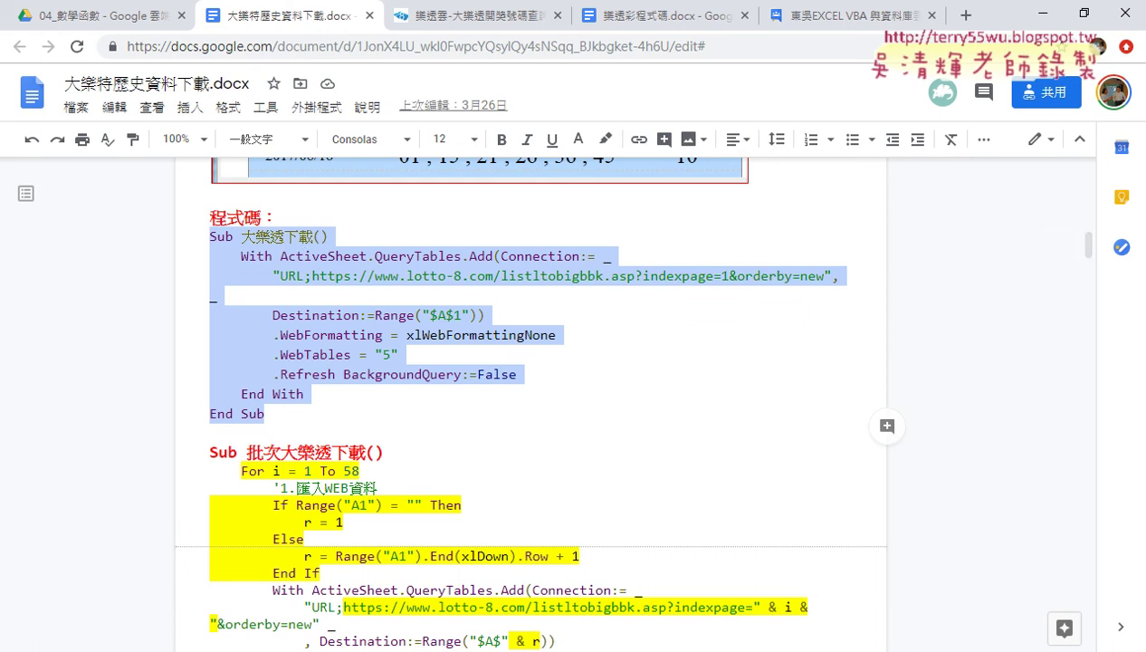
- Bring the Excel lottery statistics workbook back and go to its Developer tab
left_click(328, 651)
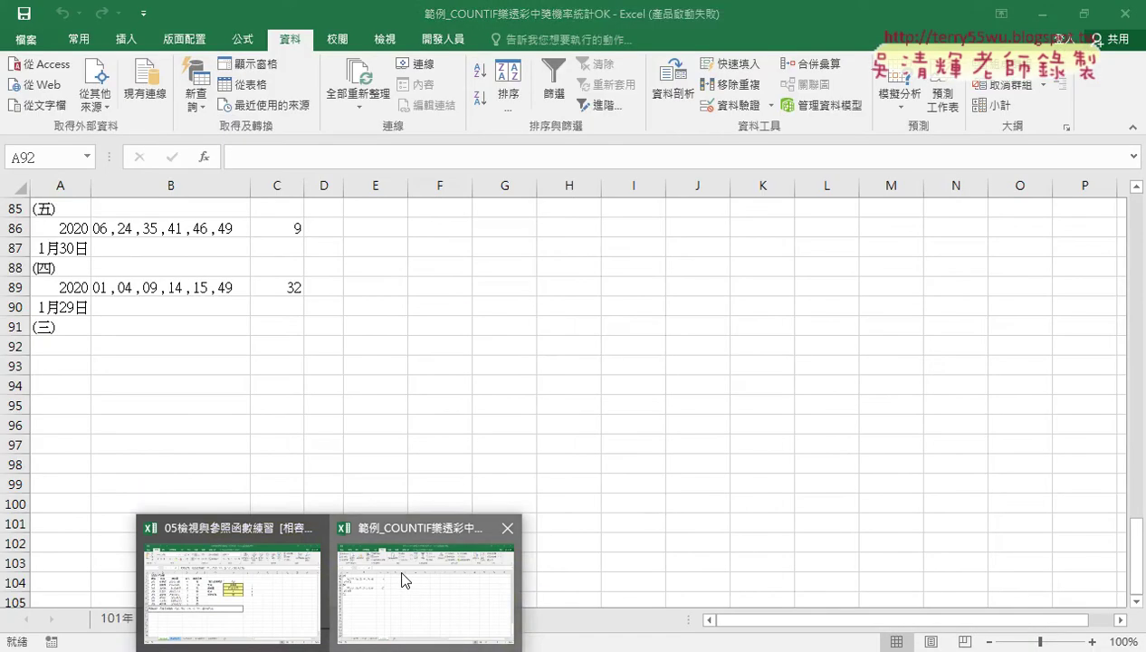
left_click(396, 580)
left_click(442, 39)
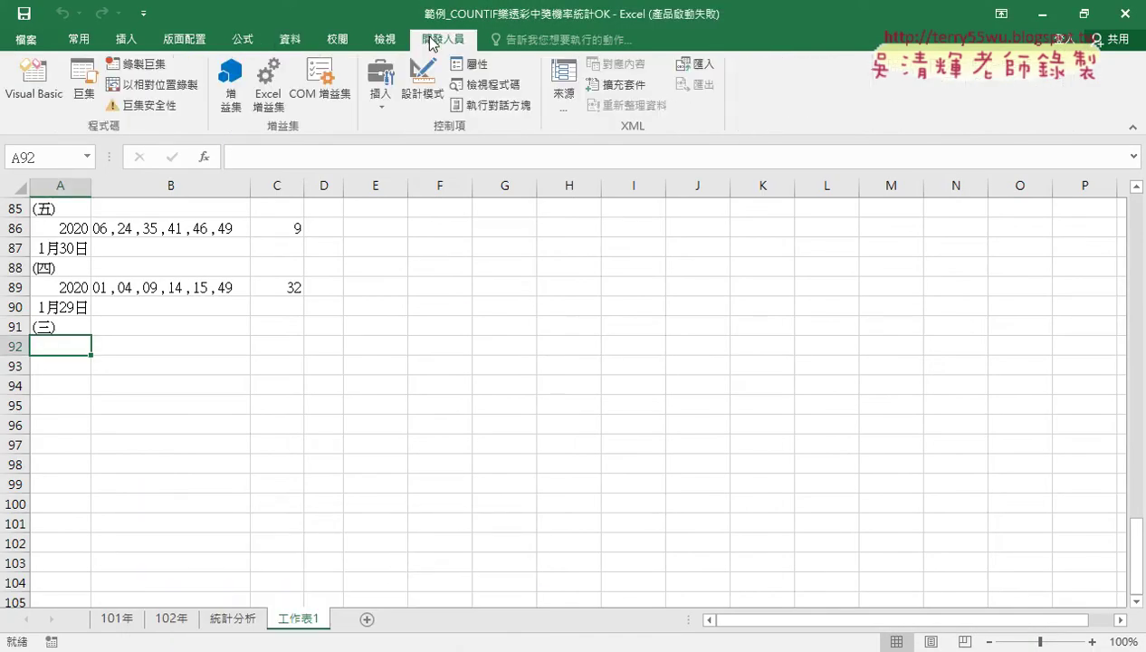
- Open the VBA editor and insert a new Module2 into the workbook project
left_click(33, 100)
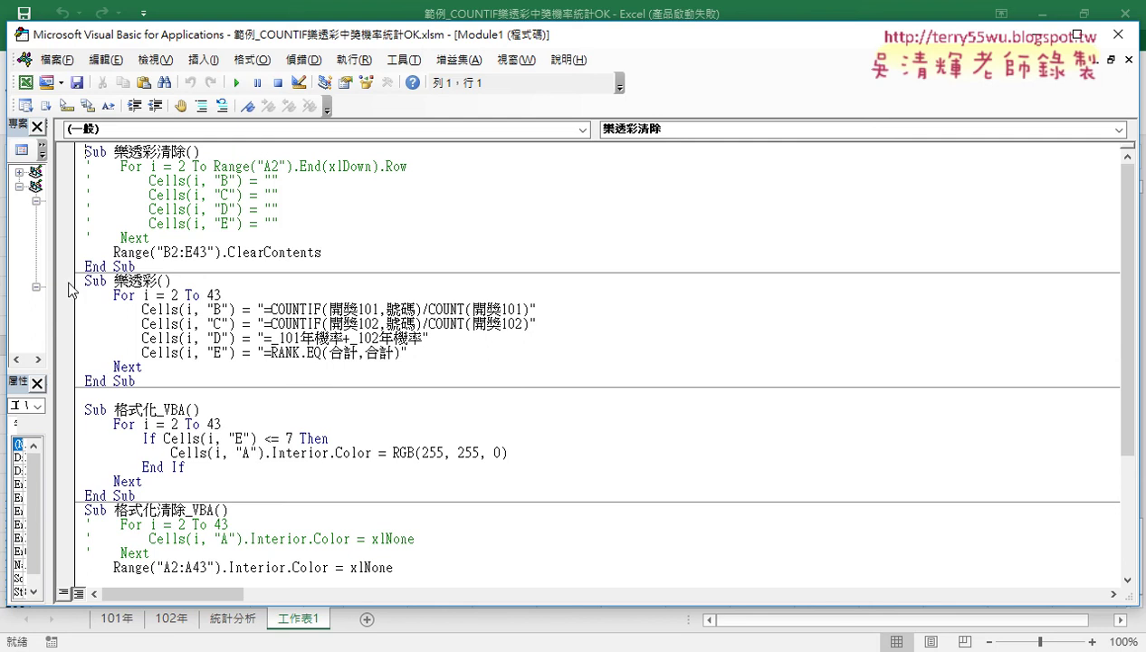
left_click_drag(47, 277, 210, 280)
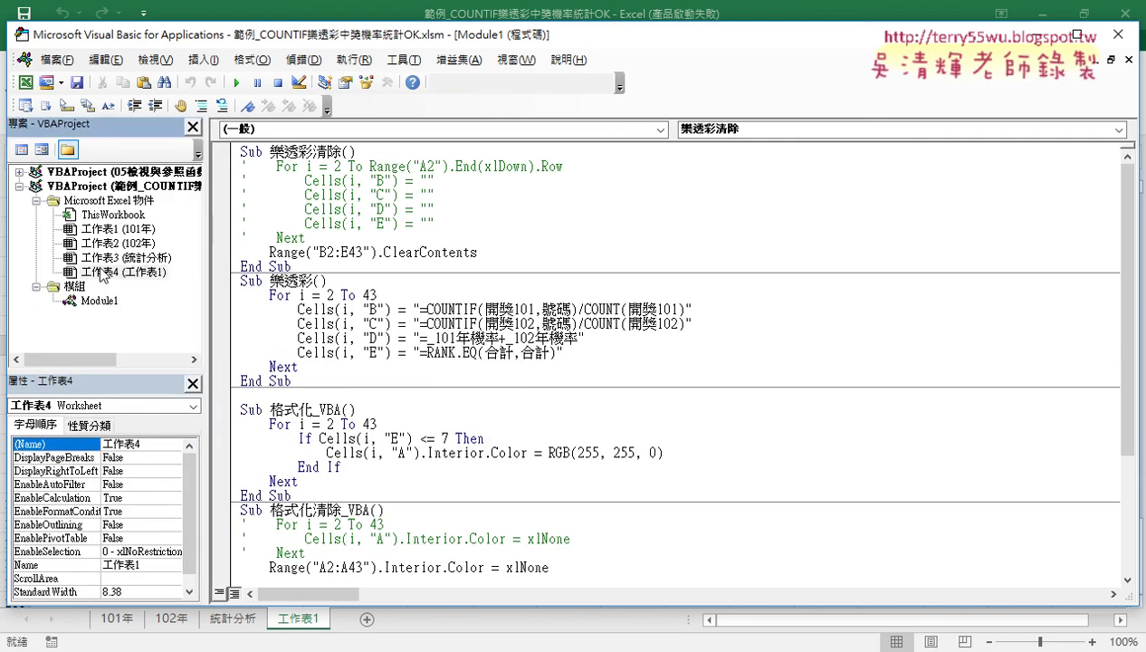
right_click(101, 272)
mouse_move(153, 343)
left_click(291, 365)
- Paste the 大樂透下載 macro into Module2 and add a blank worksheet 工作表2
right_click(332, 238)
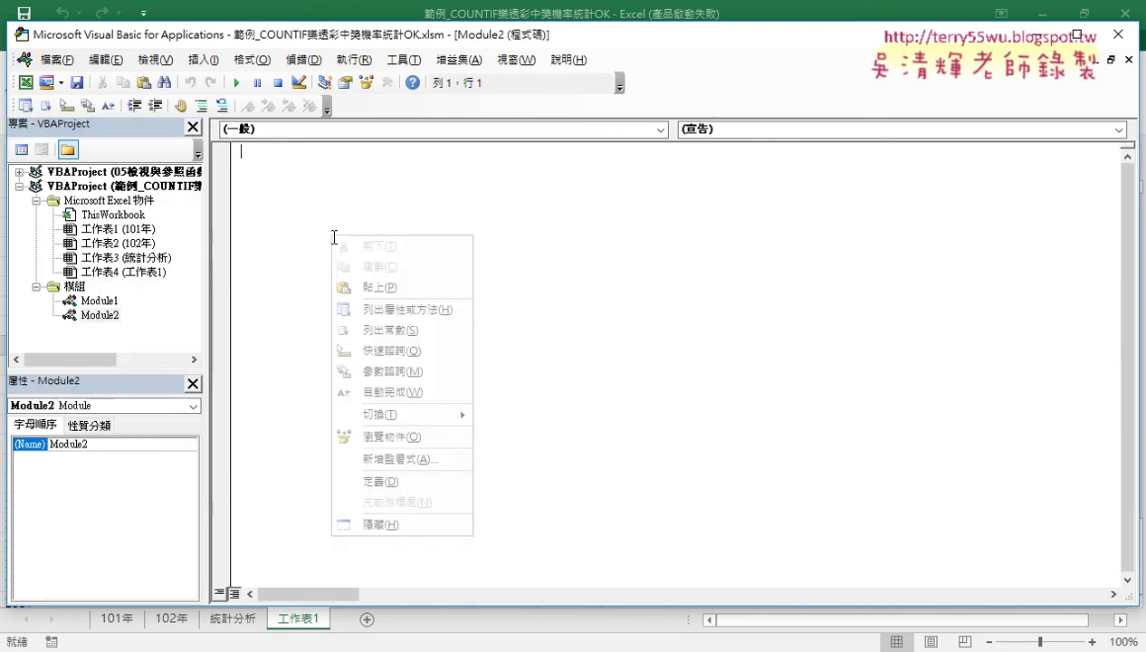
left_click(360, 288)
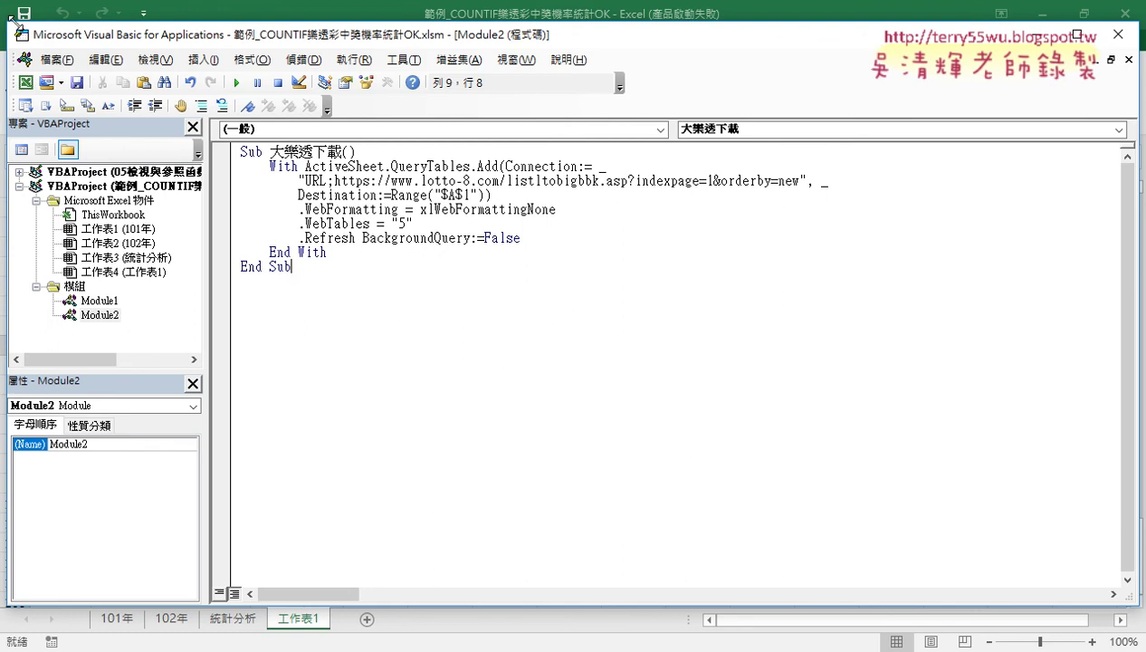
left_click_drag(17, 33, 279, 110)
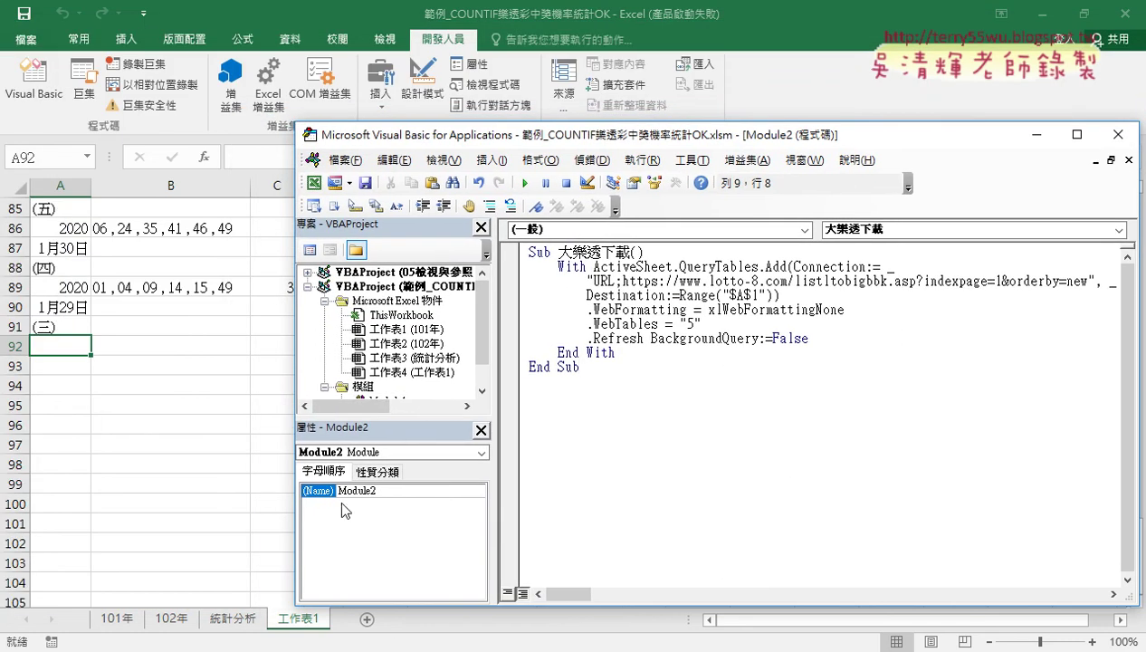
left_click(367, 619)
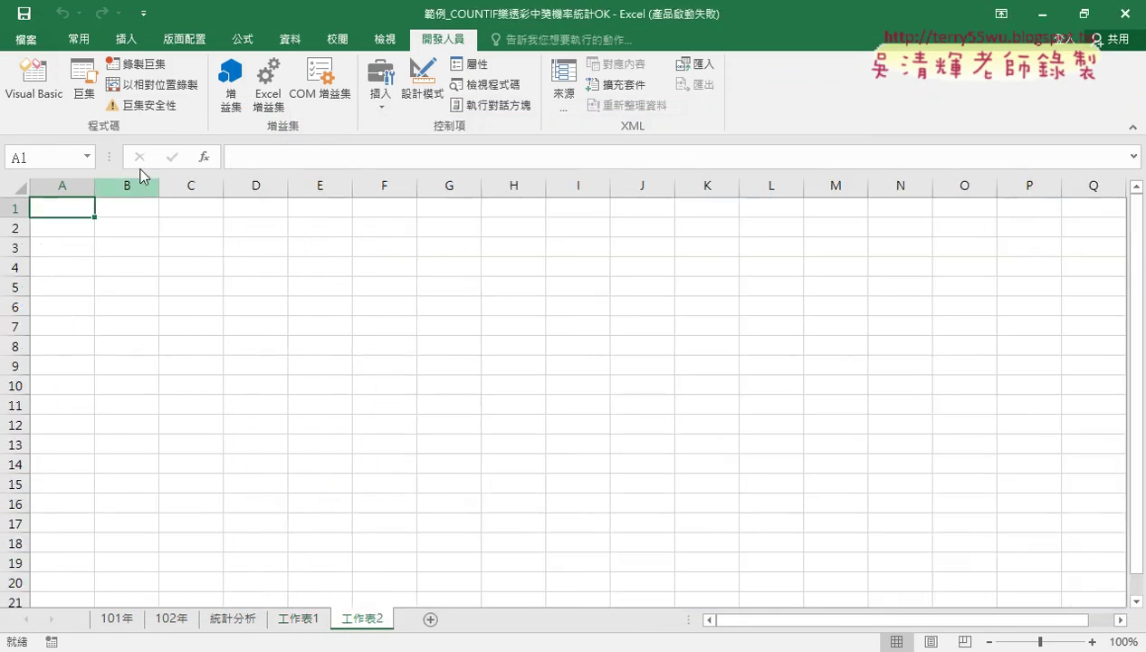
- Insert an indented blank line directly below the 大樂透下載 Sub heading
left_click(34, 82)
left_click_drag(634, 134, 509, 98)
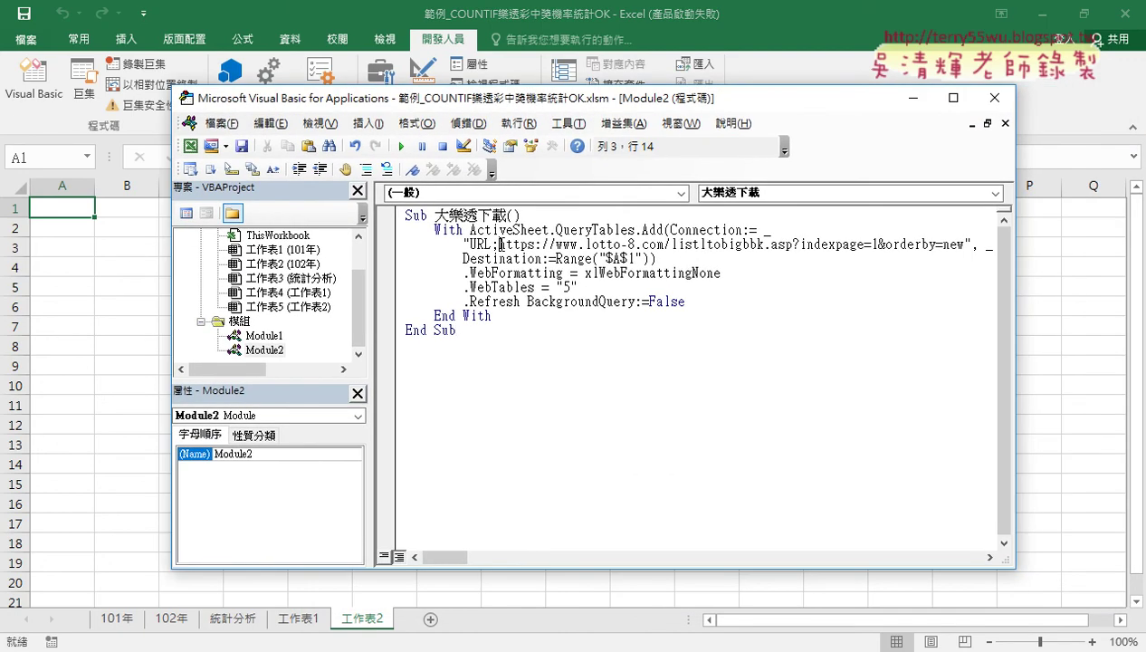
left_click_drag(498, 244, 963, 244)
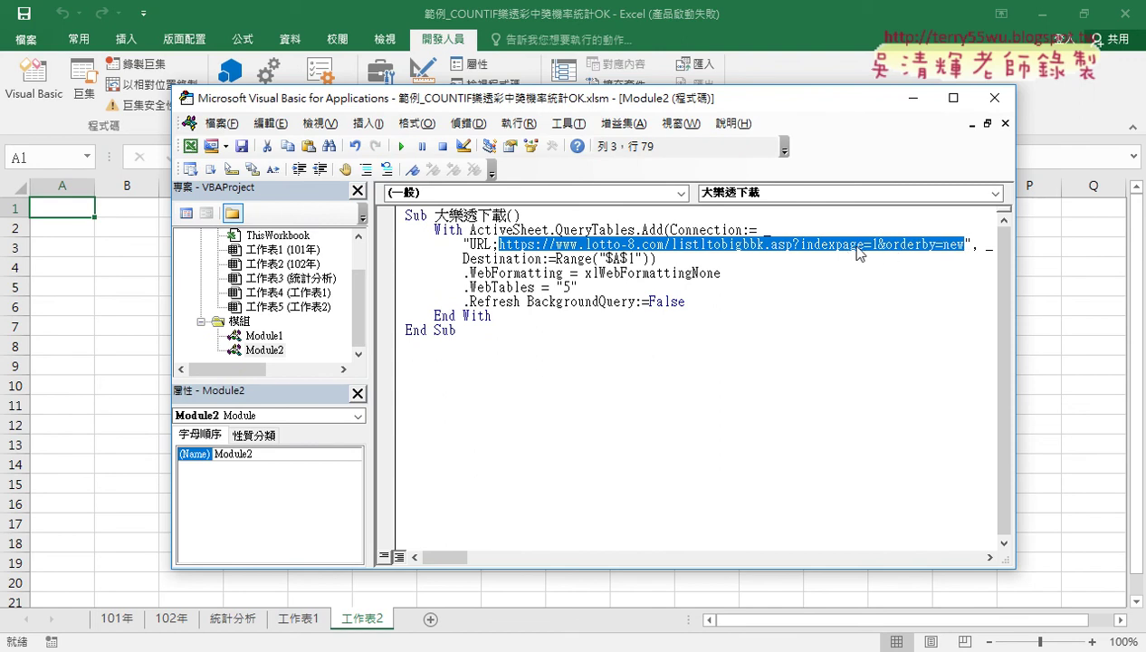
double_click(874, 246)
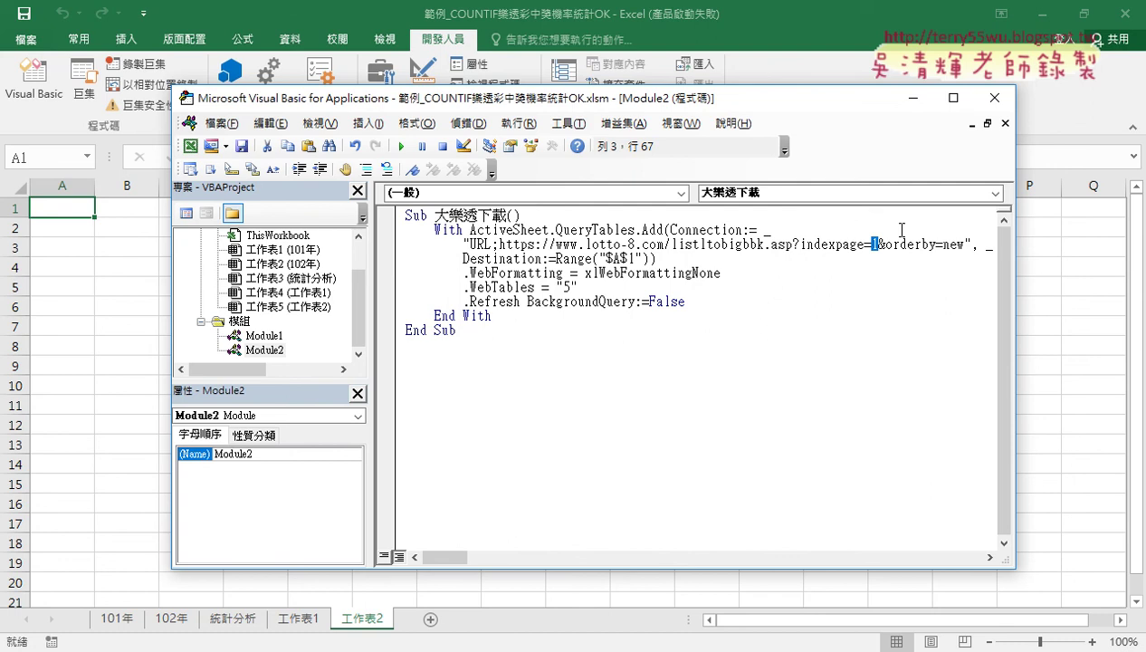
left_click(530, 218)
key("Return")
key("Tab")
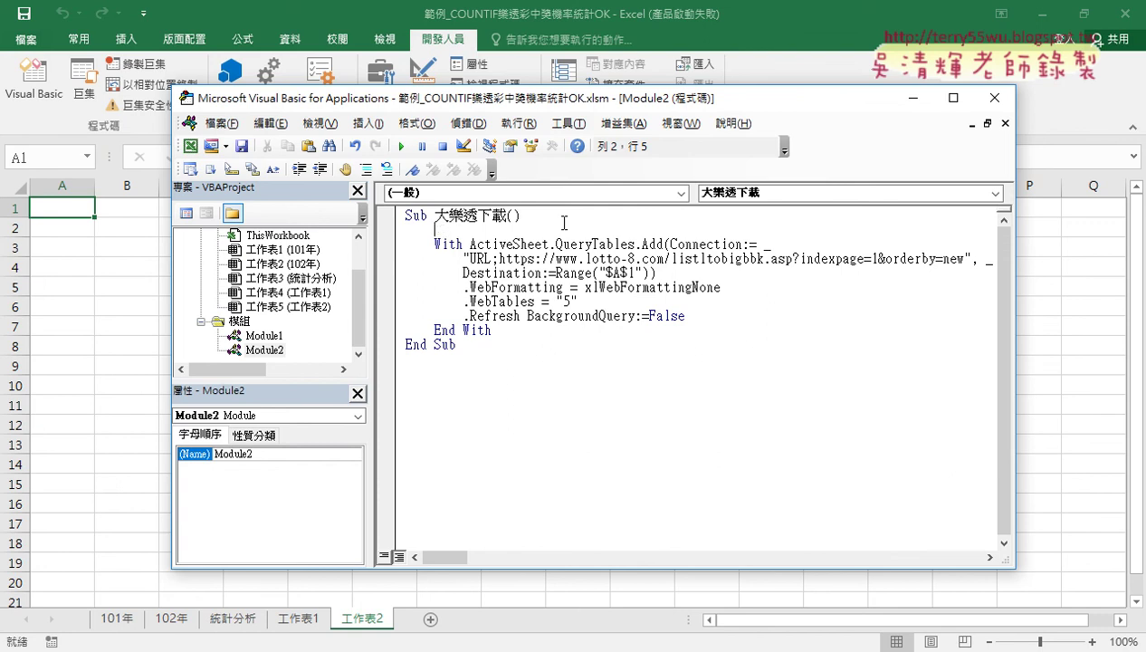
- Type a For i = 1 To 60 line and a matching Next line
type("for i")
type("=1")
type("to 6")
type("0")
key("Return")
key("Return")
type("n")
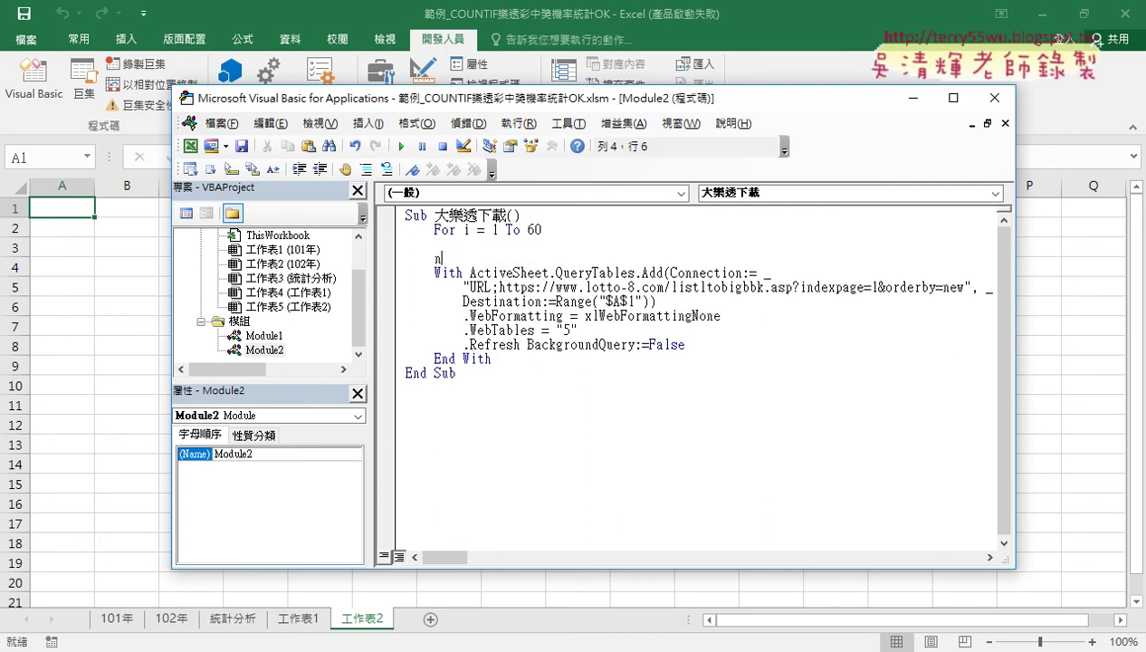
type("ext")
- Move the With…End With query block above Next, indent it, and select the page number 1
left_click(523, 340)
mouse_move(491, 359)
left_mouse_down()
mouse_move(383, 298)
mouse_move(383, 272)
mouse_move(405, 244)
left_mouse_up()
mouse_move(492, 329)
left_mouse_down()
mouse_move(396, 272)
mouse_move(395, 258)
left_mouse_up()
key("Tab")
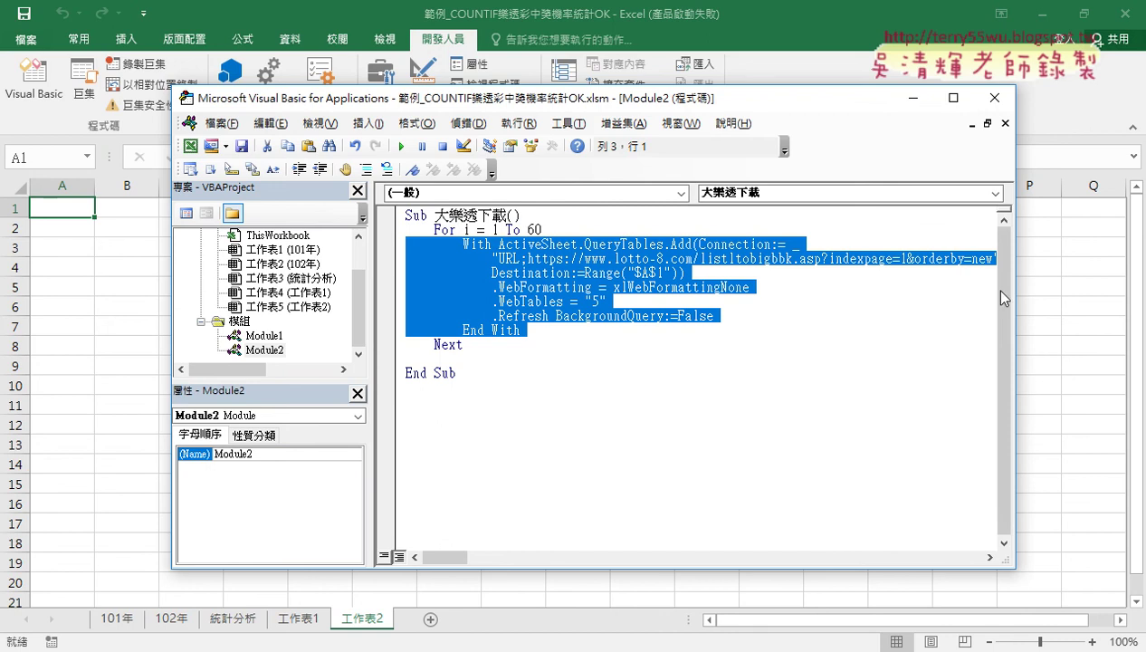
left_click_drag(1037, 291, 1126, 291)
left_click_drag(907, 259, 898, 259)
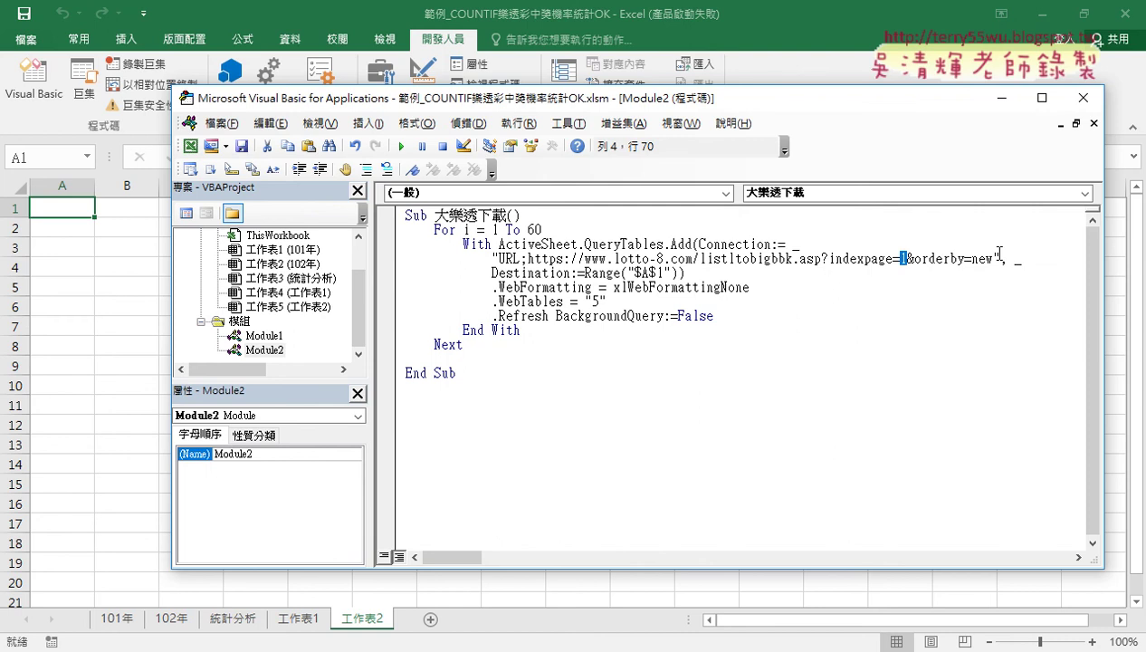
- Replace the fixed page 1 after indexpage= with " & i & " in the URL
type("\"\"")
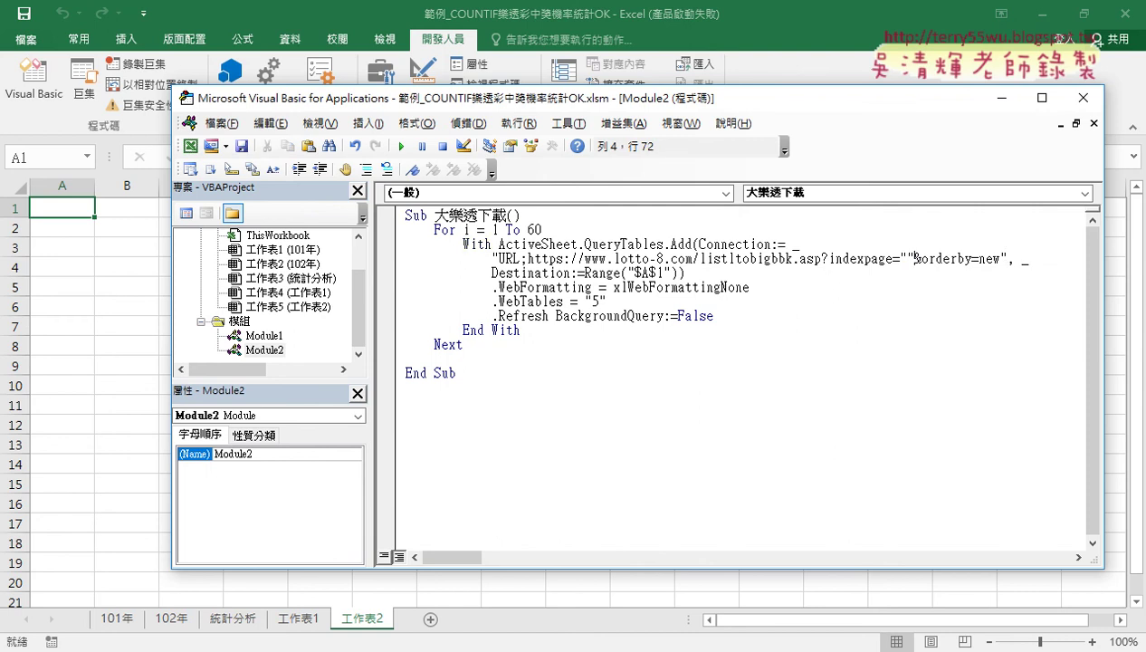
key("Left")
type("&")
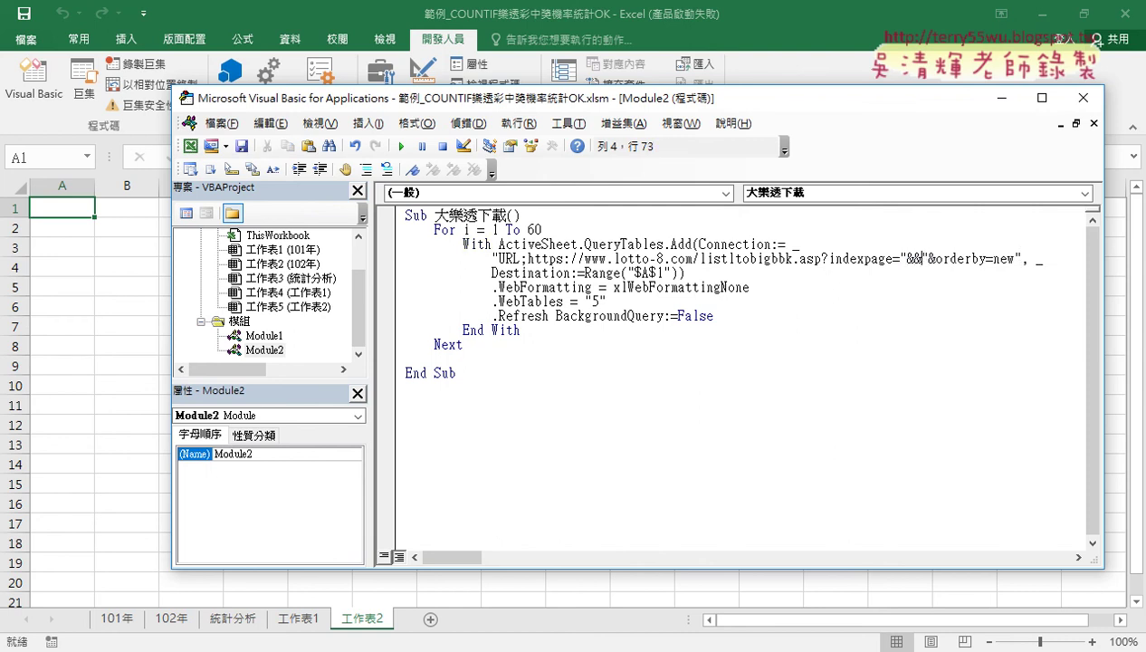
type("i")
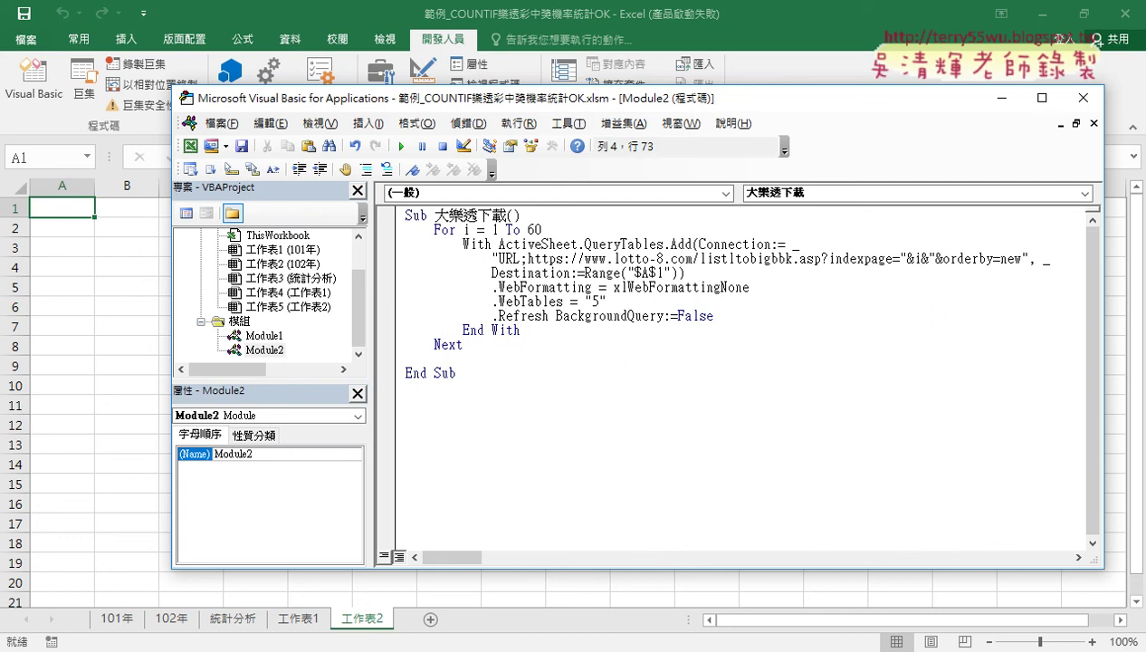
left_click(907, 259)
key("space")
key("Right")
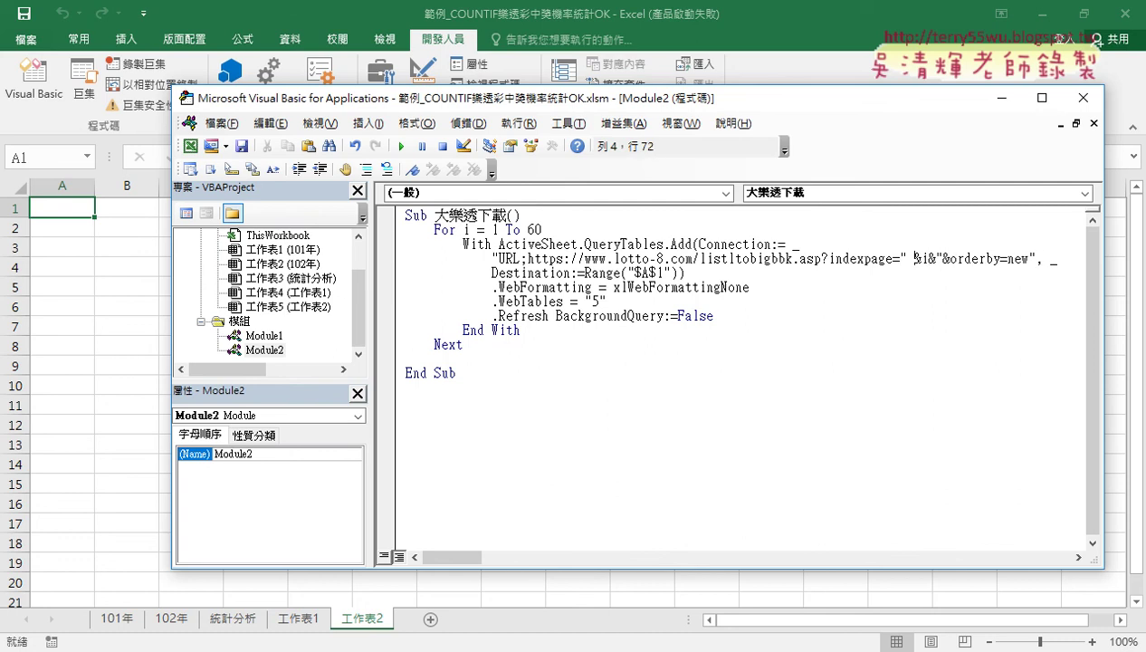
key("space")
key("Right")
key("space")
key("Right")
key("space")
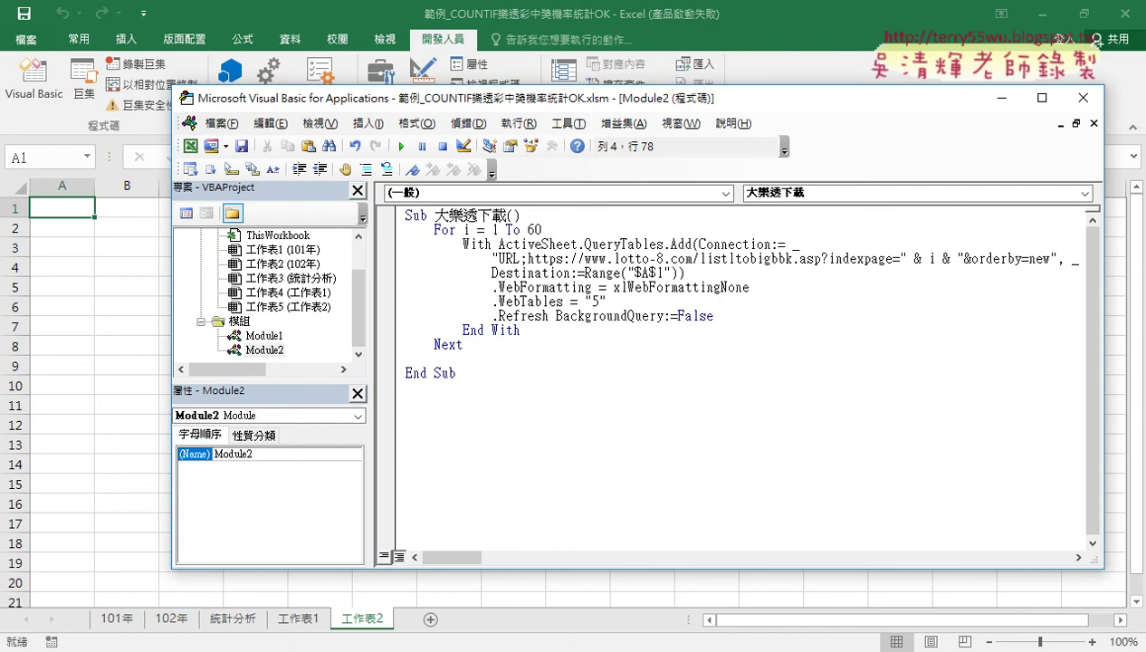
- Delete the empty line between Next and End Sub
left_click(685, 272)
left_click(496, 345)
key("Delete")
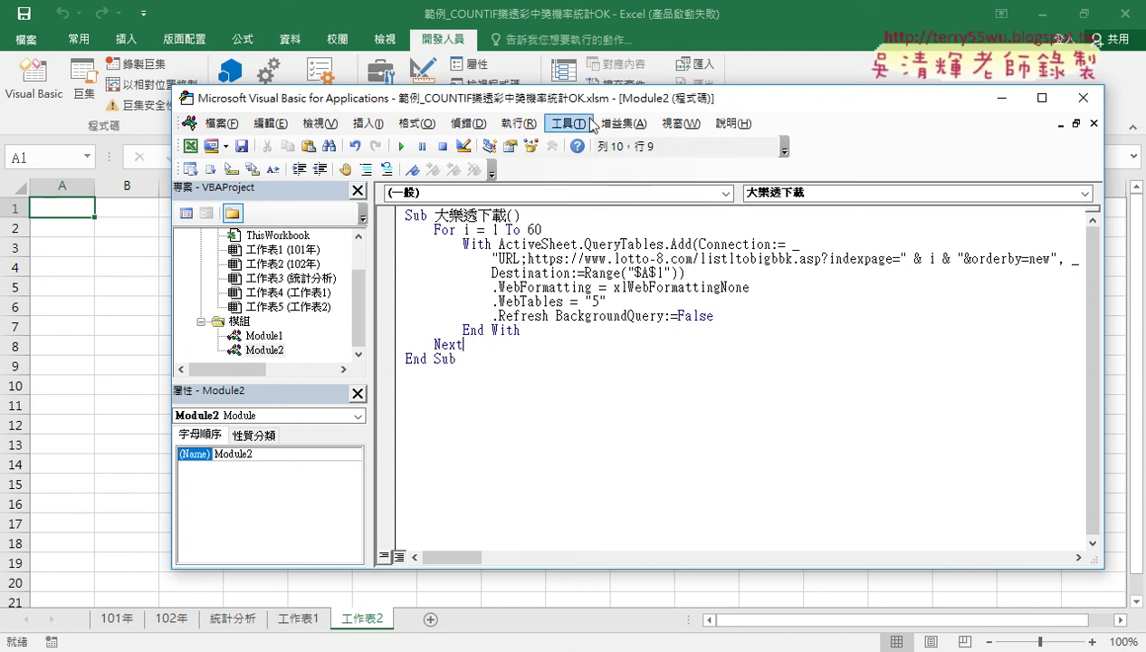
left_click_drag(593, 105, 672, 106)
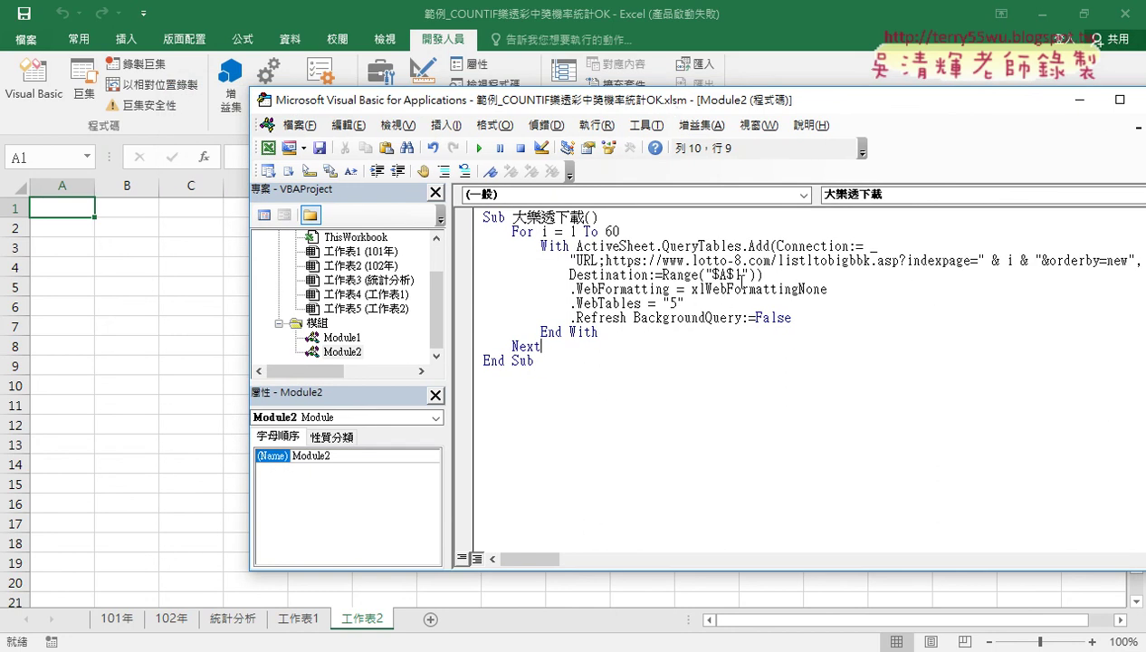
left_click_drag(570, 274, 643, 270)
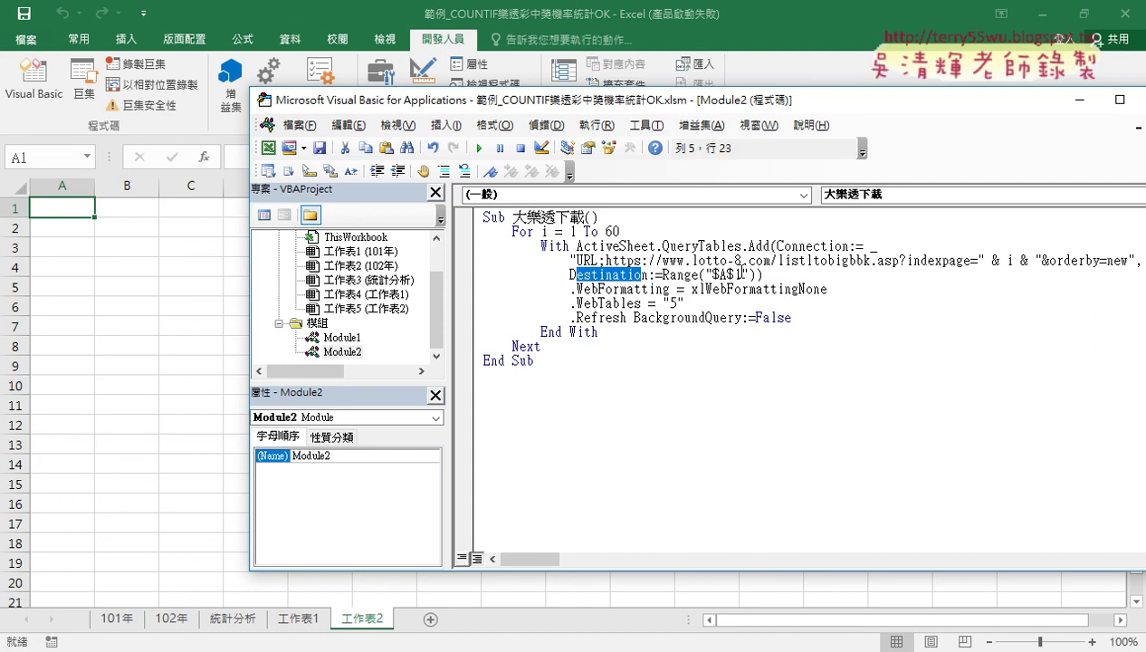
left_click_drag(743, 275, 712, 274)
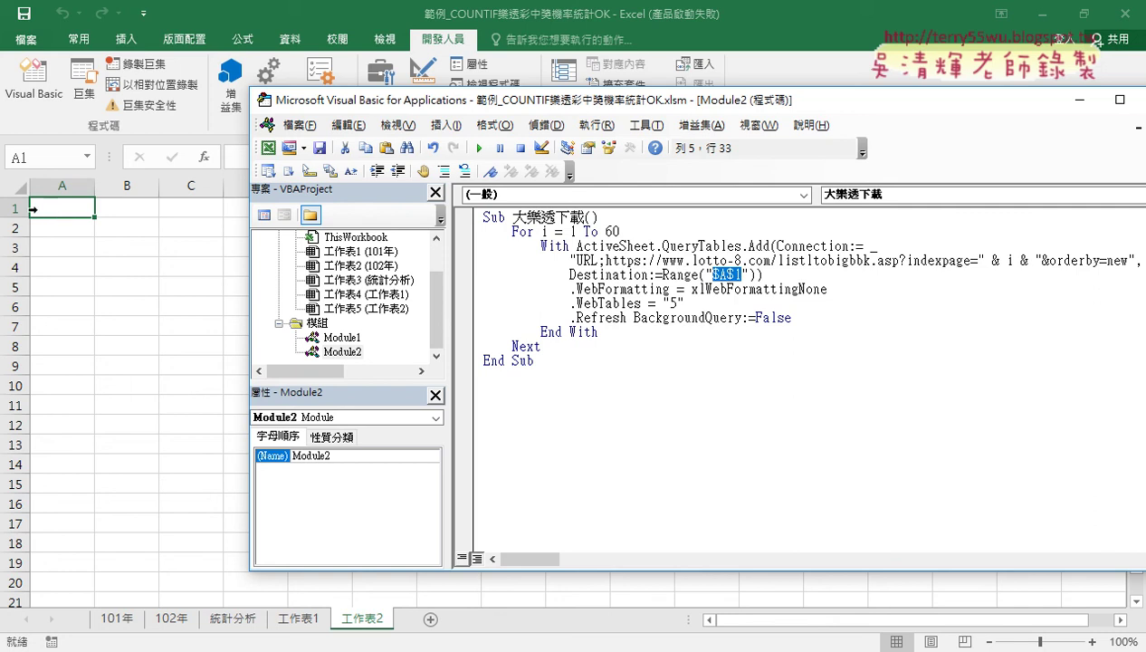
- Run the macro and check that 工作表2 fills out to column IF, ending with the 2020/08/11 draw
left_click(479, 148)
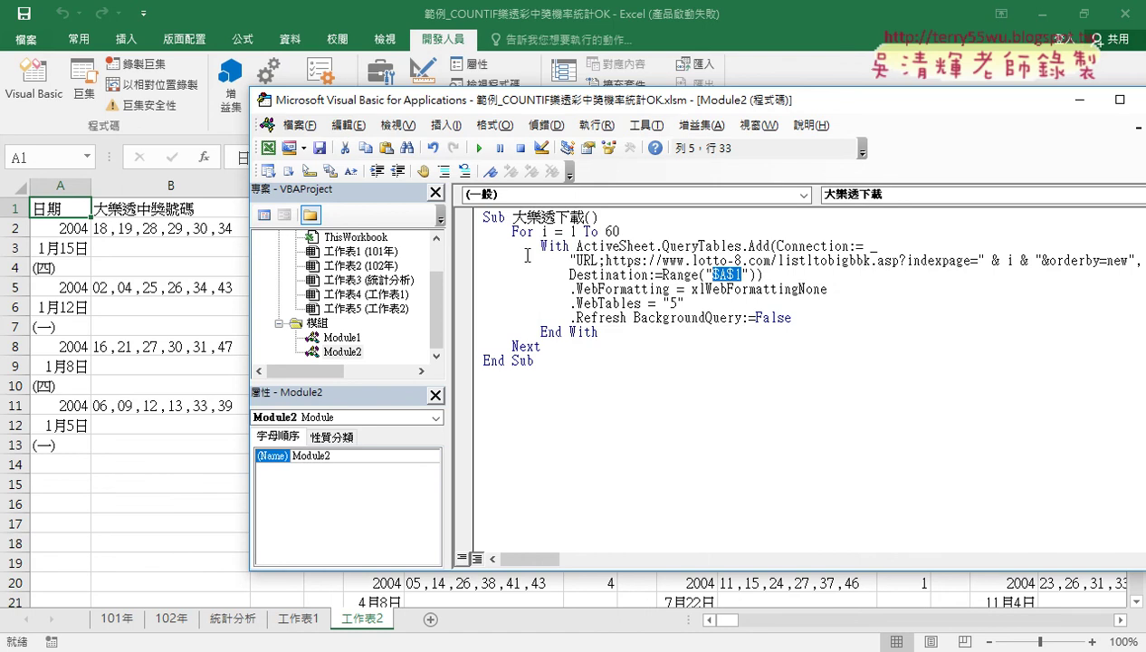
key("alt+F11")
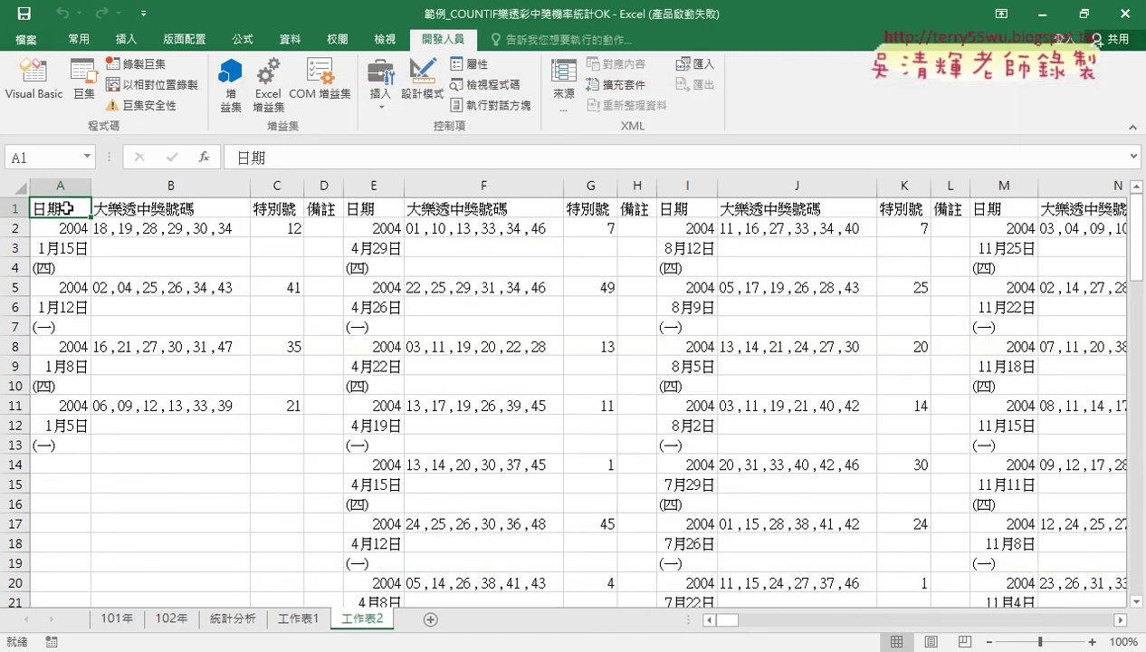
left_click_drag(62, 236, 315, 435)
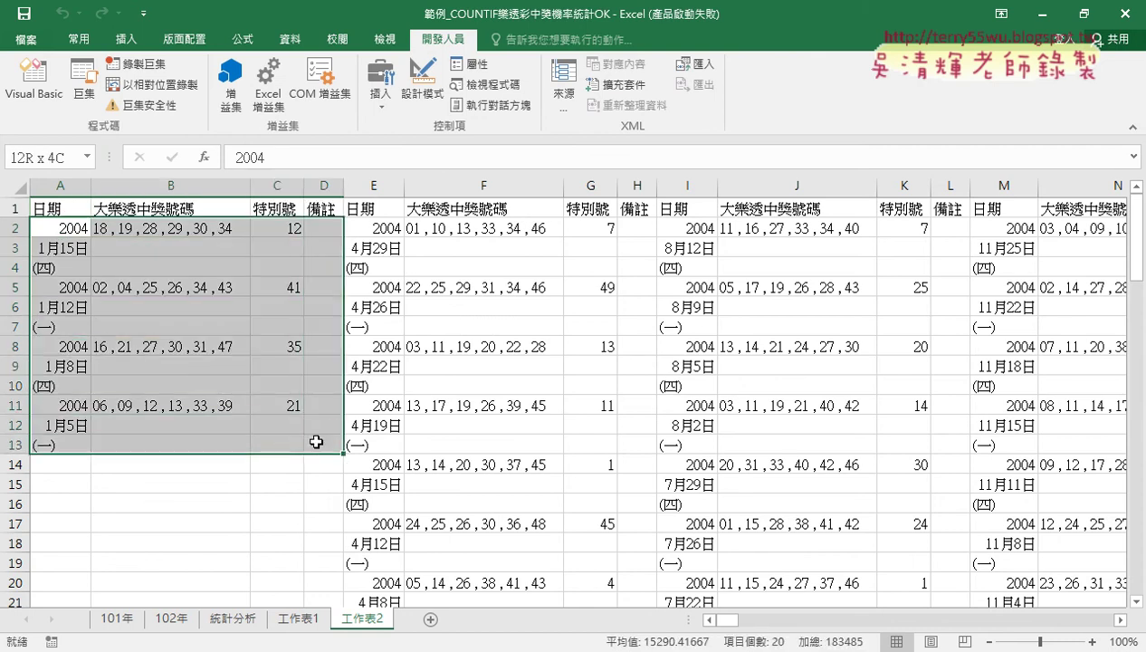
left_click(67, 203)
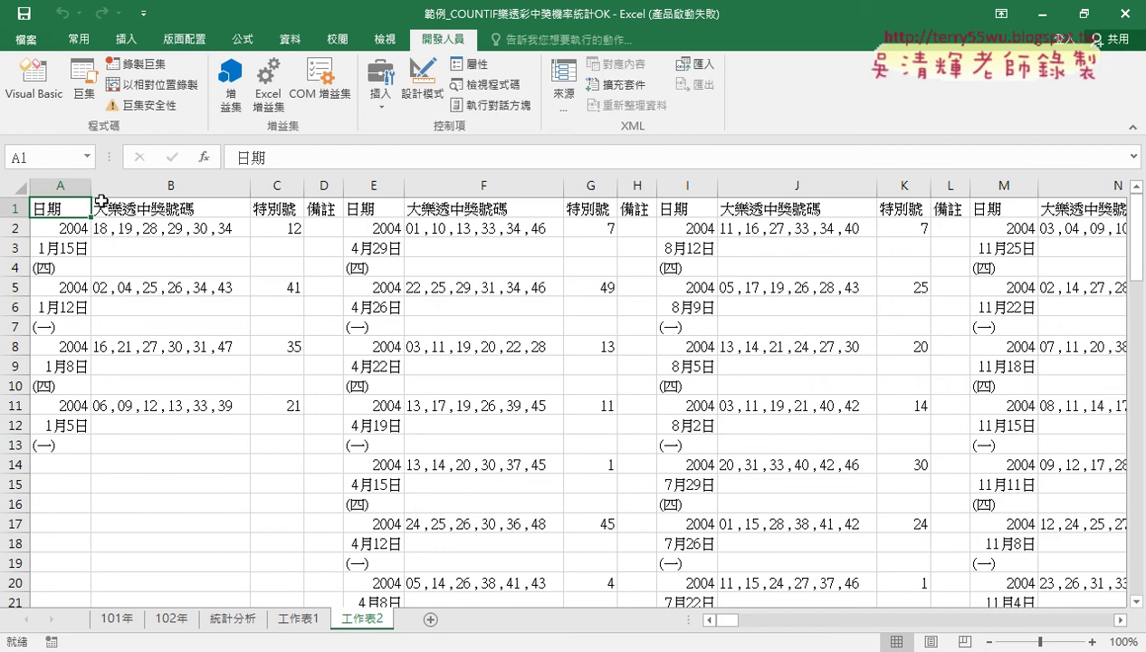
key("ctrl+Right")
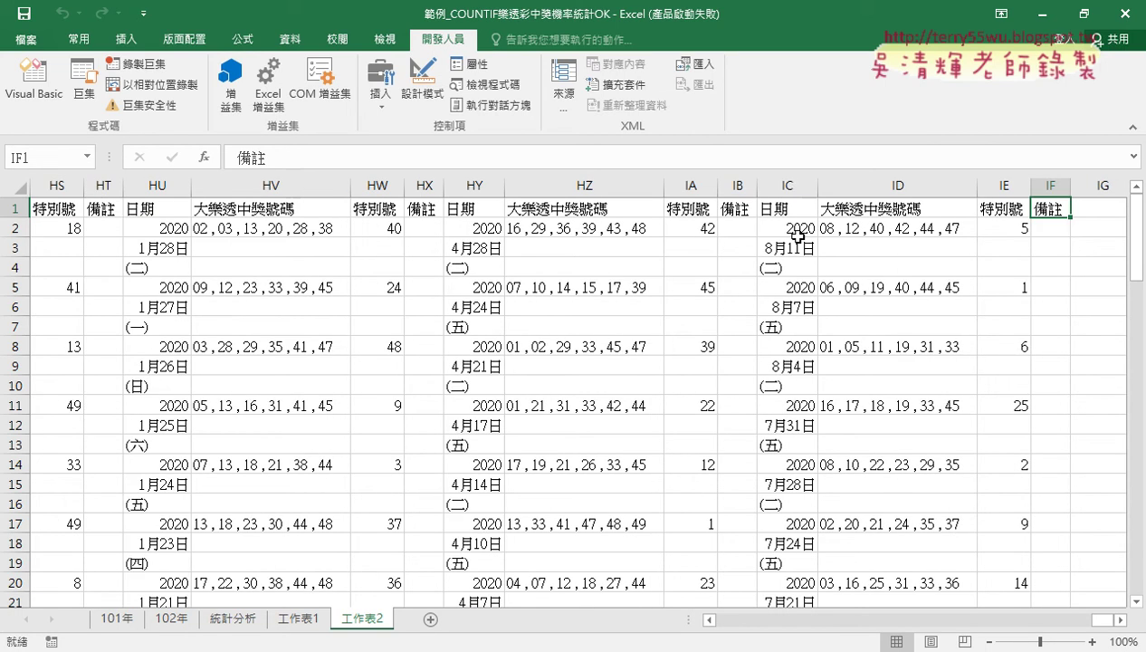
mouse_move(787, 228)
left_mouse_down()
mouse_move(951, 250)
mouse_move(1037, 246)
left_mouse_up()
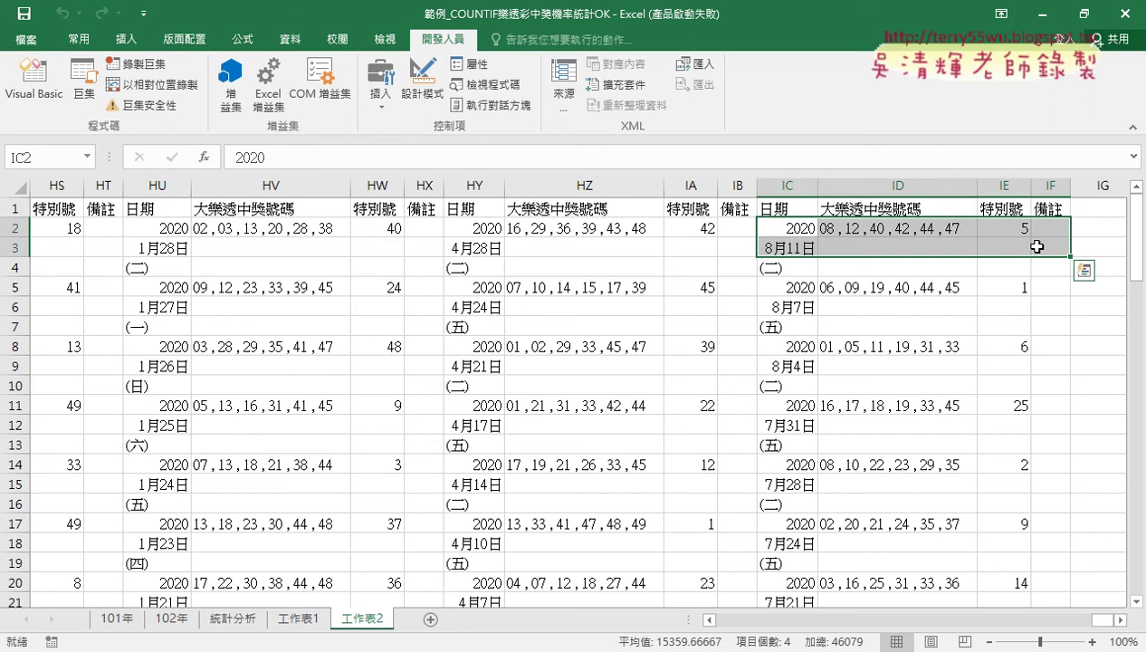
- Add sheet 工作表3 and open an indented line after the For line
left_click(431, 619)
left_click(34, 81)
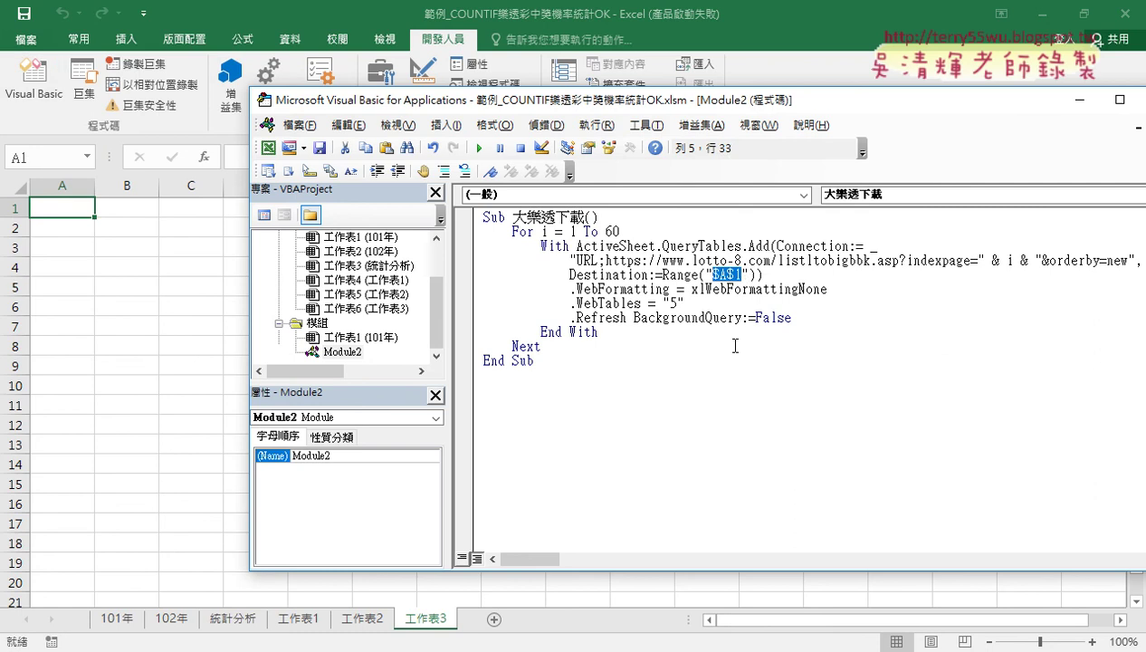
type("$A$1")
left_click(634, 232)
key("Return")
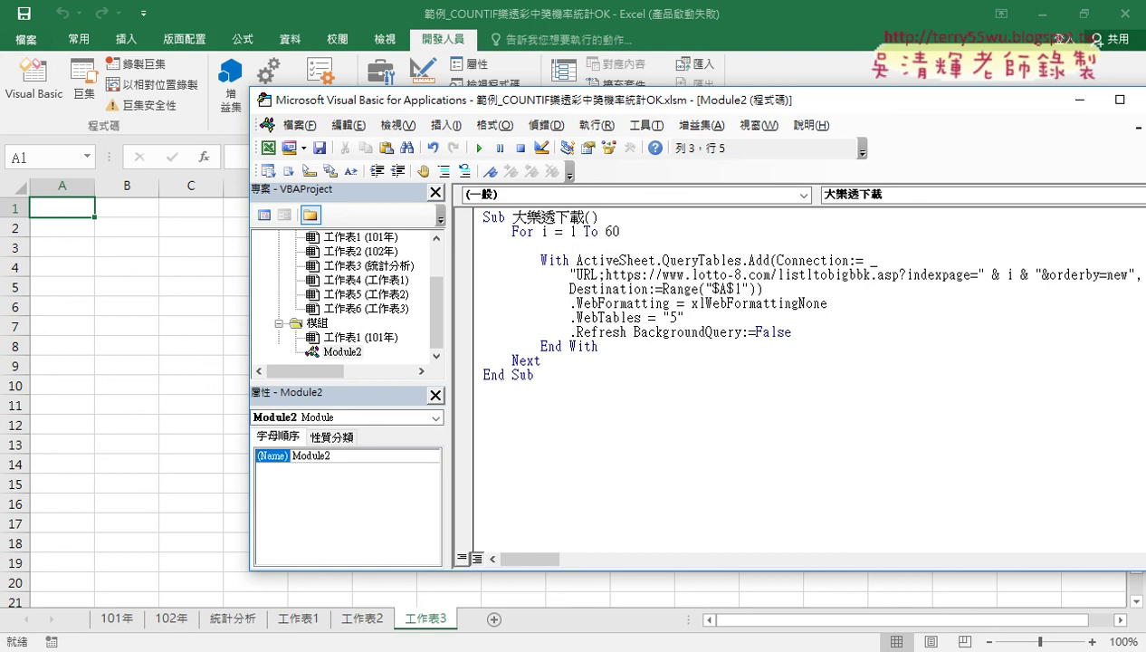
key("Tab")
- Type an If Range("A1")="" Then … Else … End If block with r = 1 in the If branch
type("i")
type("f ")
type("ra")
type("nge")
type("(\"")
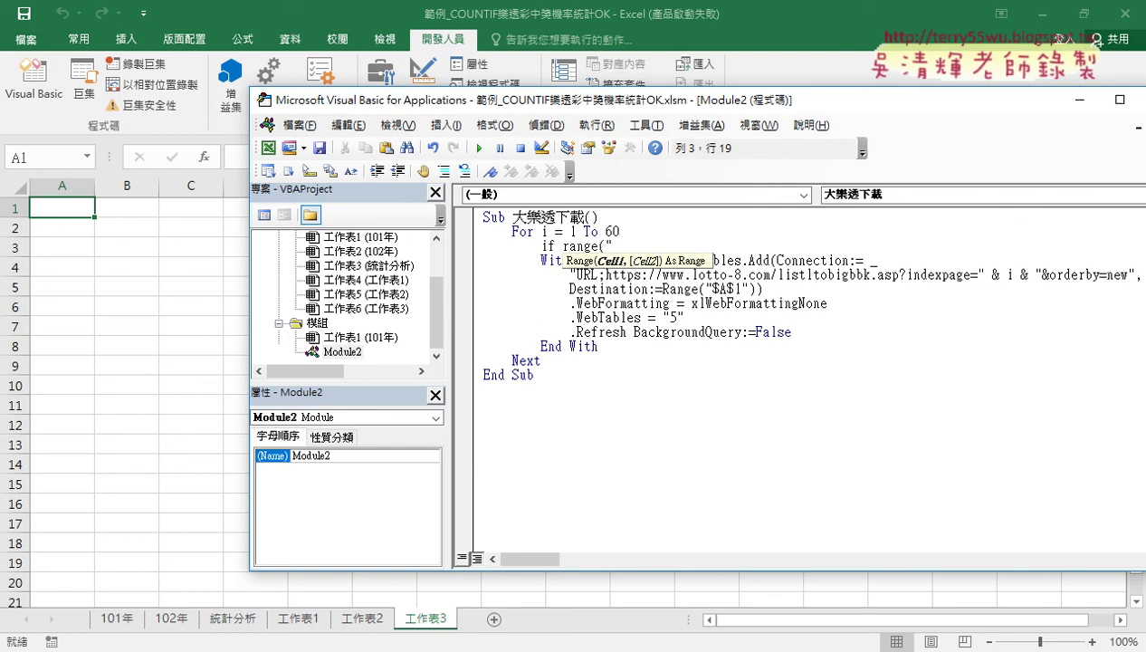
type("A1\"")
type(")=\"")
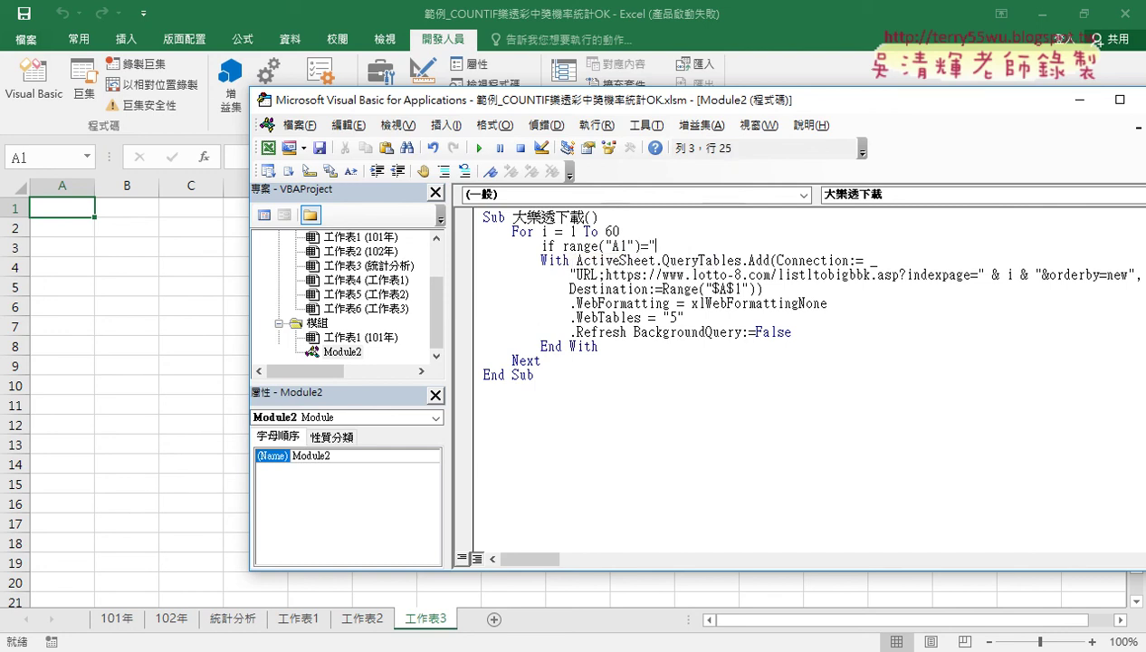
type("\" ")
type("th")
type("en")
key("Return")
key("Return")
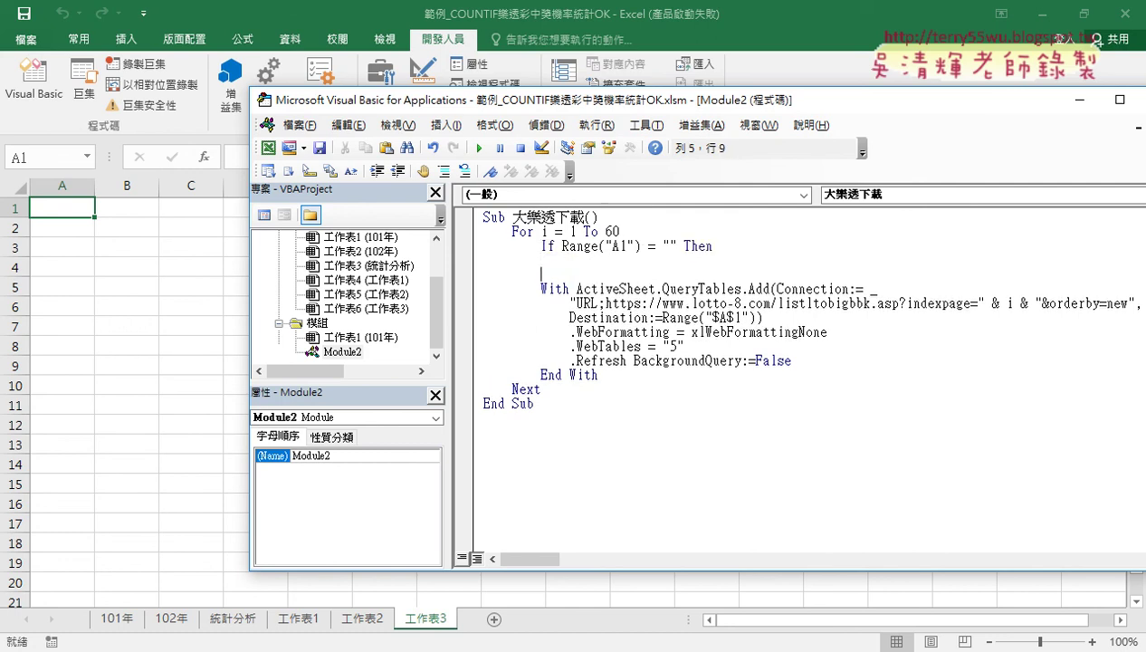
type("el")
type("se")
key("Return")
key("Return")
type("e")
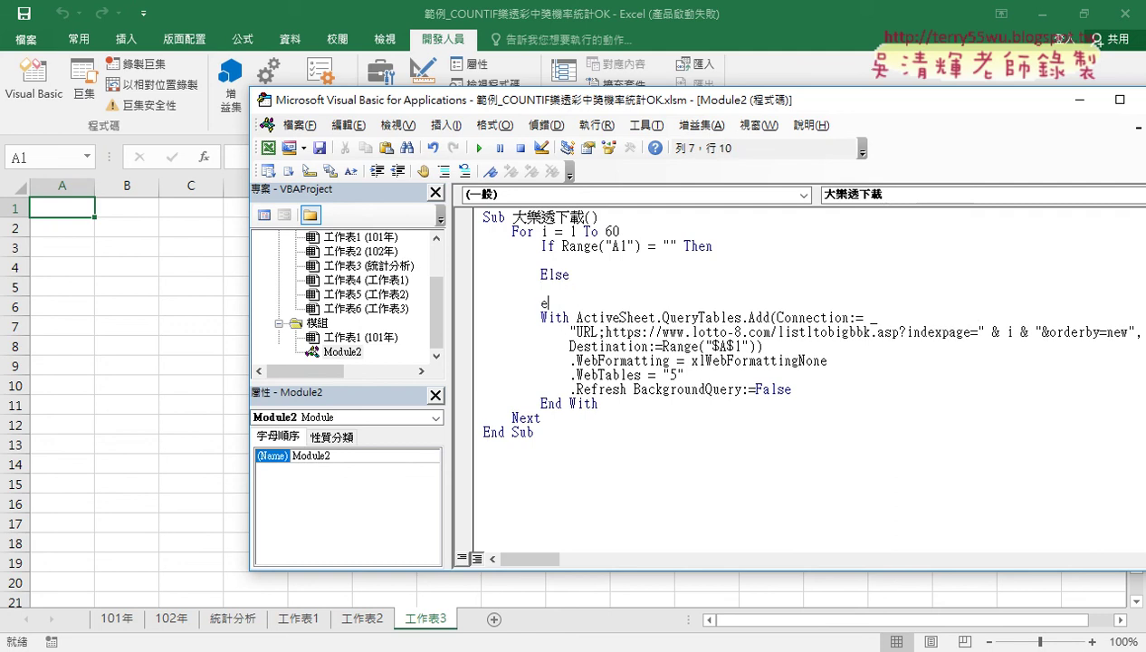
type("nd i")
type("f")
key("Up")
key("Up")
key("Up")
key("Tab")
type("r=")
type("1")
- Change the Destination to Range("$A$" & r) and indent the empty line under Else
left_click(541, 288)
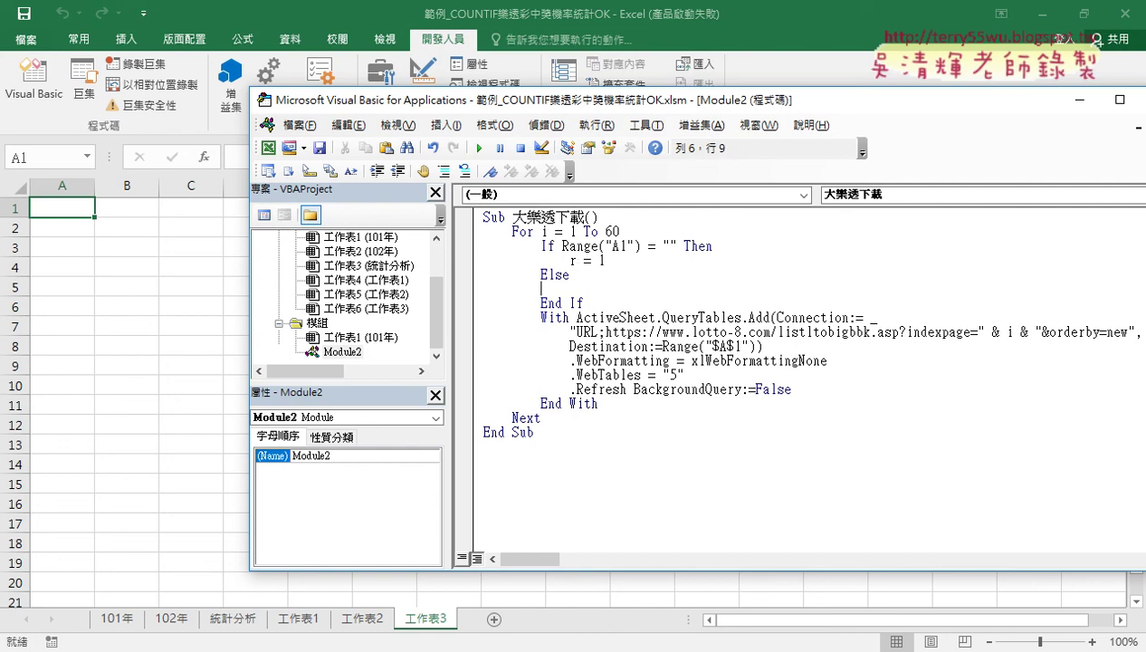
double_click(736, 345)
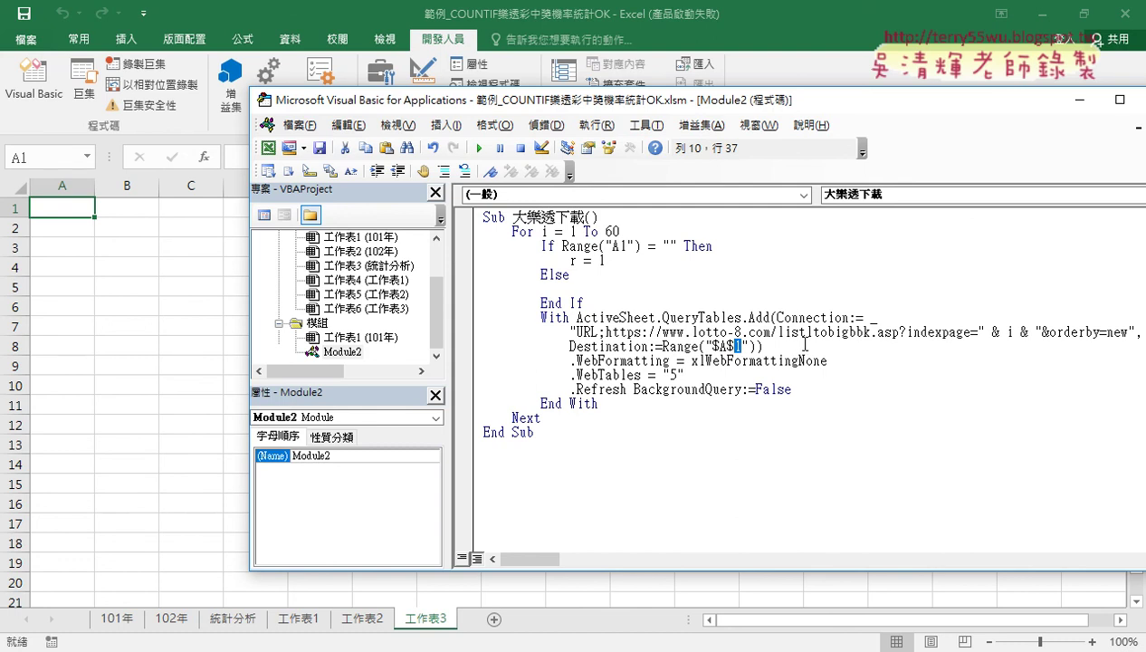
type("\"")
key("ctrl+z")
type("\" ")
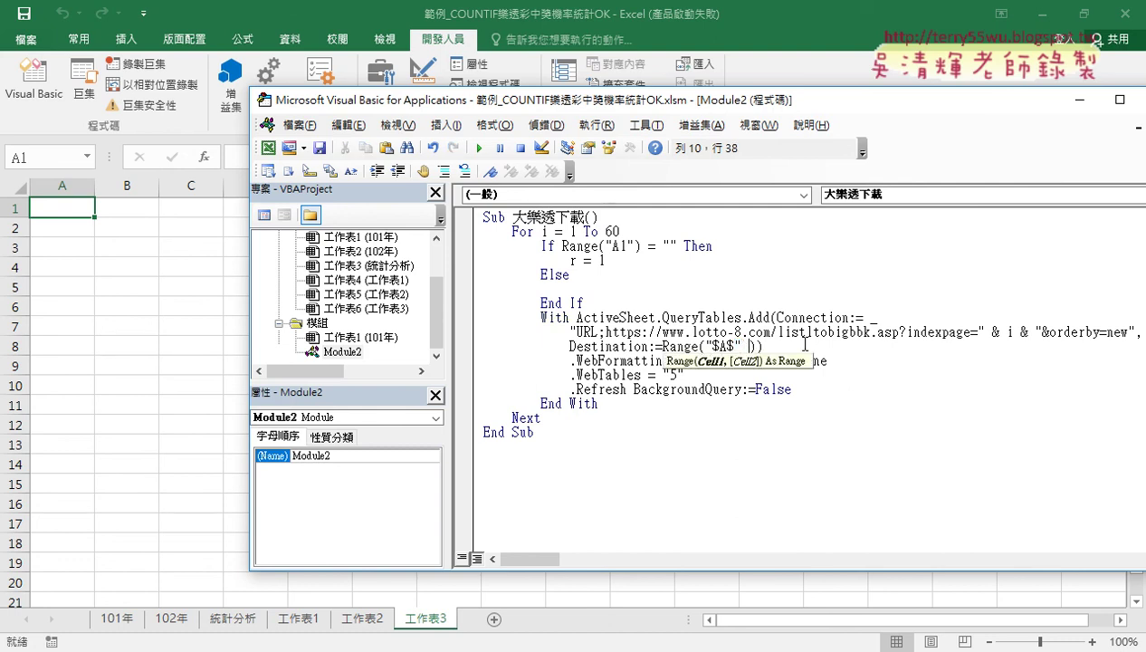
type("& ")
type("r")
left_click(634, 285)
key("Tab")
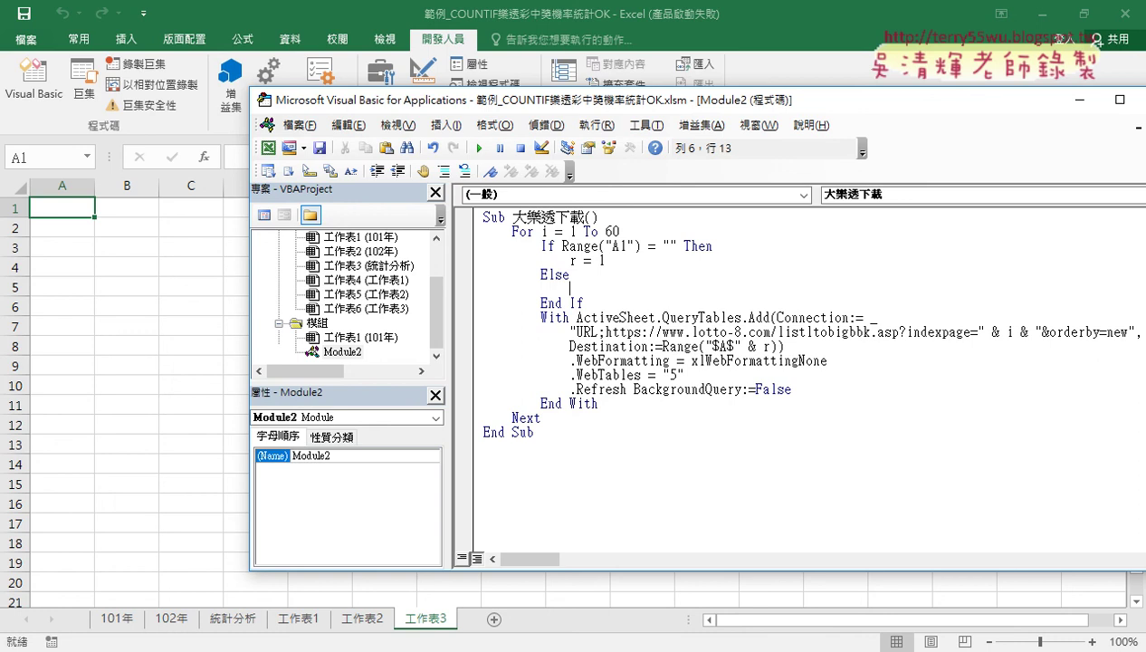
- Write r = Range("A1").End(xlDown).Row + 1 in Else, then review the r = 1 and & r parts
type("r=")
type("ran")
type("ge(")
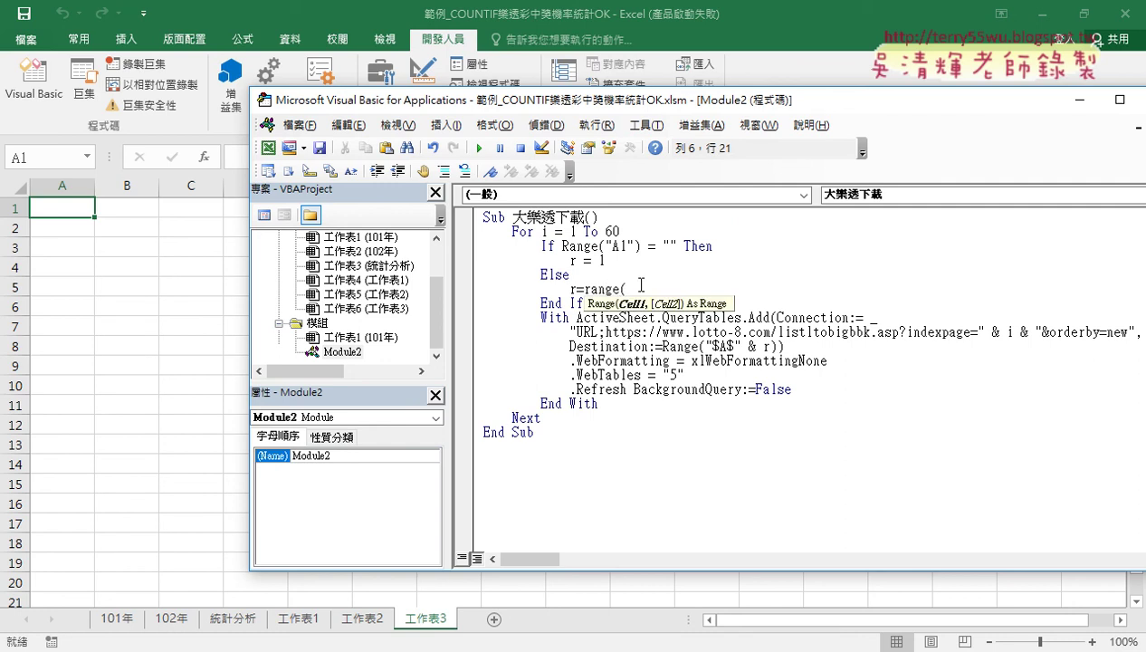
type("\"A")
type("1\").")
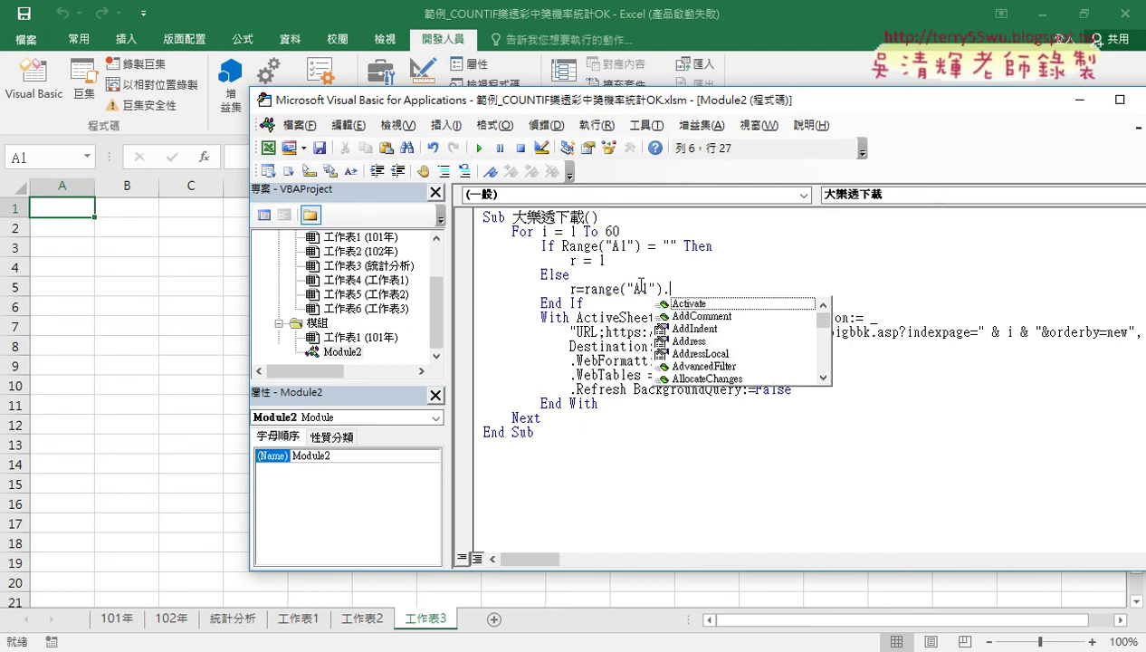
type("end")
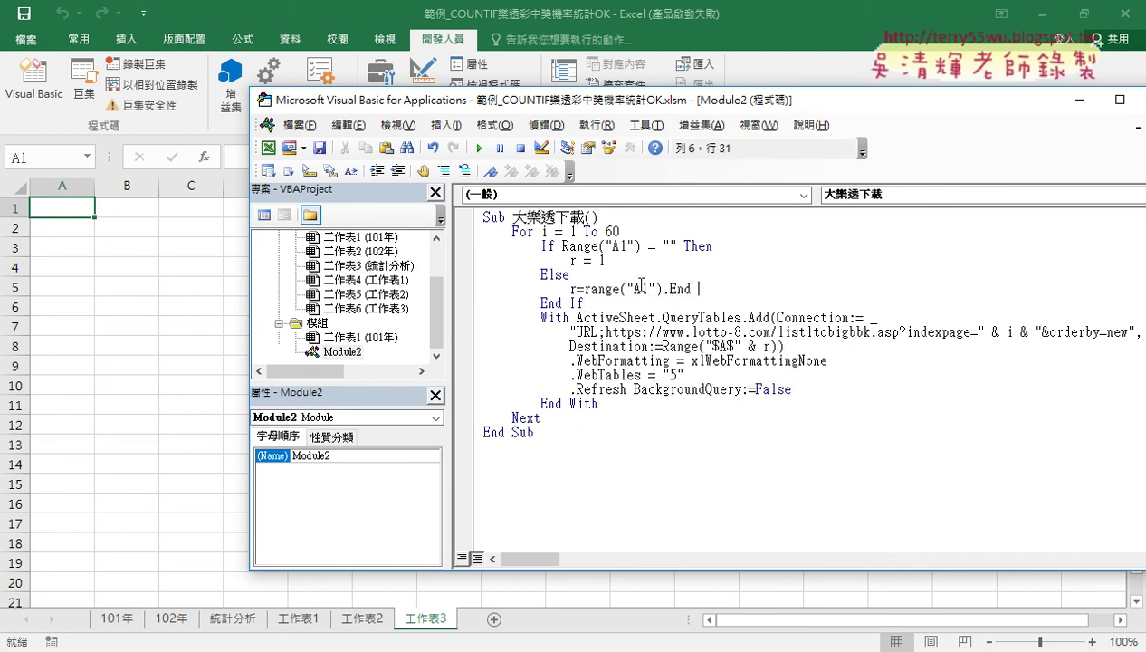
key("BackSpace")
type("(")
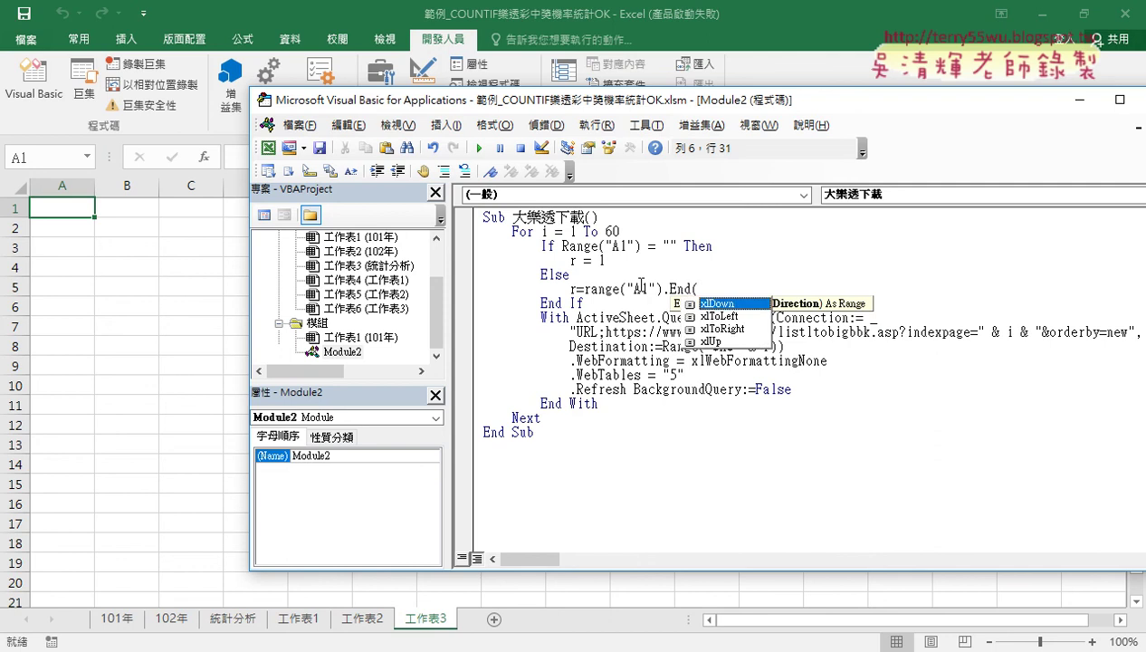
type("xlDown ).")
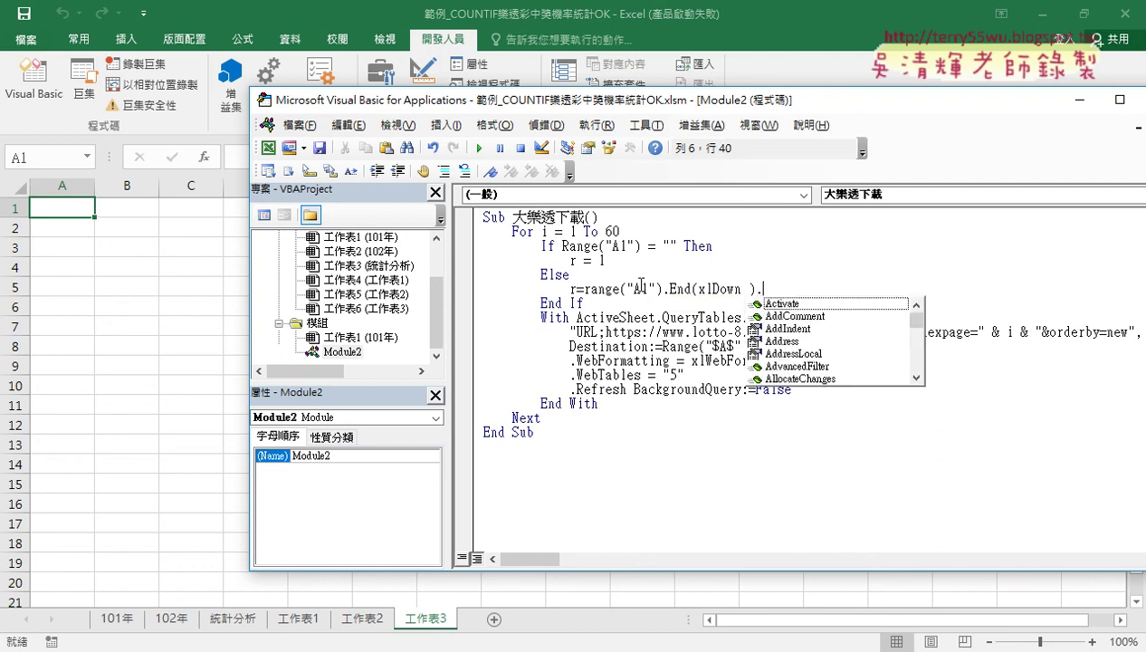
type("row")
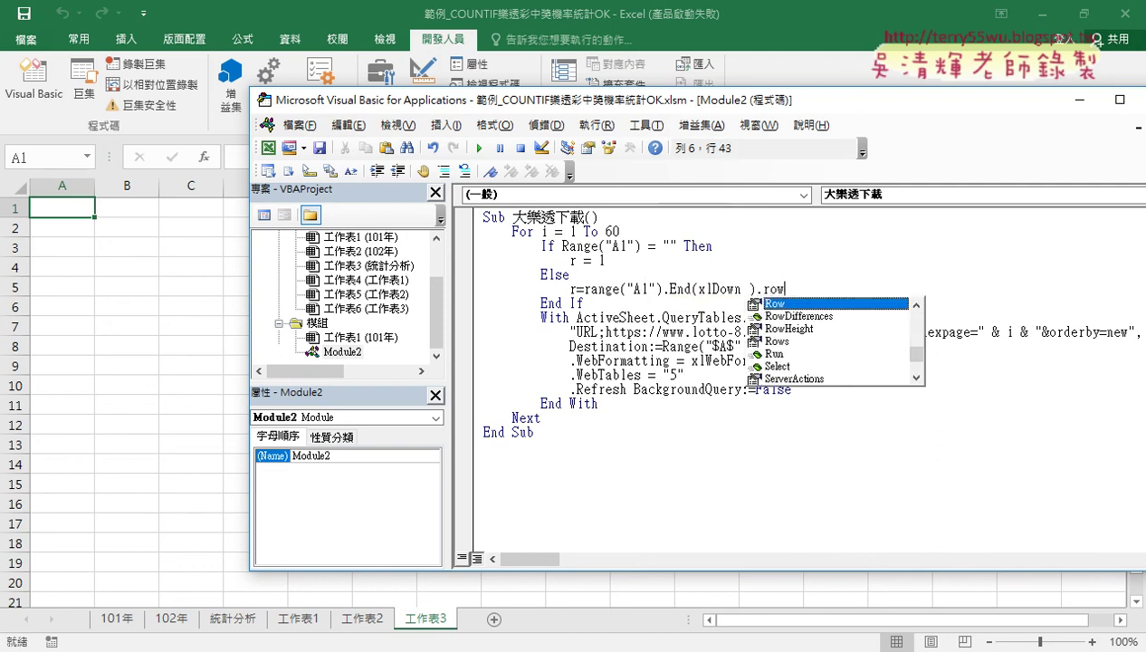
type("+1")
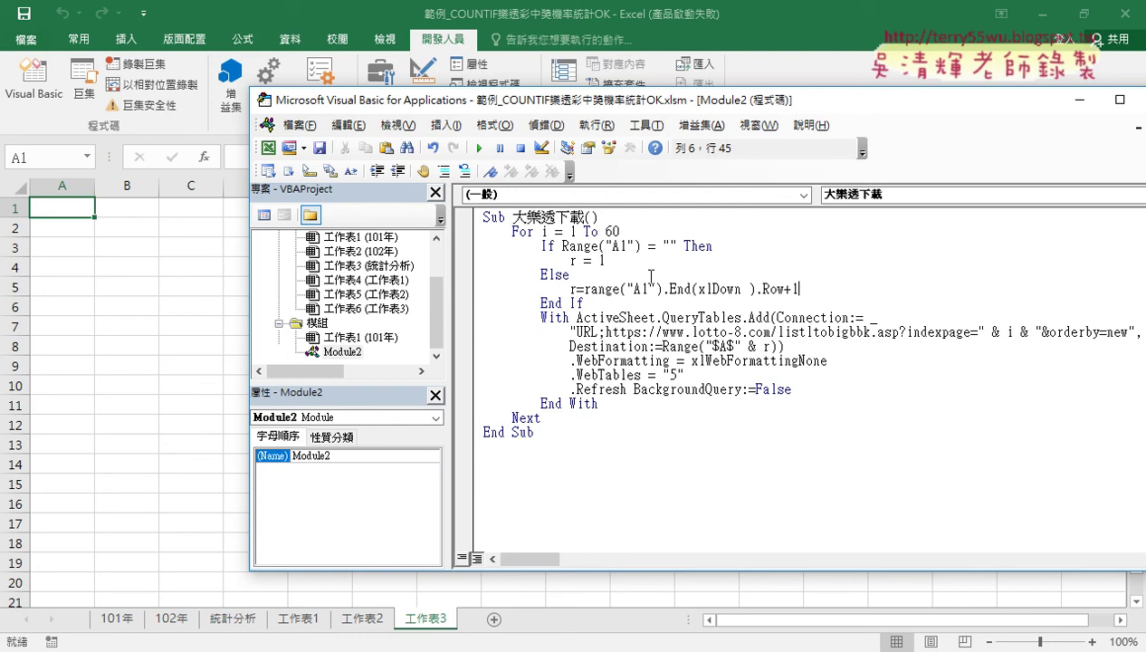
left_click(603, 302)
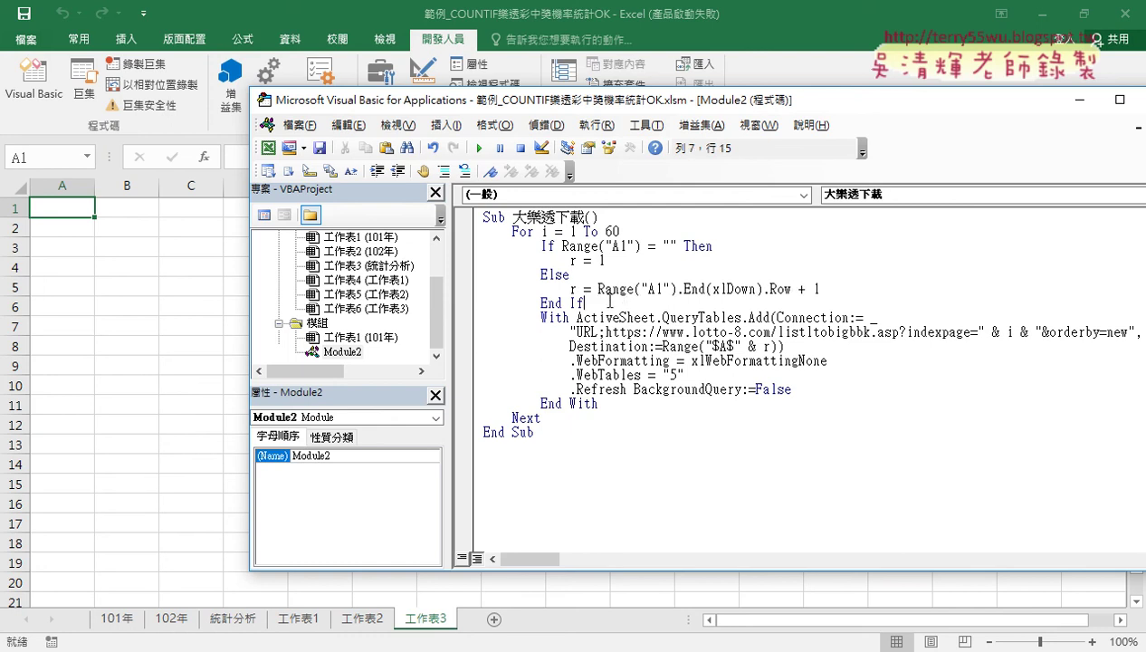
left_click(588, 245)
left_click_drag(569, 260, 795, 296)
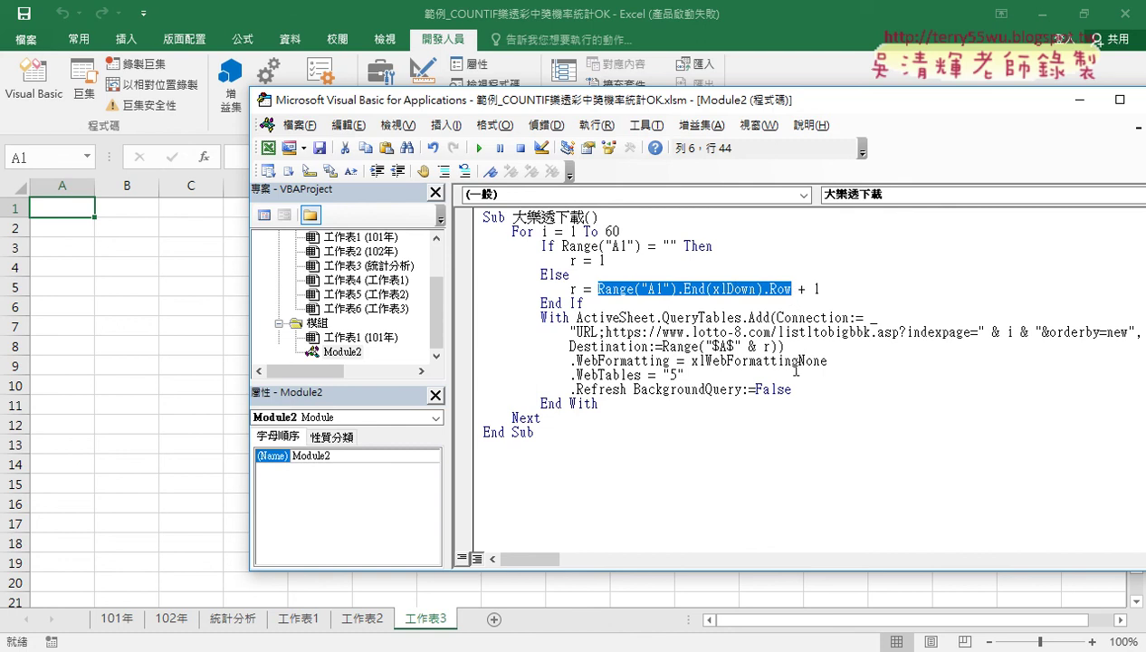
left_click_drag(771, 346, 741, 347)
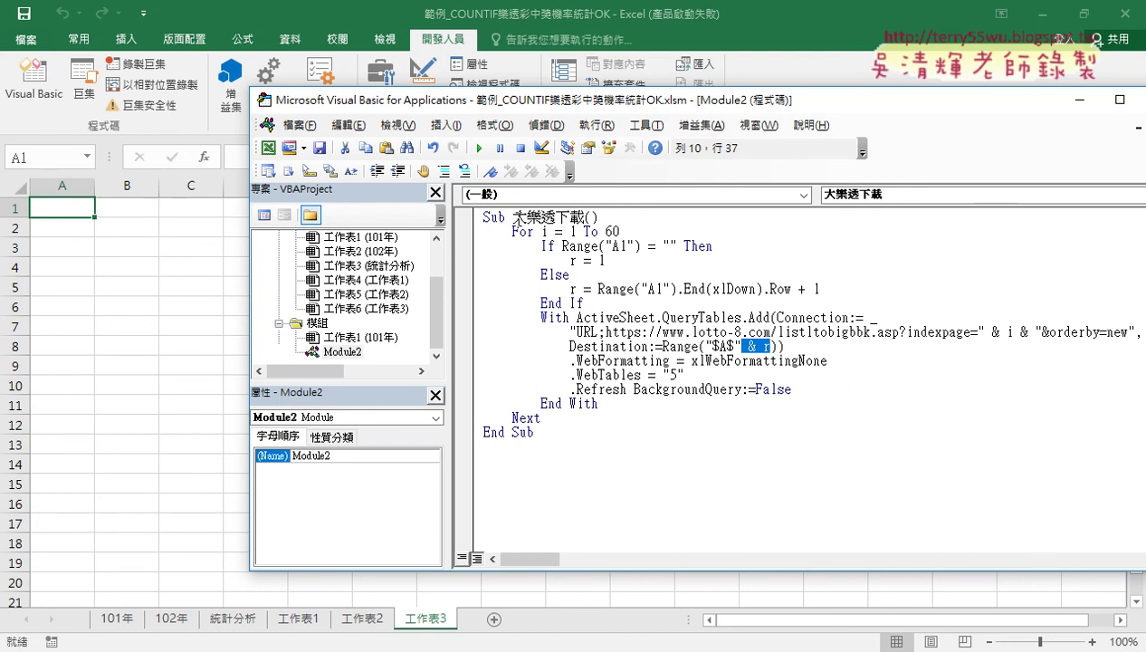
- Rename the Sub to 批次大樂透下載 and run it to stack the draws on 工作表3
left_click(513, 217)
key("Delete")
type("ㄆ")
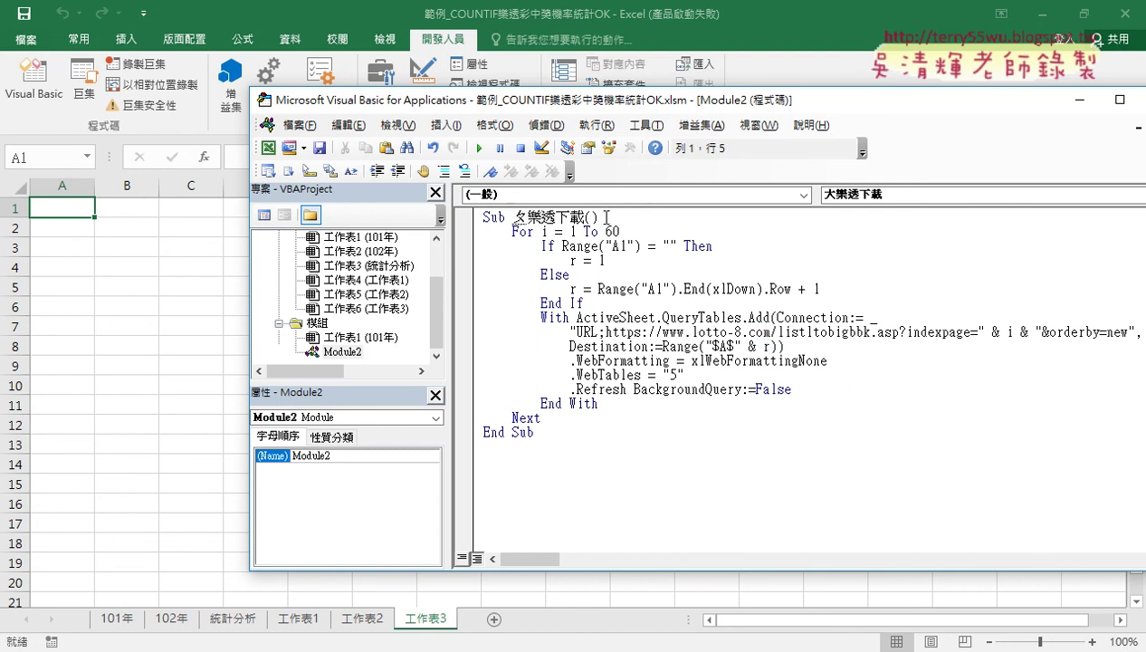
type("批次")
type("大樂")
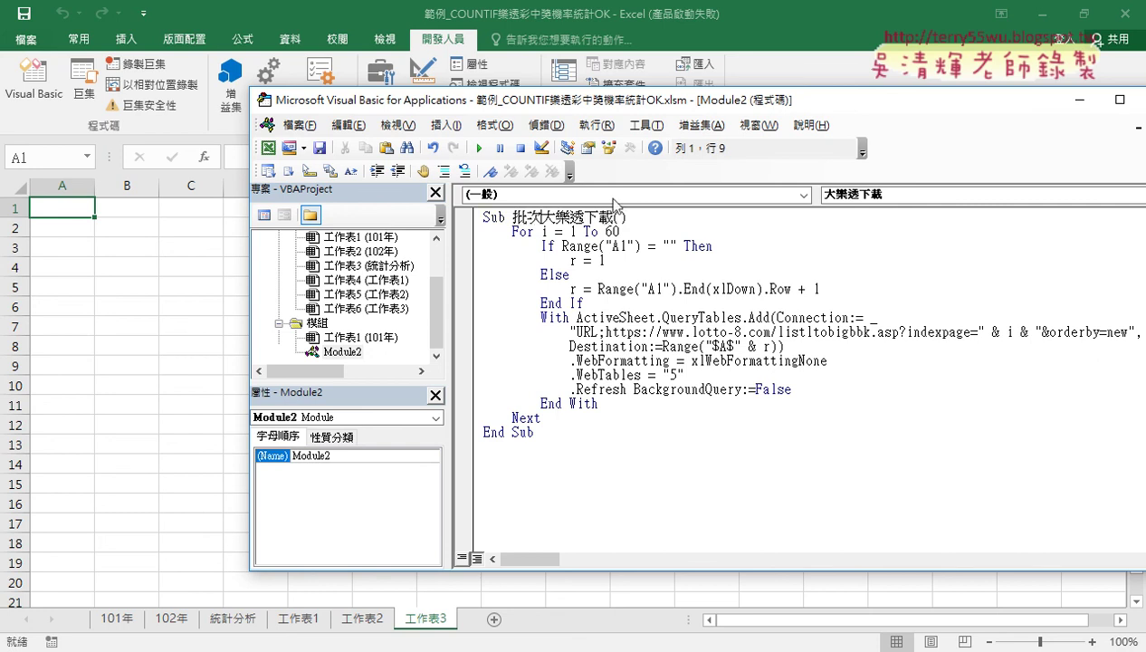
left_click(671, 388)
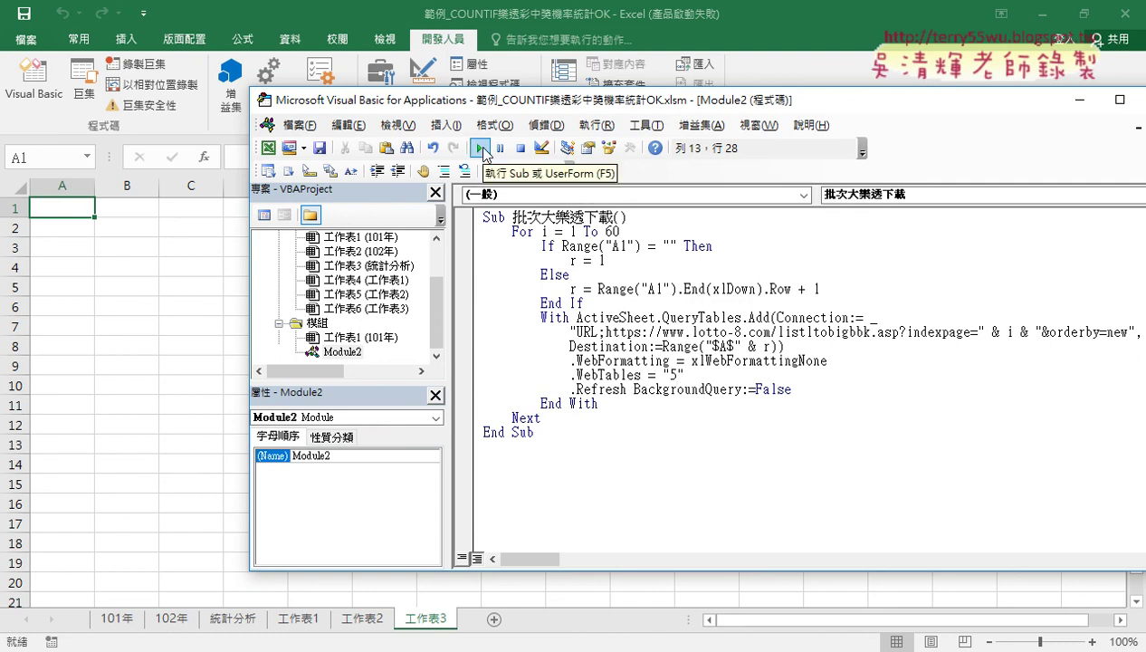
left_click(564, 289)
left_click(479, 148)
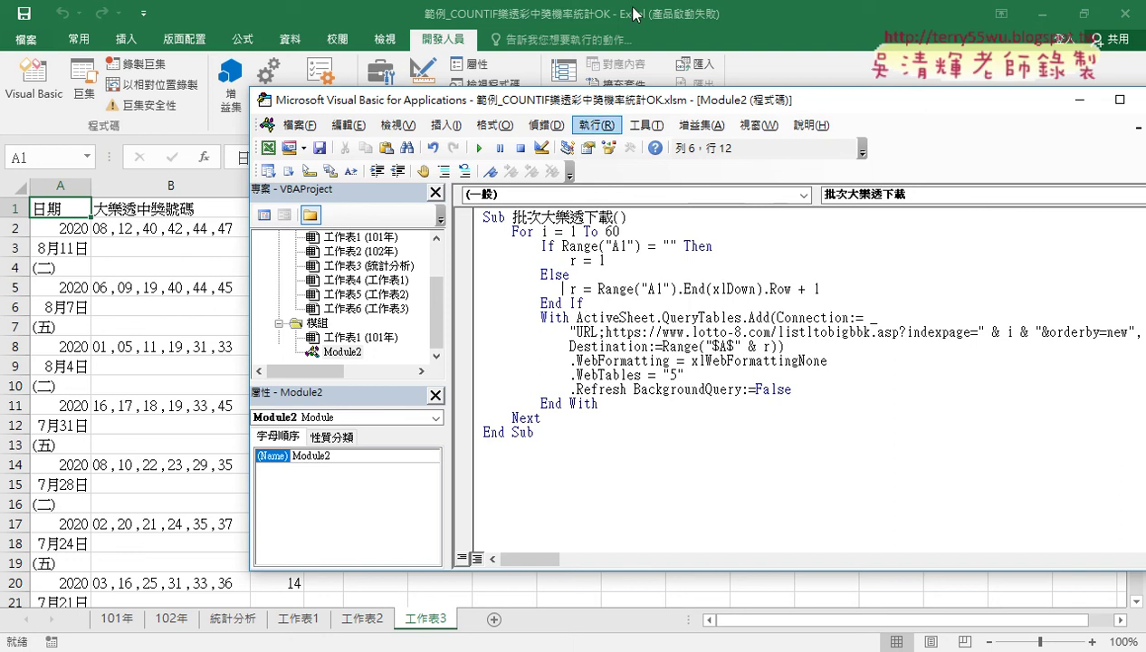
- Confirm the stacked draws reach row 5382, then inspect the split date values in A2 and A3
left_click(77, 207)
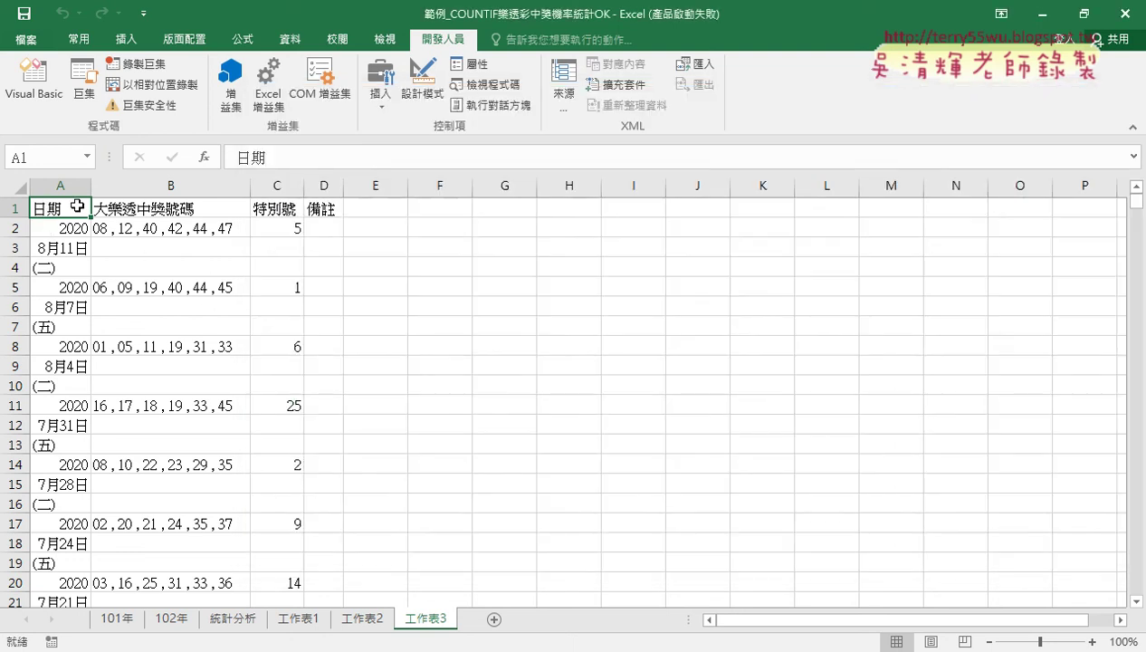
key("ctrl+Down")
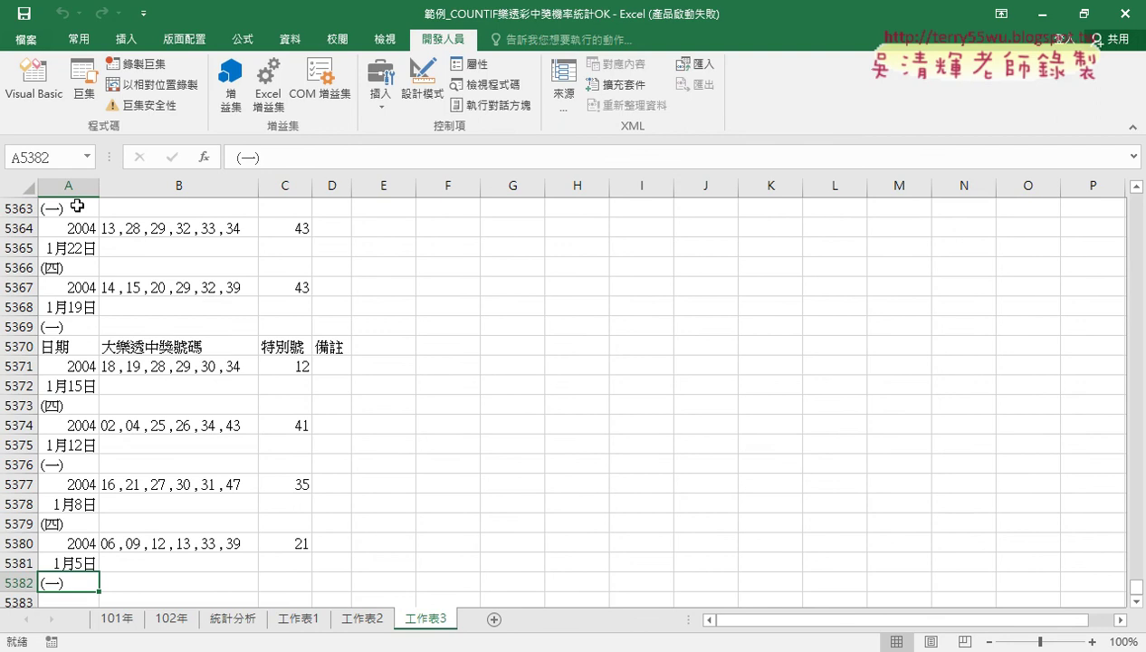
key("ctrl+Home")
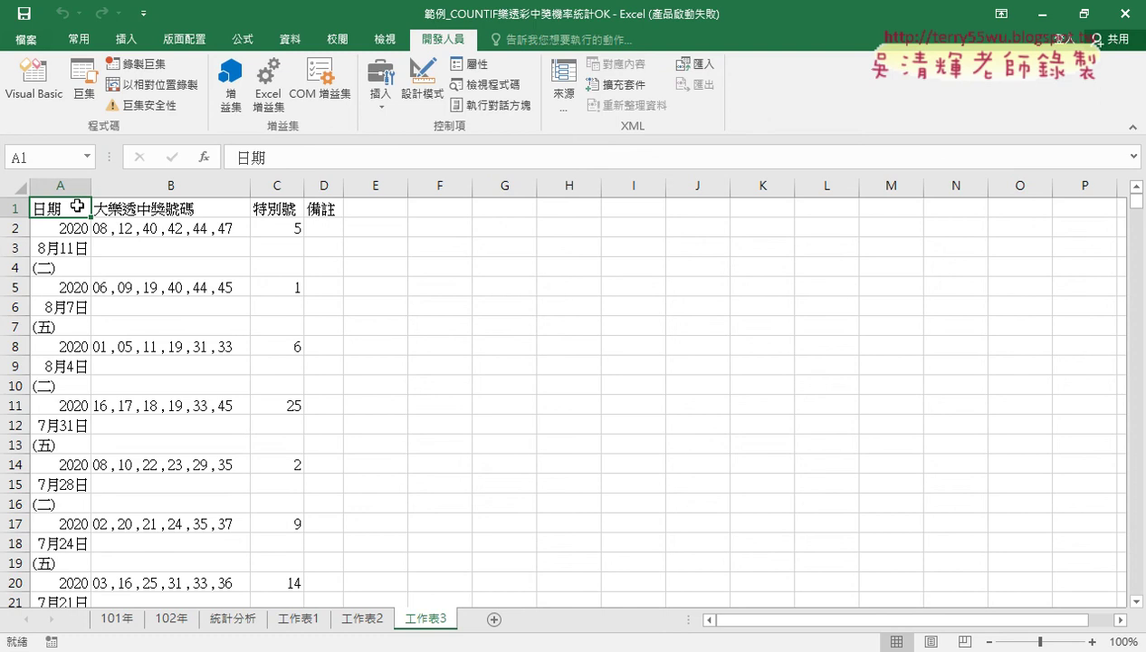
left_click(61, 226)
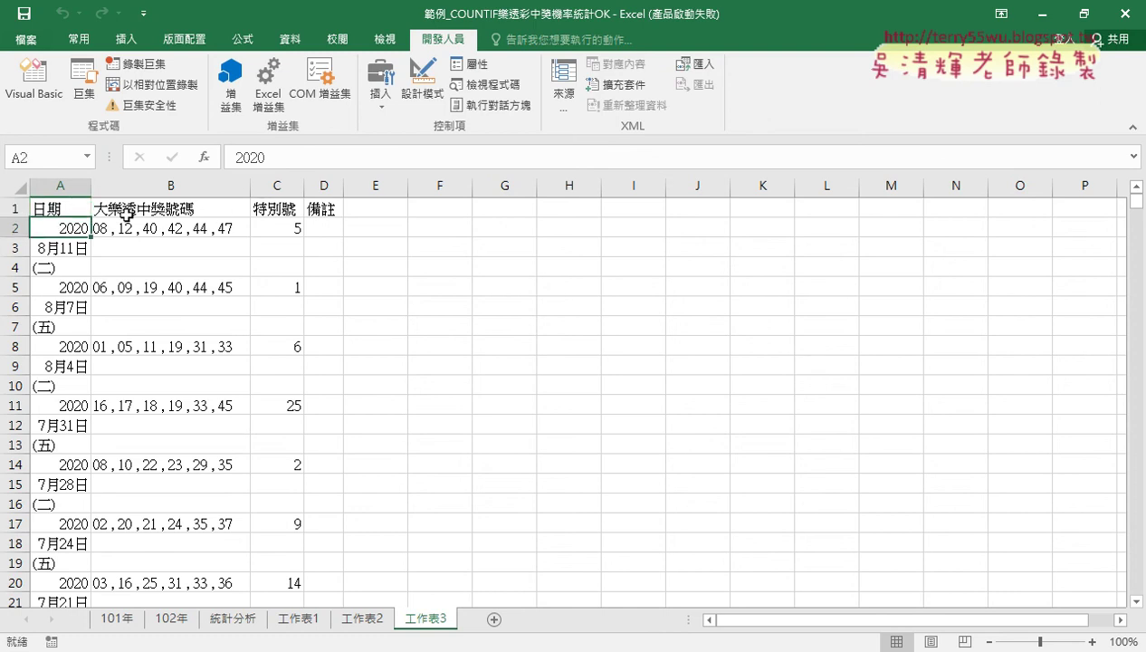
left_click(67, 250)
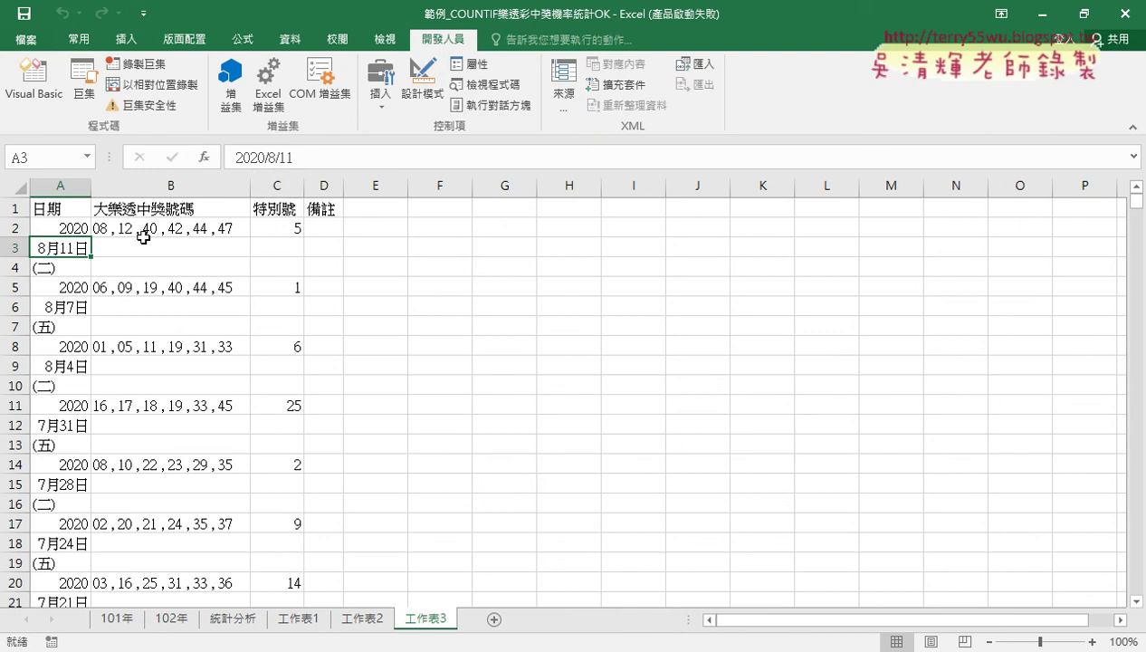
left_click_drag(18, 247, 18, 267)
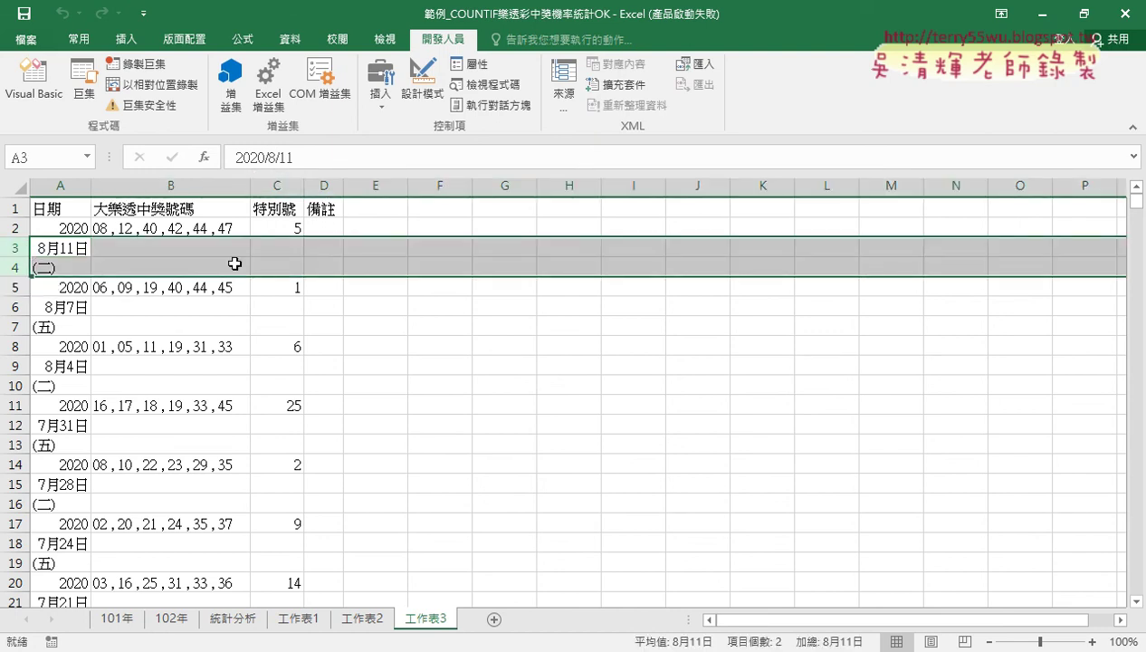
left_click(65, 247)
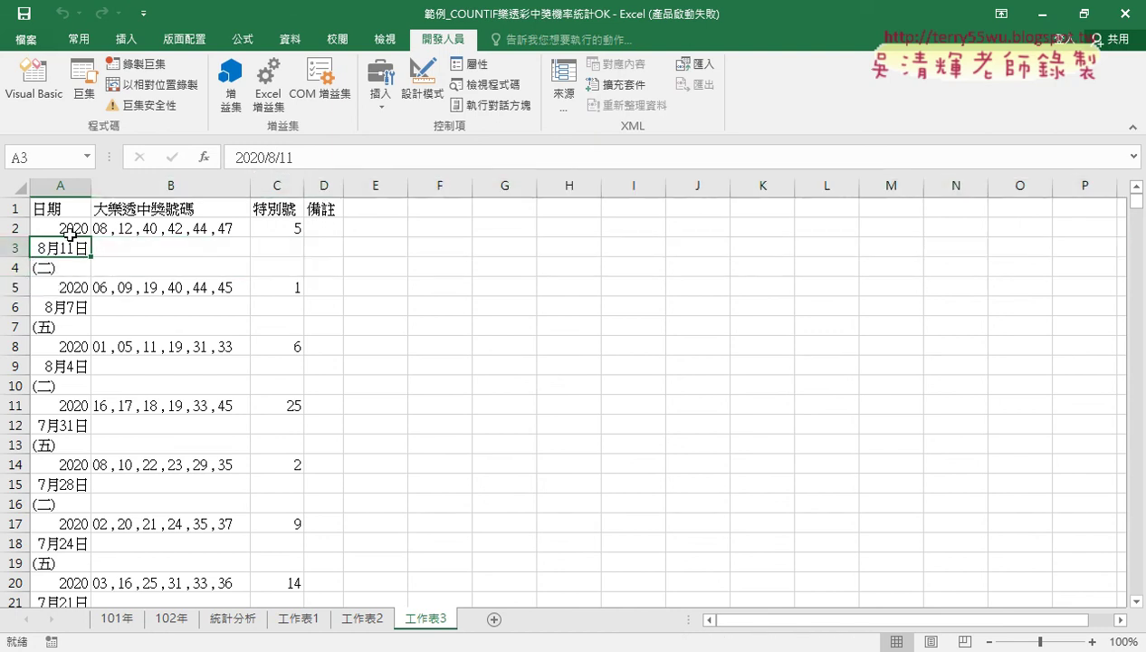
left_click(71, 228)
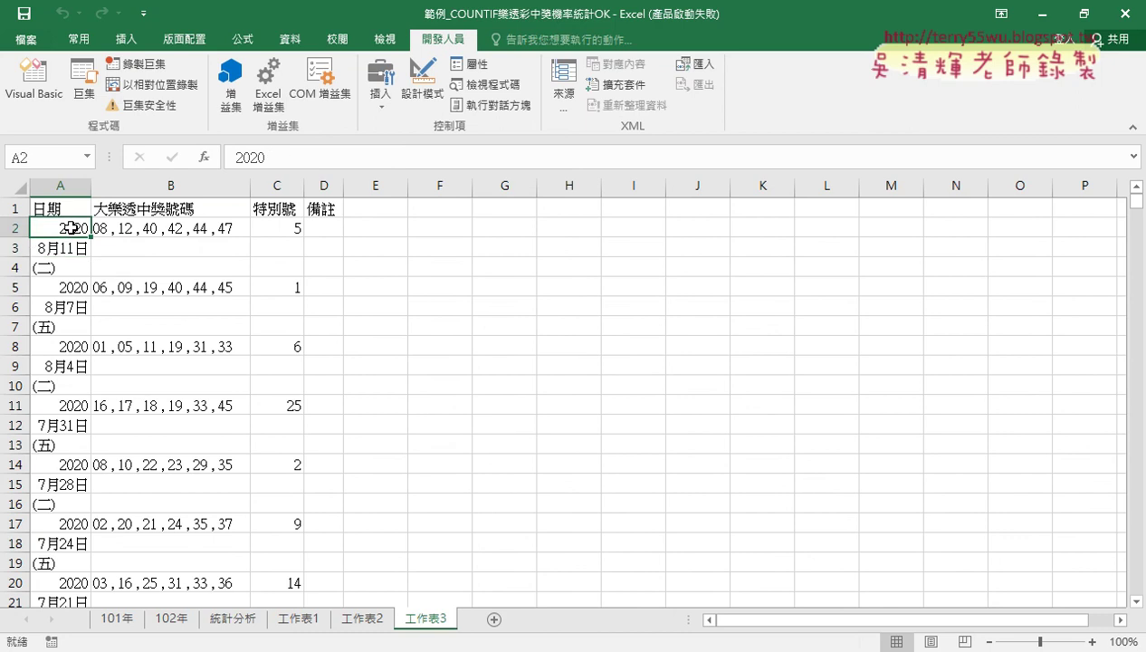
left_click(72, 247)
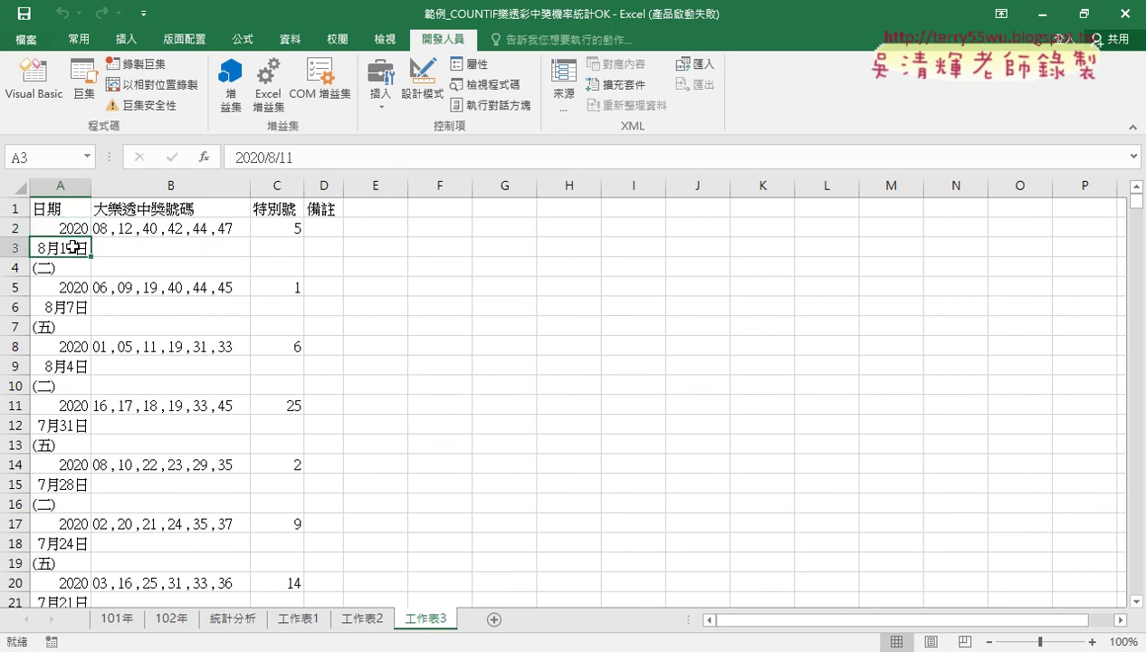
- Format cell A3 with the 2012/3/14 date style so it shows 2020/8/11
right_click(73, 248)
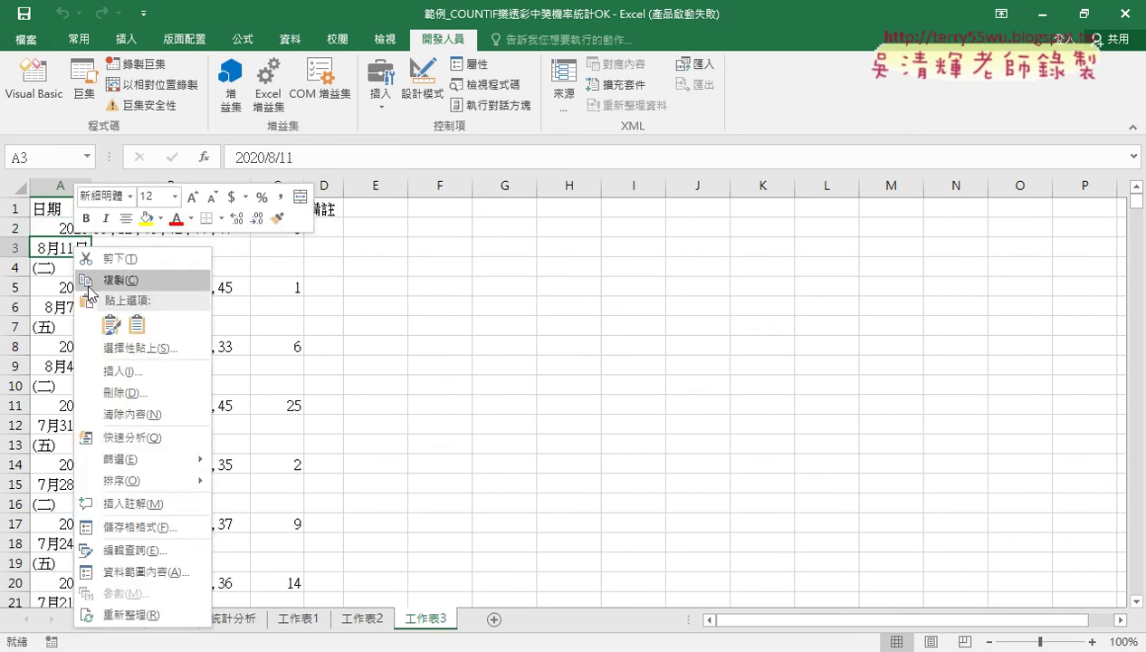
left_click(136, 527)
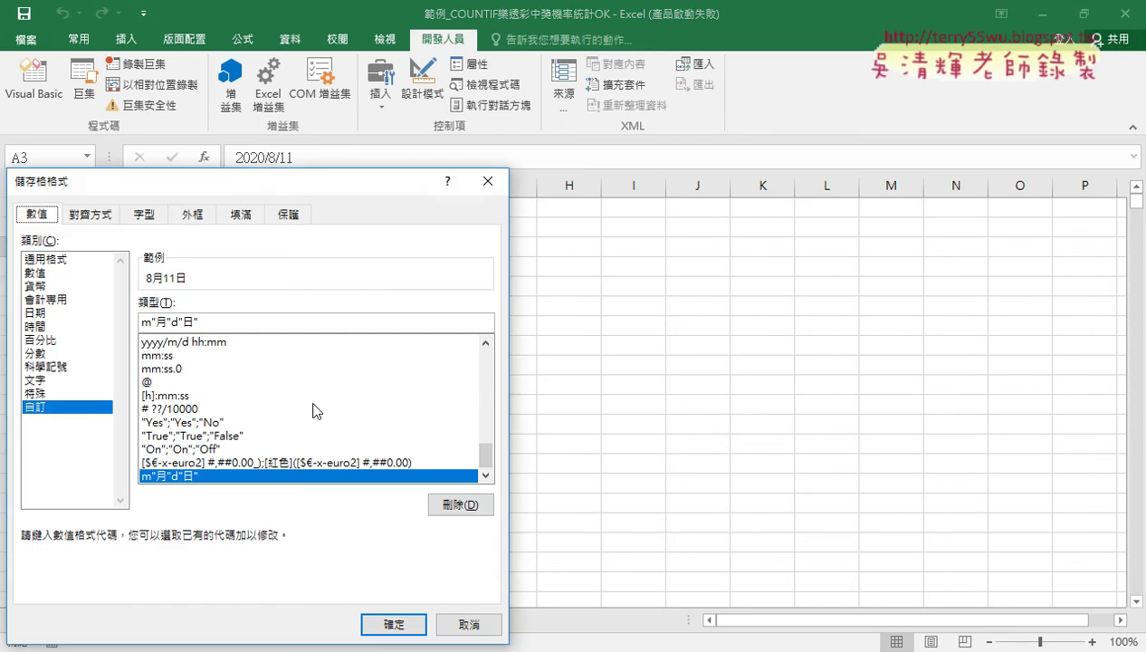
left_click(43, 313)
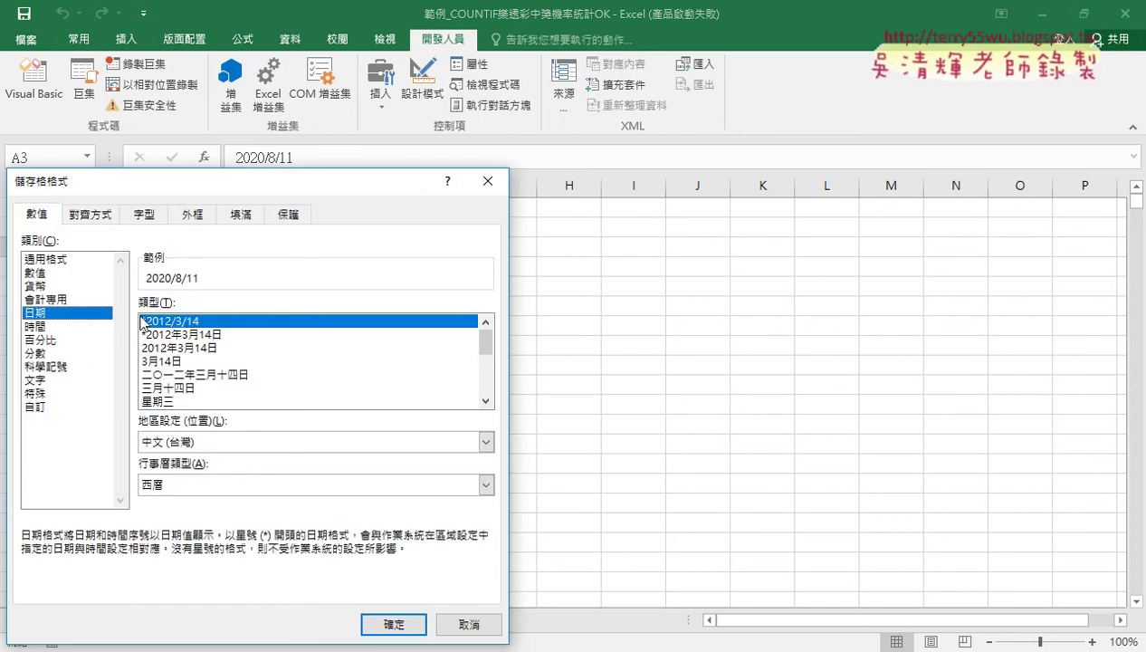
left_click(393, 623)
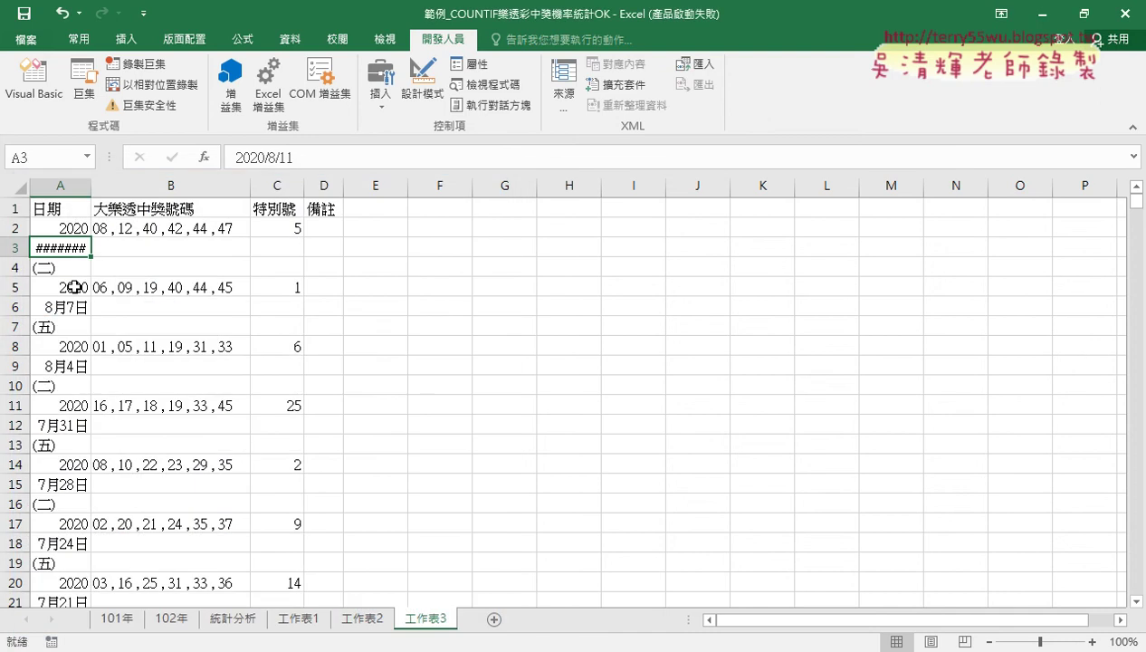
- Autofit column A so the full 2020/8/11 date fits, then reselect A3
double_click(95, 189)
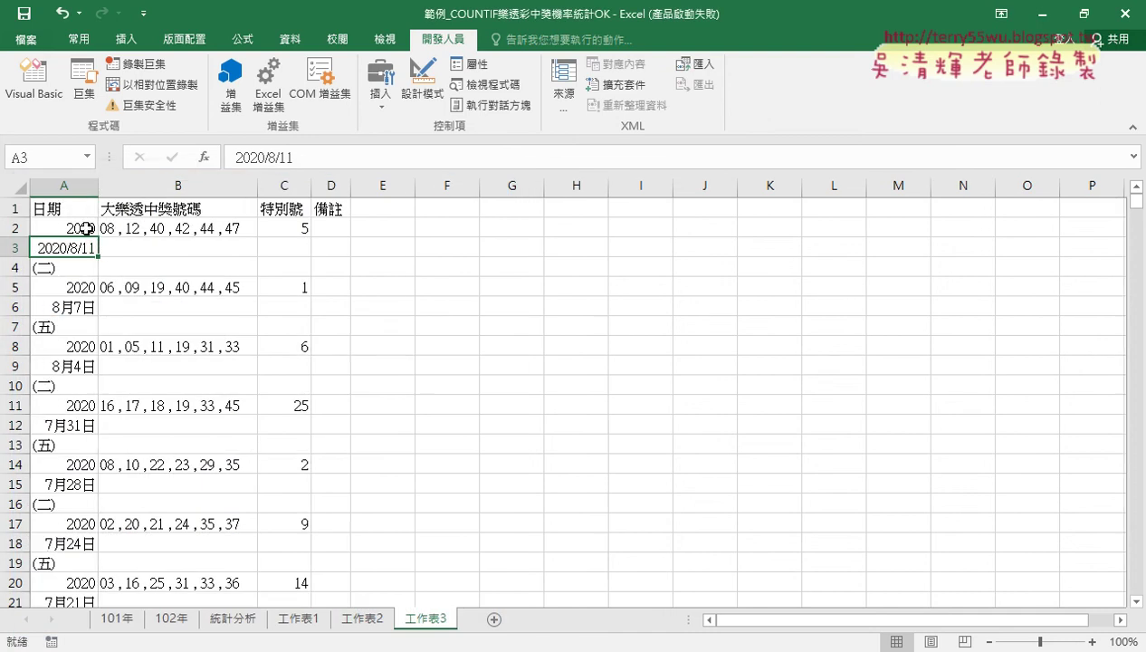
left_click(84, 226)
left_click(77, 248)
left_click(26, 256)
left_click_drag(26, 257, 94, 262)
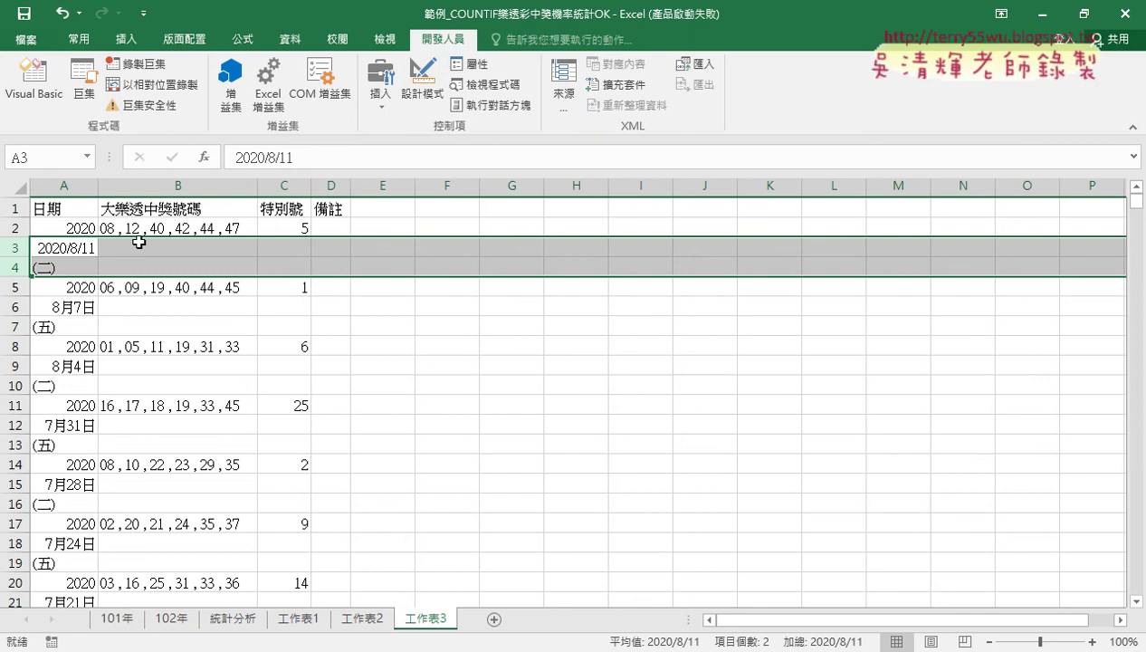
left_click(198, 227)
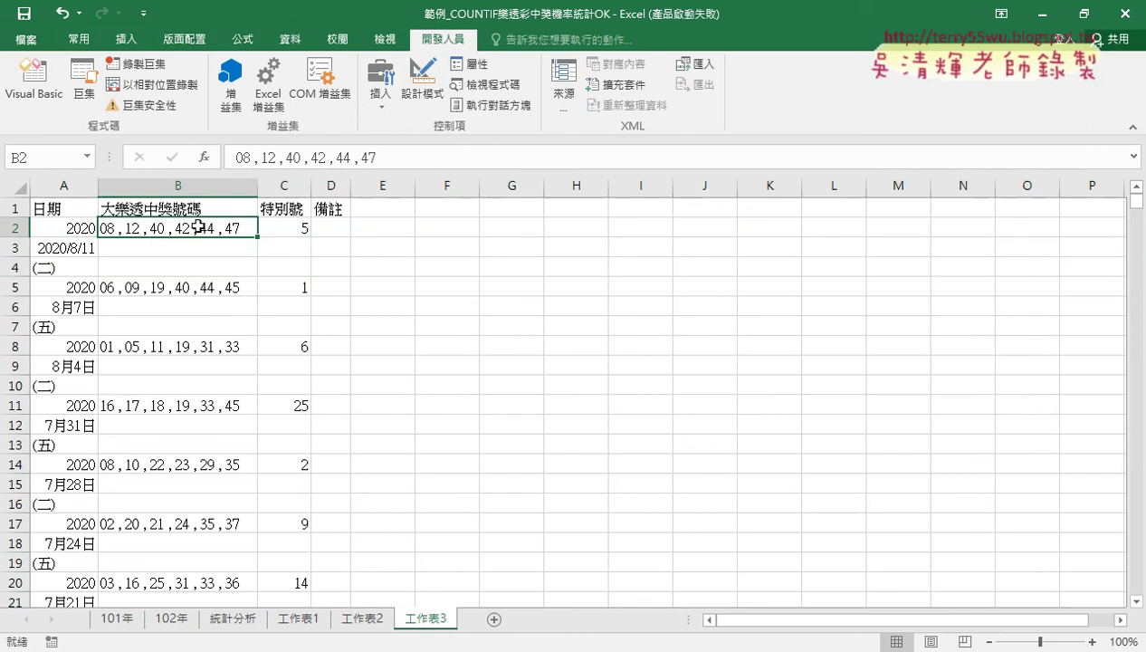